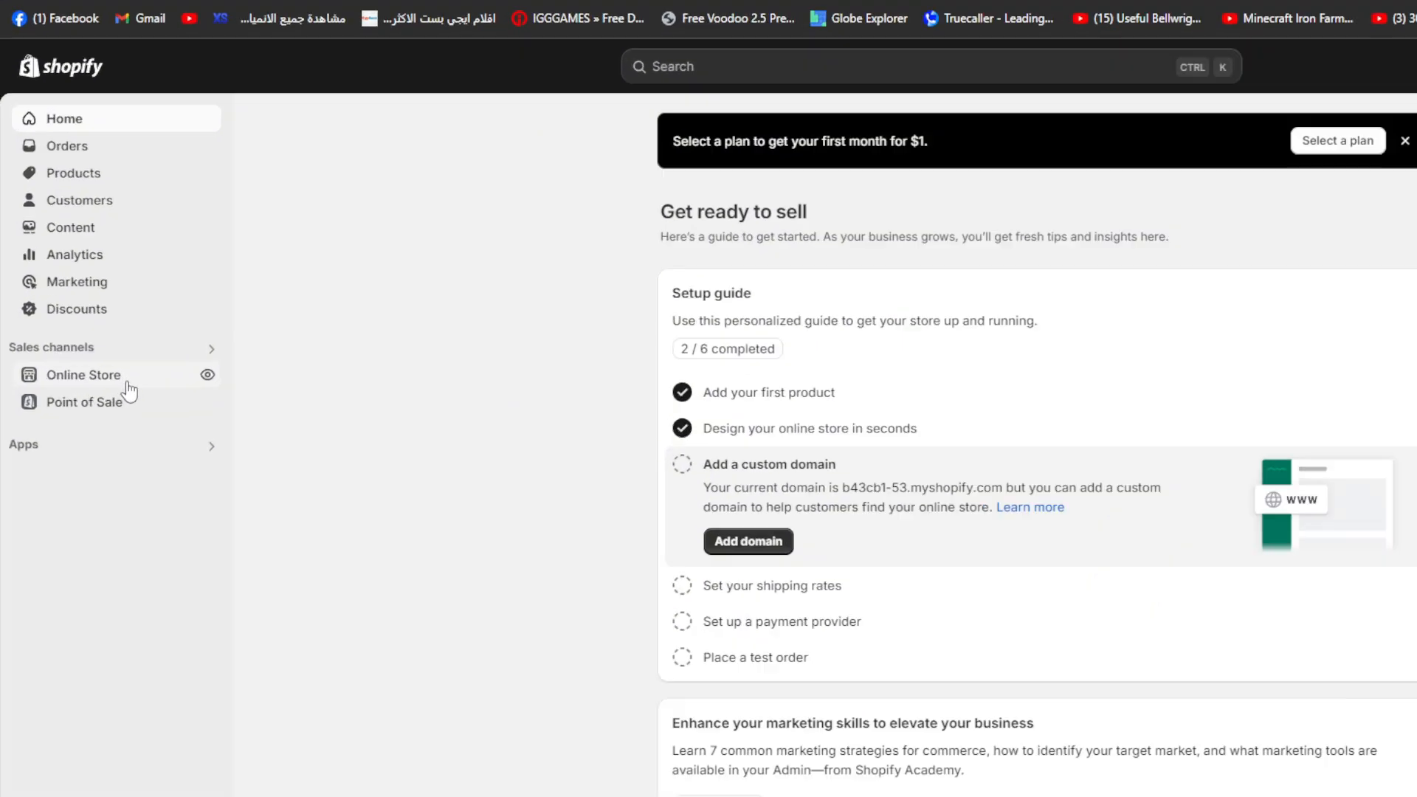
# - Open the Online Store's Themes page and look over the current theme, theme library and popular free themes
pyautogui.click(88, 348)
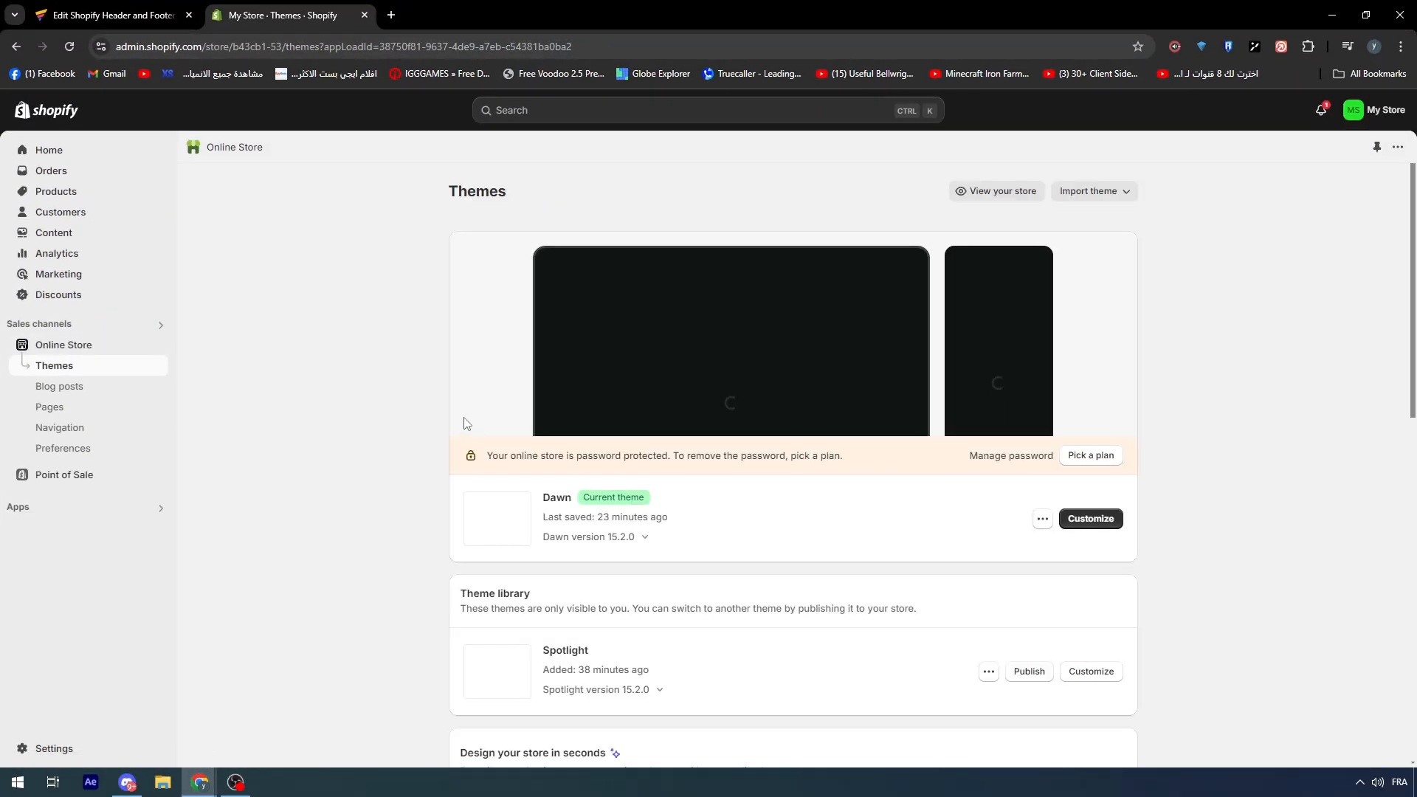
pyautogui.scroll(-7, 472, 421)
pyautogui.moveTo(917, 450)
pyautogui.scroll(-5, 660, 468)
pyautogui.scroll(5, 625, 476)
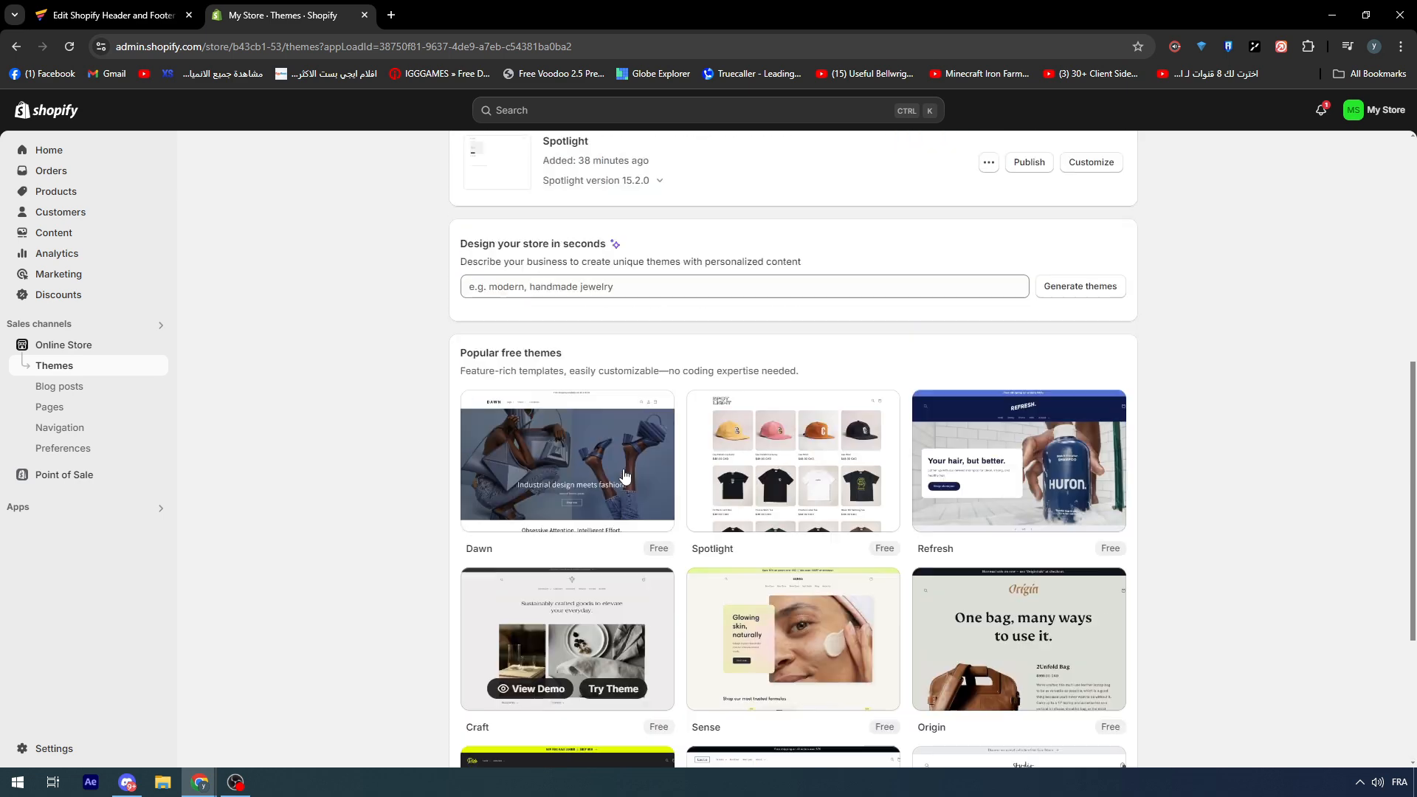
pyautogui.scroll(-4, 639, 468)
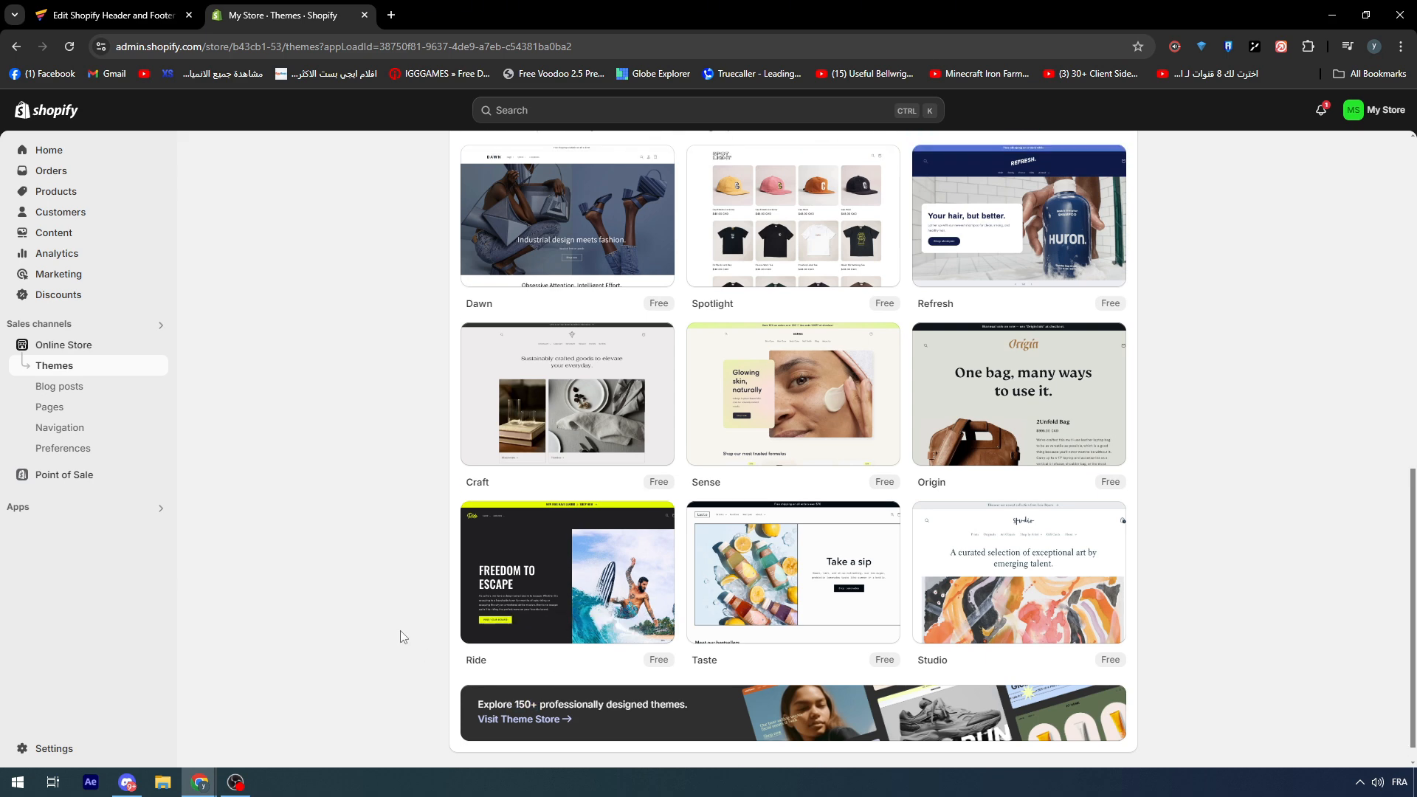
pyautogui.scroll(2, 413, 620)
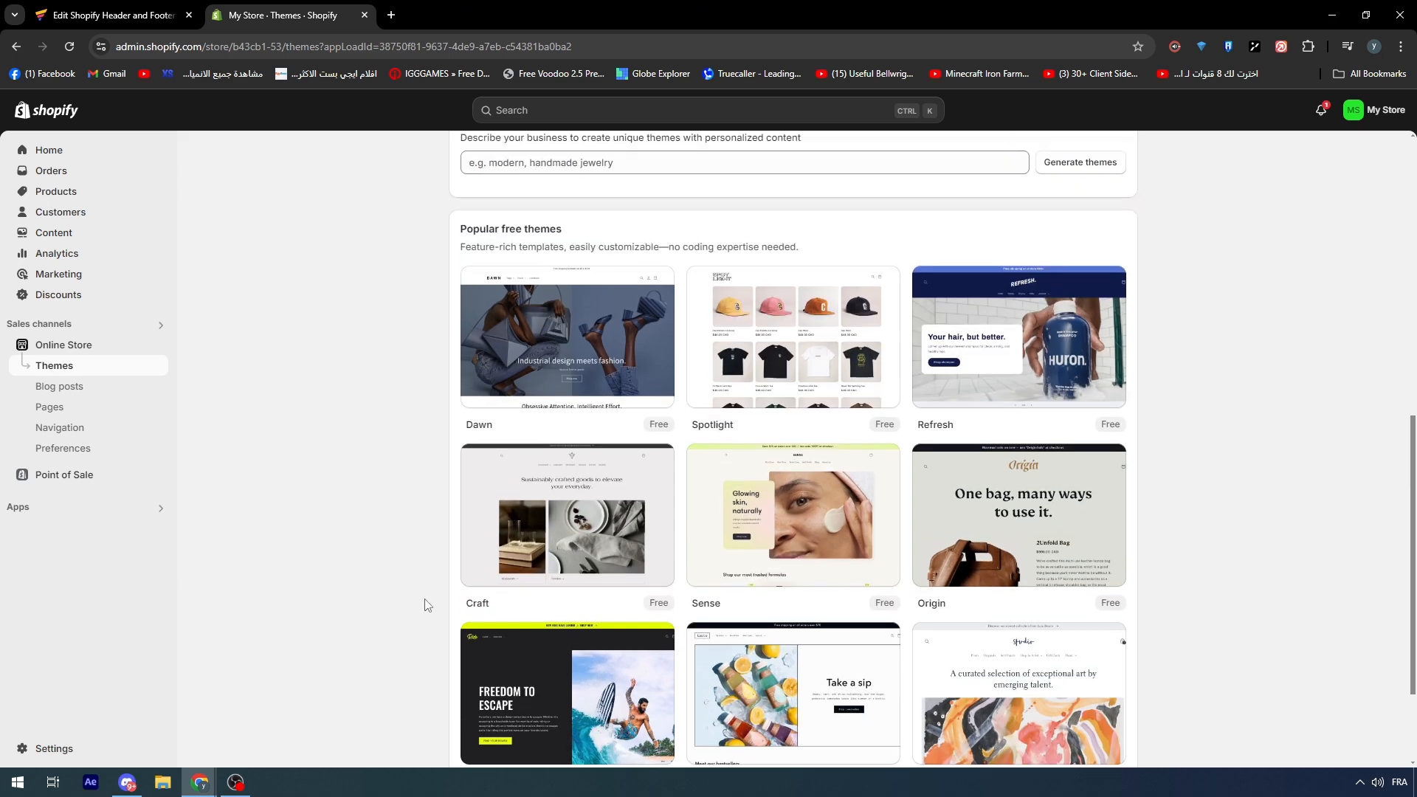
pyautogui.scroll(9, 749, 468)
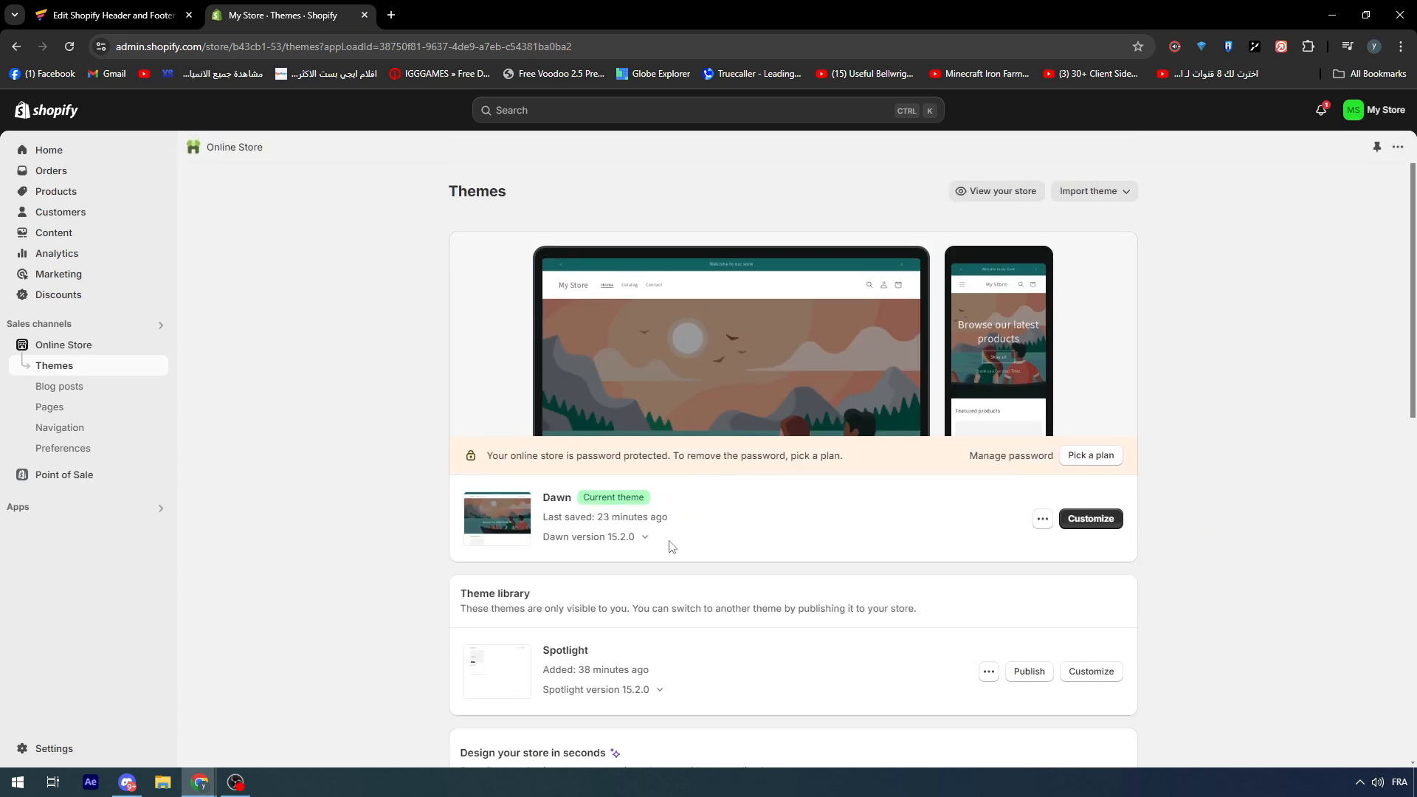
pyautogui.click(643, 537)
pyautogui.click(746, 537)
# - Read the GemPages help article on what the Shopify header and footer are and how to edit them
pyautogui.click(129, 16)
pyautogui.scroll(-4, 844, 454)
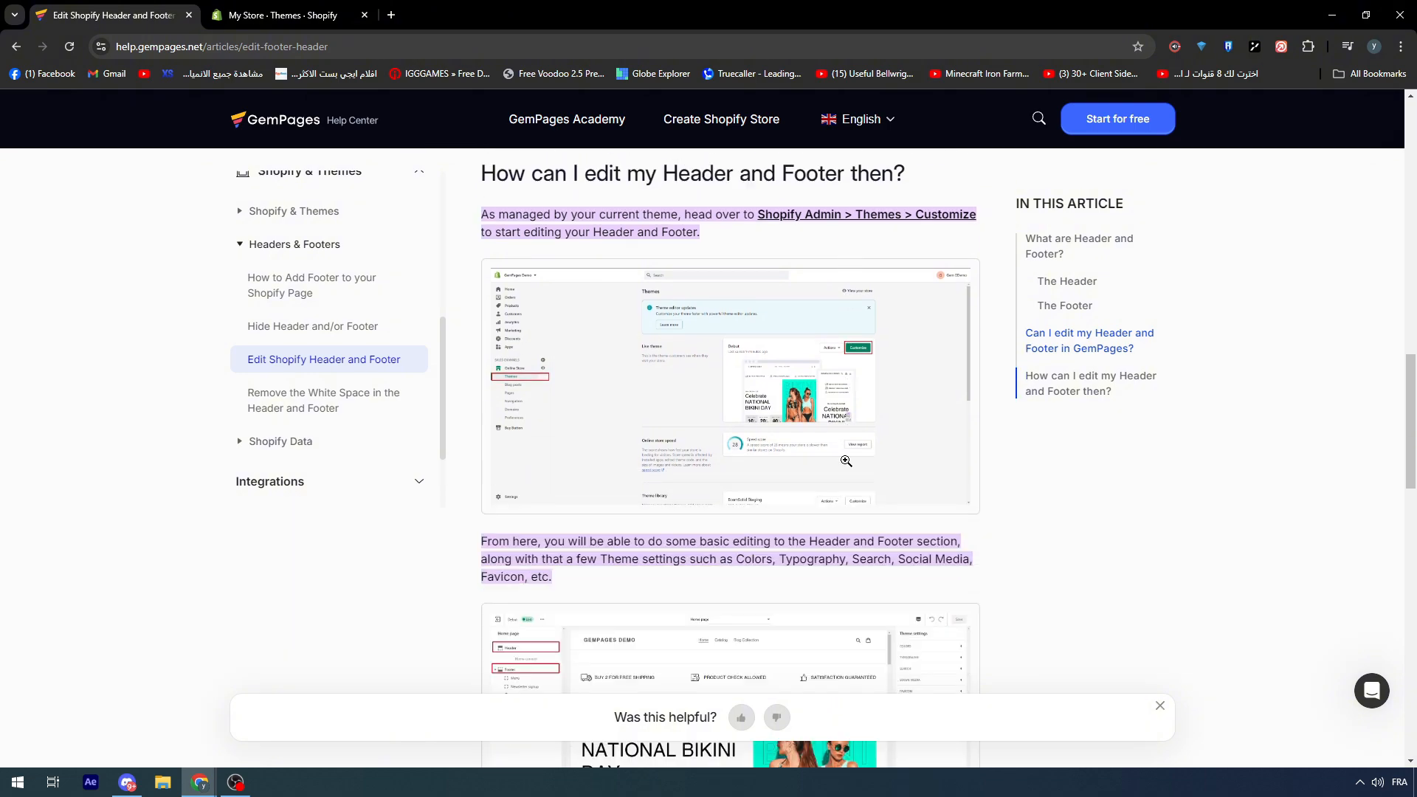
pyautogui.scroll(-11, 844, 454)
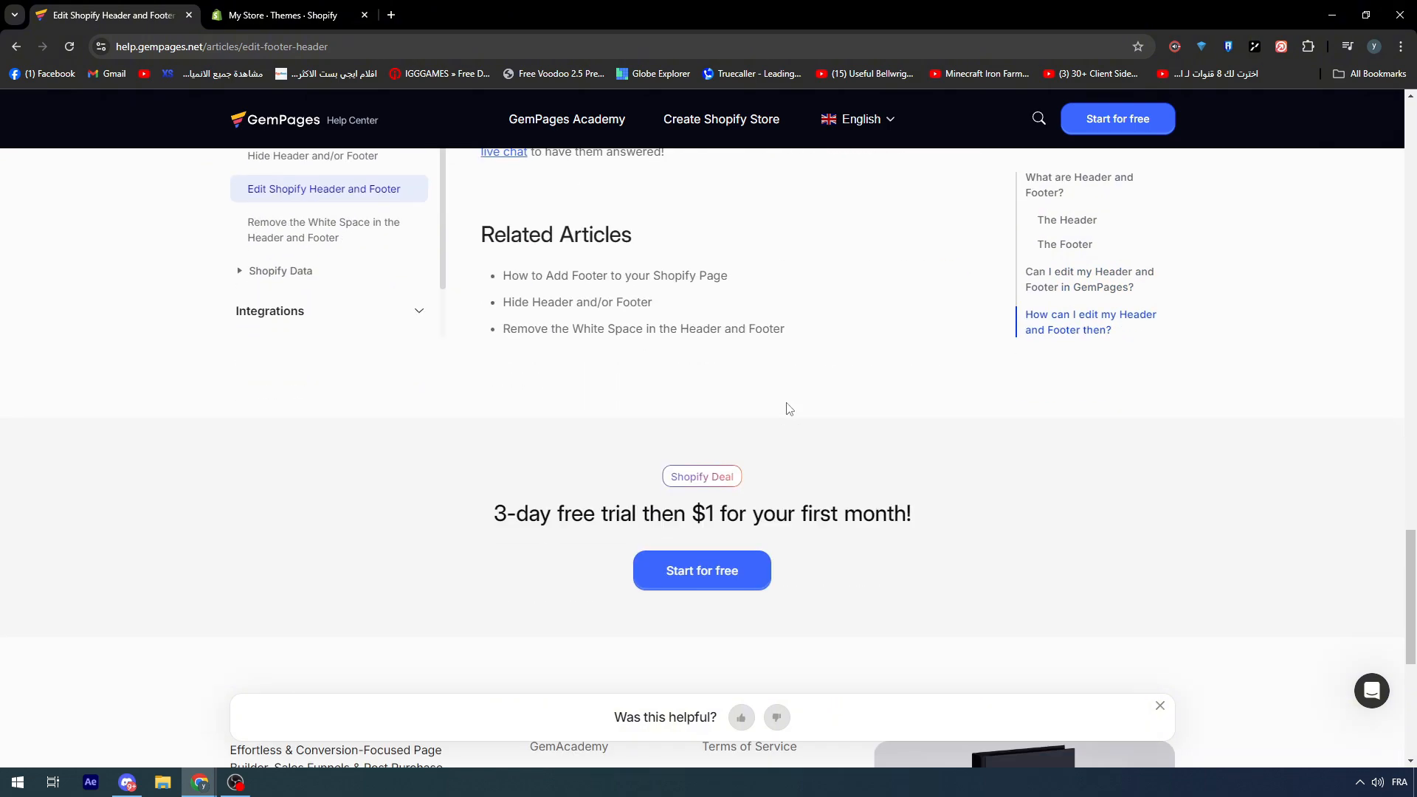
pyautogui.scroll(2, 789, 409)
pyautogui.scroll(14, 790, 408)
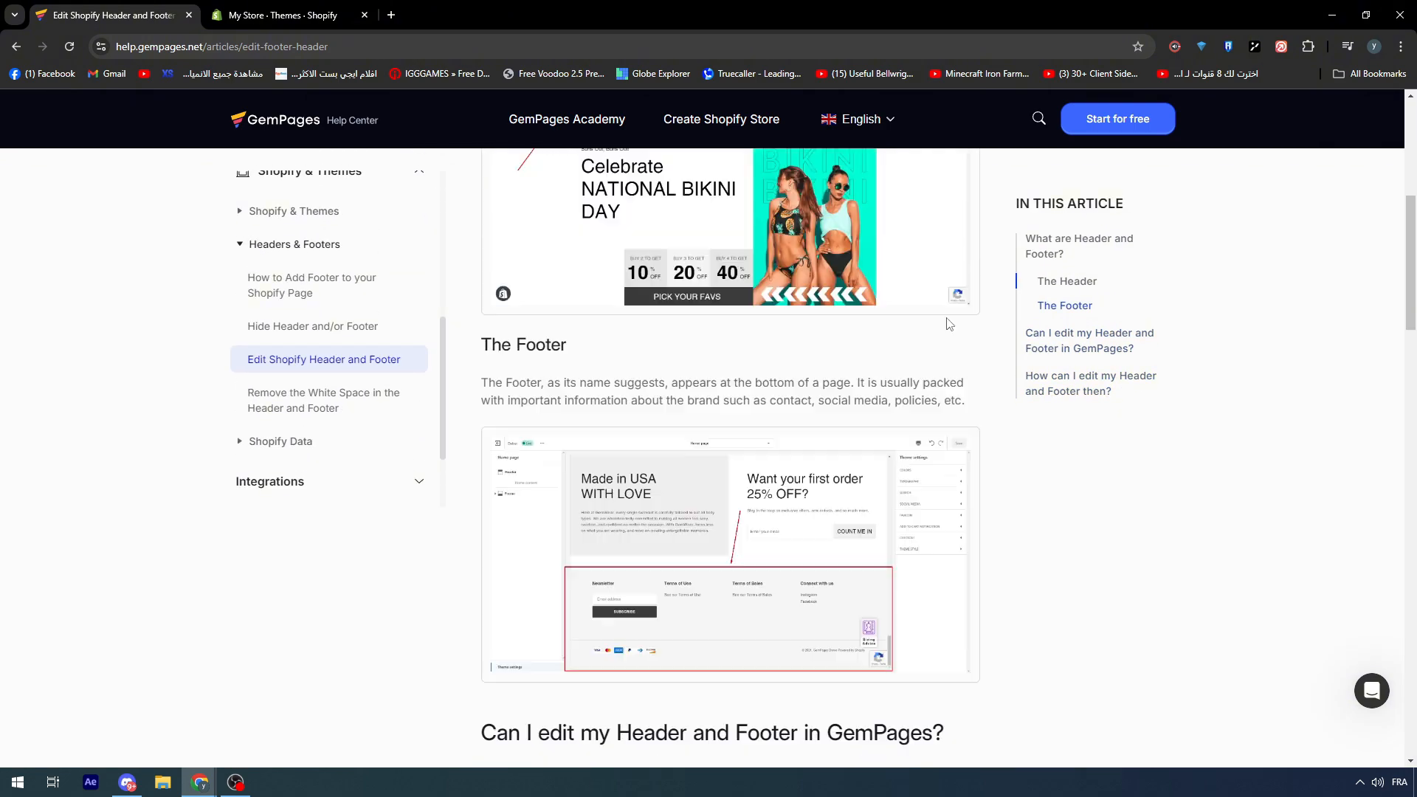
pyautogui.scroll(2, 823, 338)
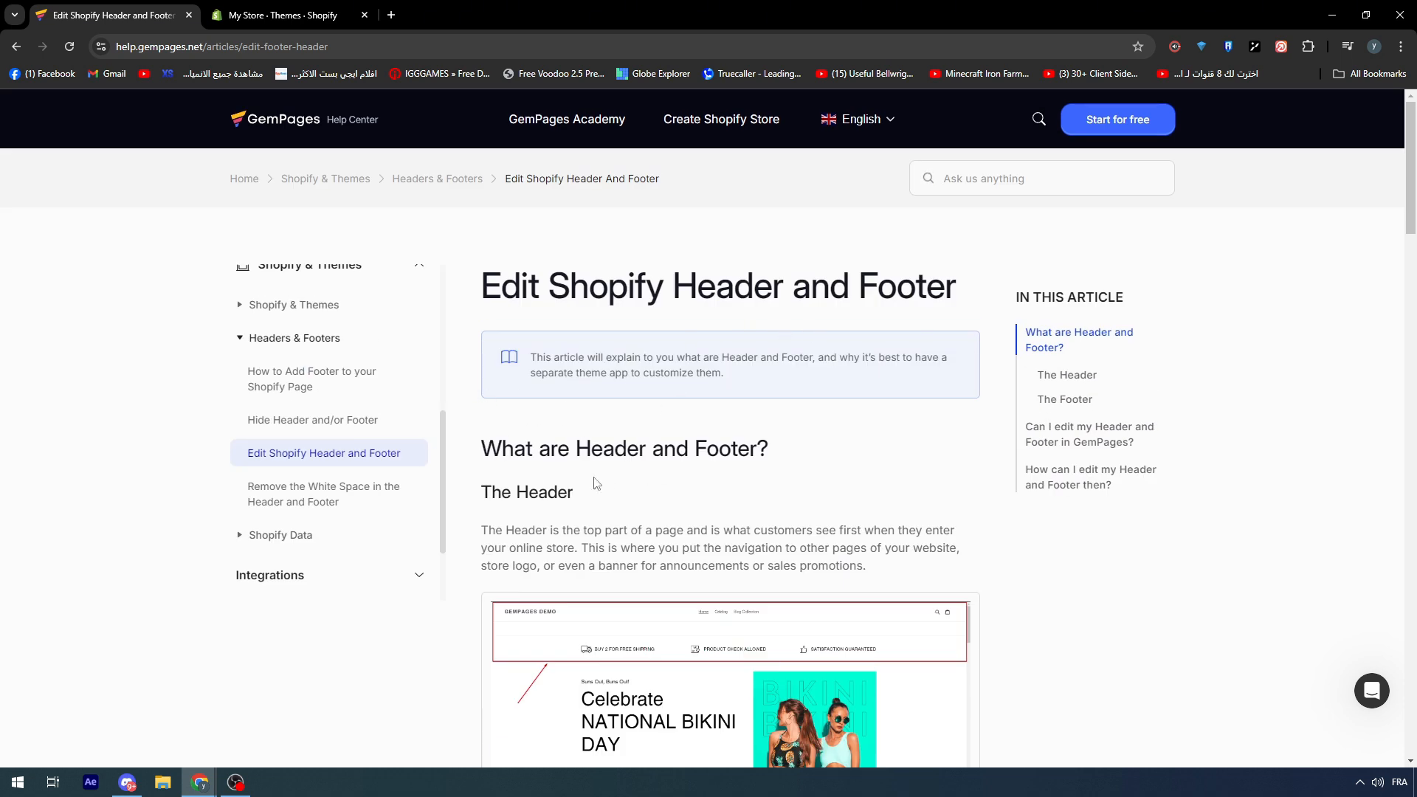
pyautogui.click(286, 9)
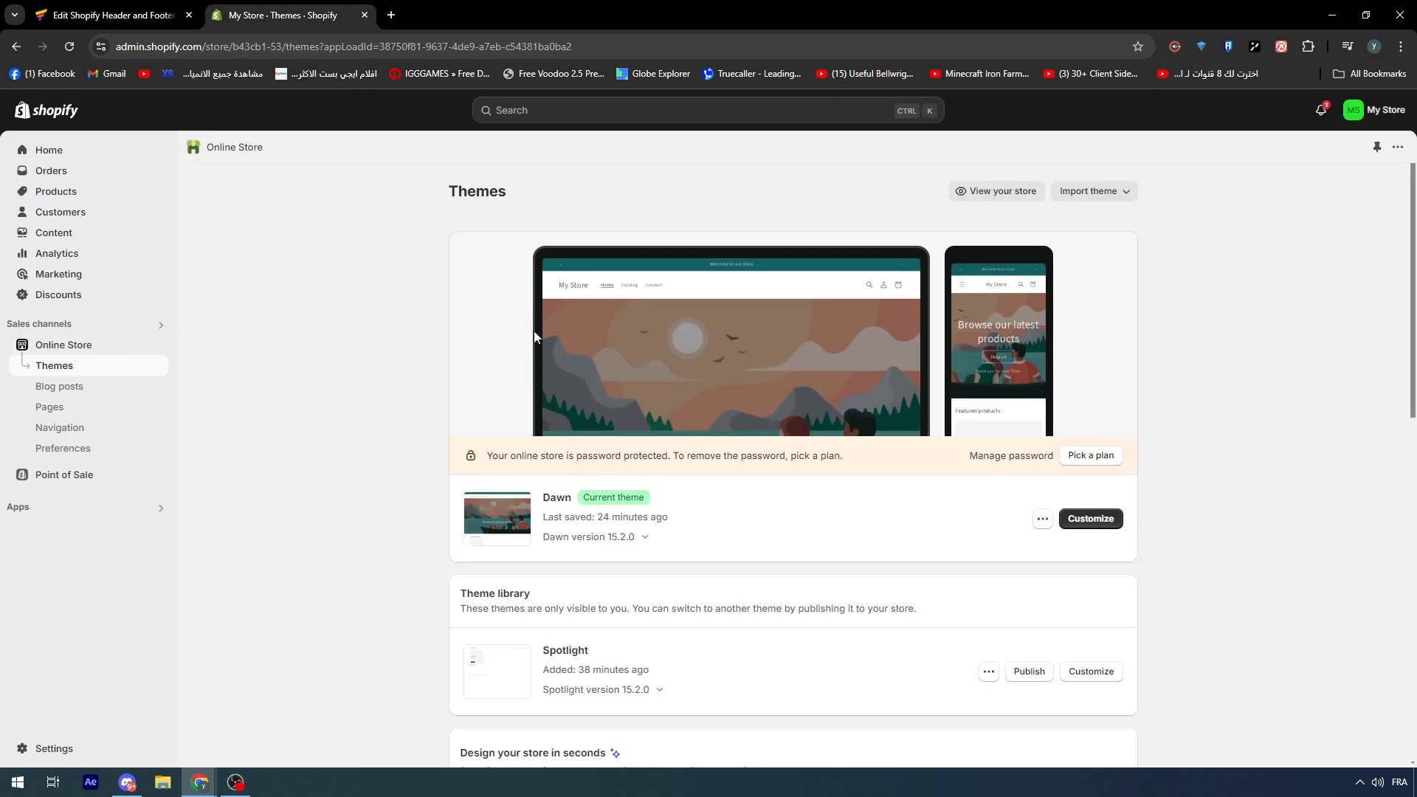
pyautogui.click(140, 13)
pyautogui.scroll(-8, 657, 444)
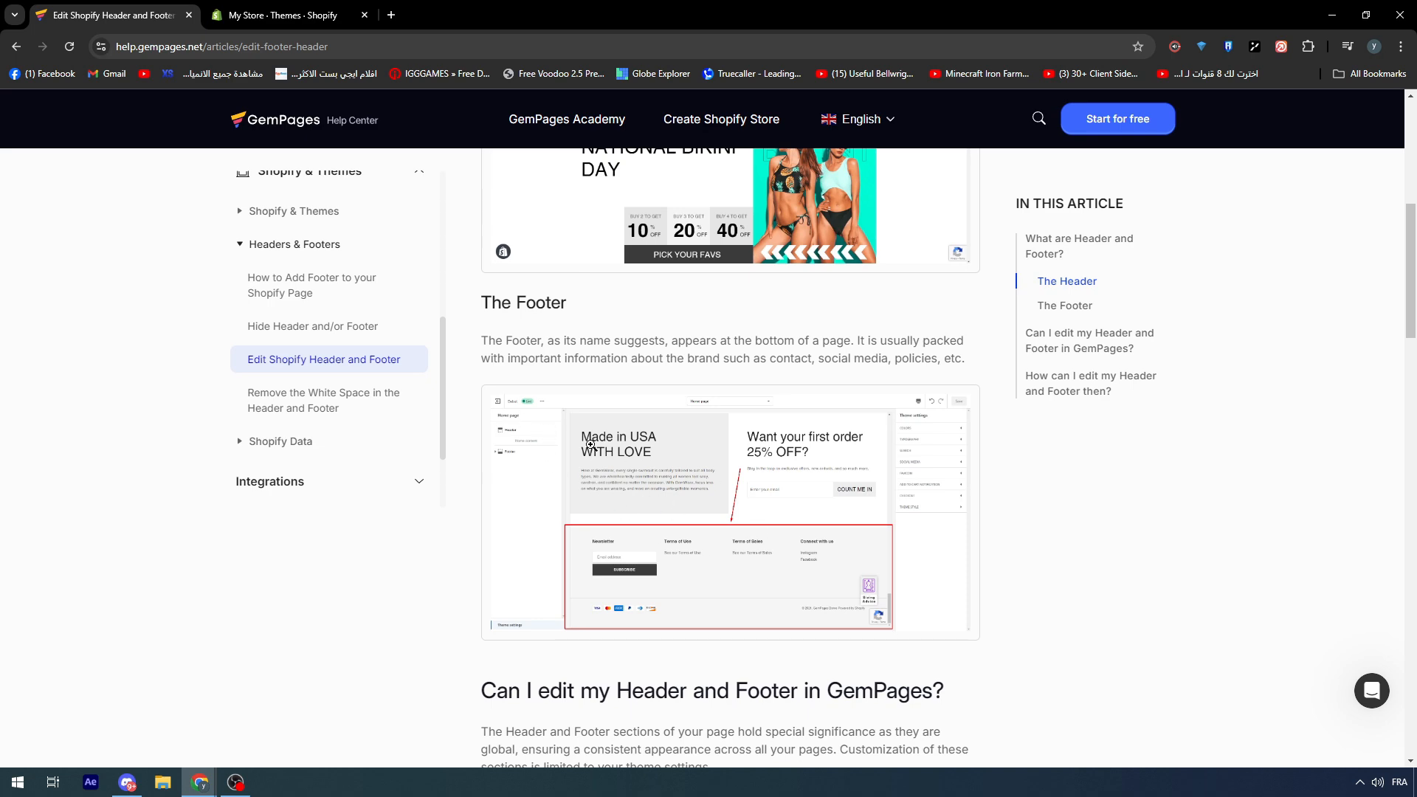
pyautogui.scroll(-7, 591, 445)
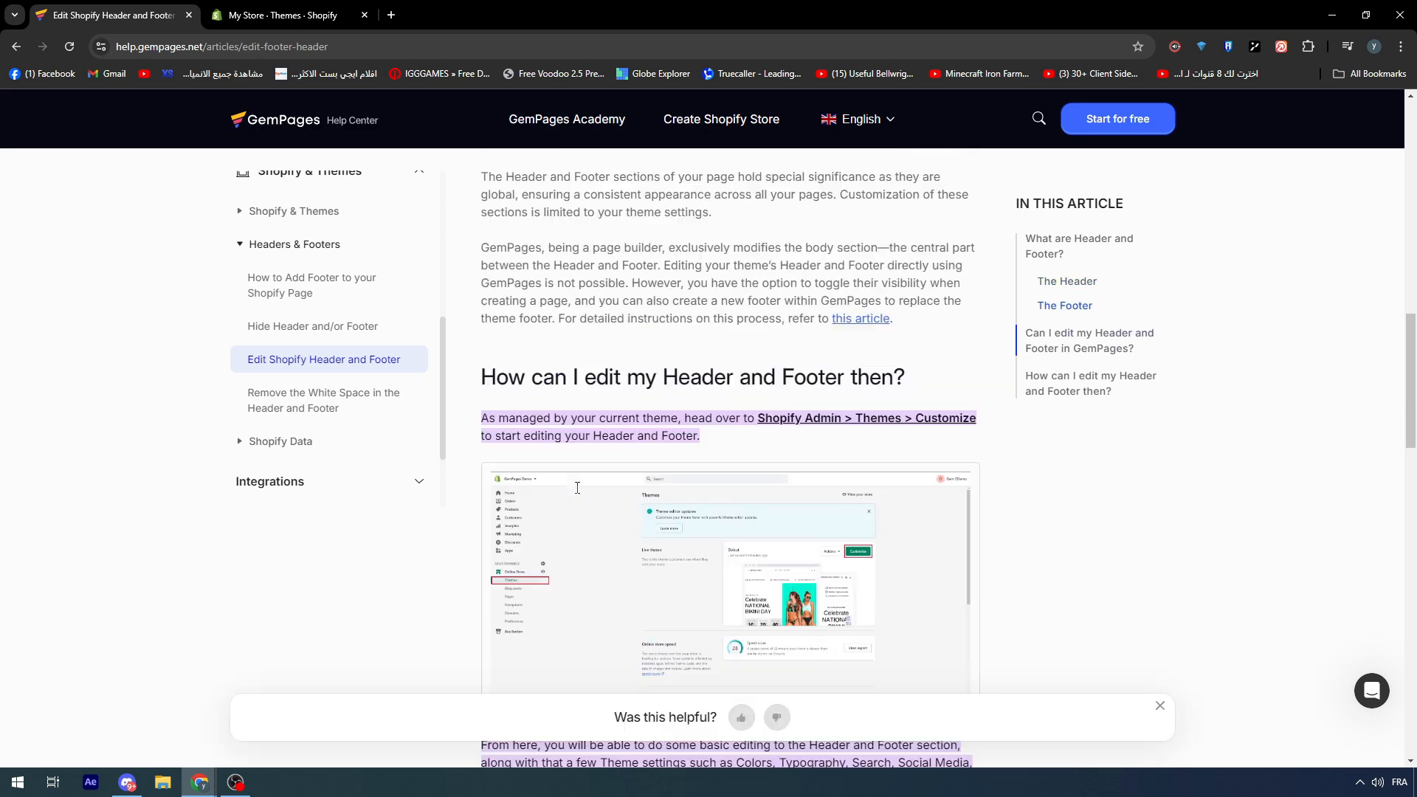
pyautogui.scroll(5, 577, 488)
# - Close the help article and open the current Dawn theme for customization
pyautogui.click(273, 15)
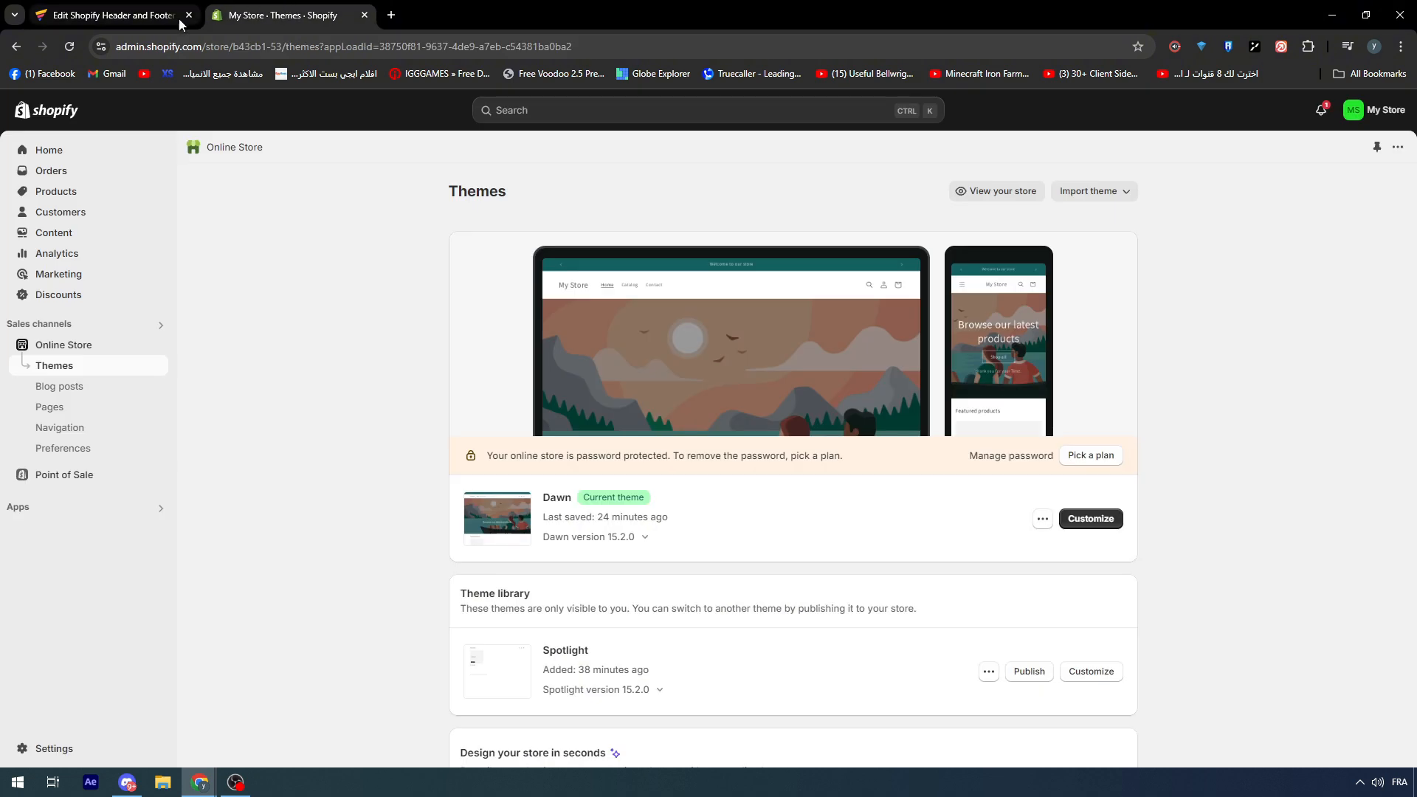
pyautogui.click(188, 15)
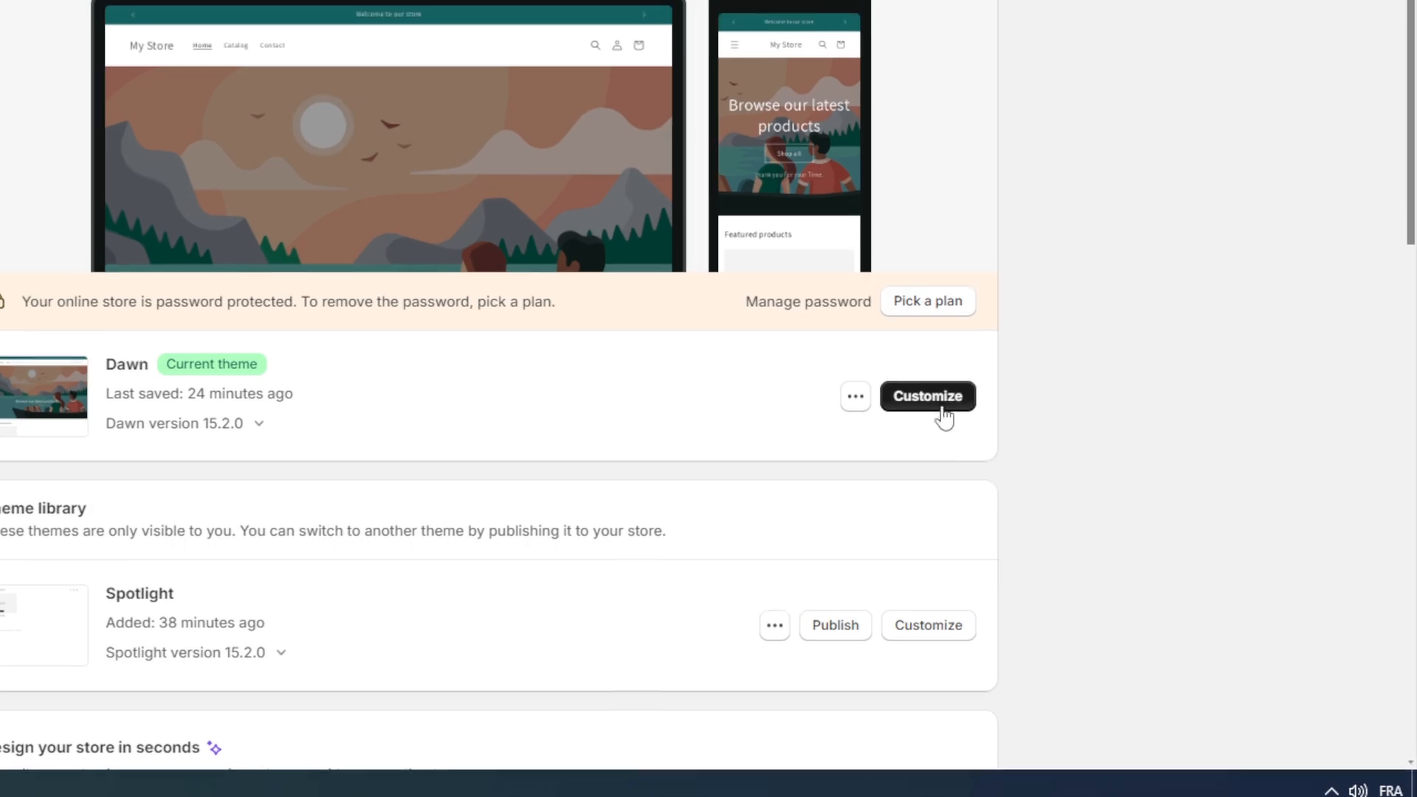
pyautogui.click(1094, 520)
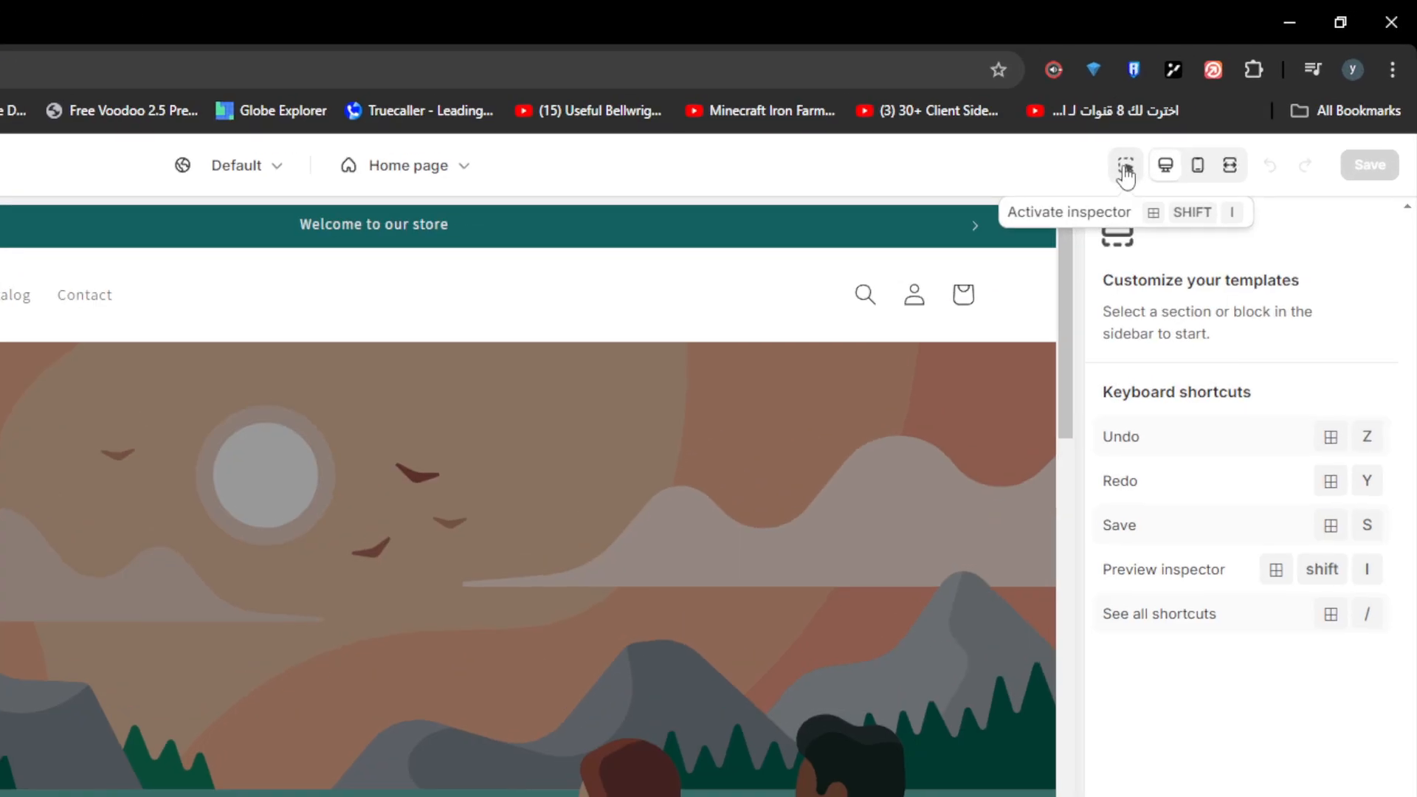
# - Activate the preview inspector, select the Header section in the preview and review its settings
pyautogui.click(1126, 168)
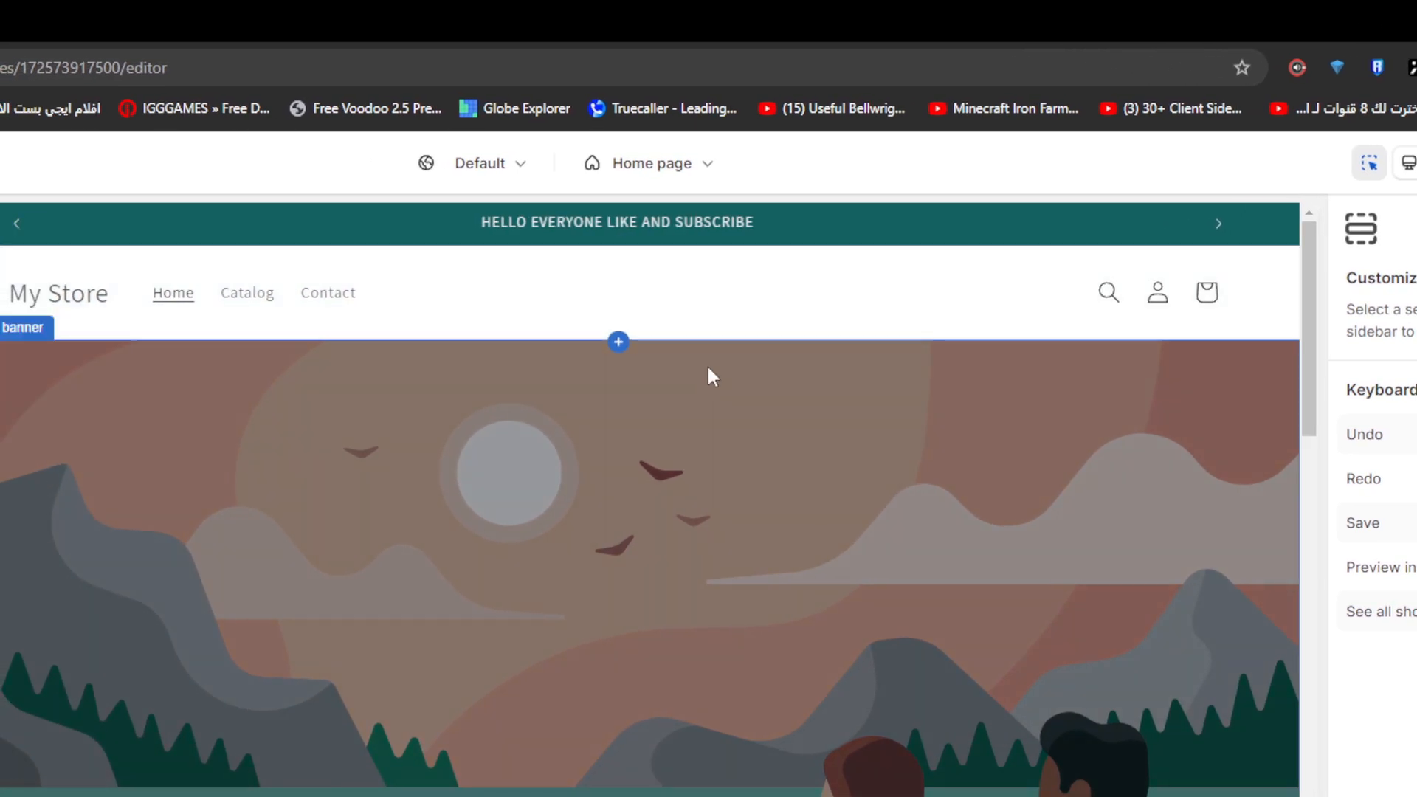
pyautogui.click(706, 326)
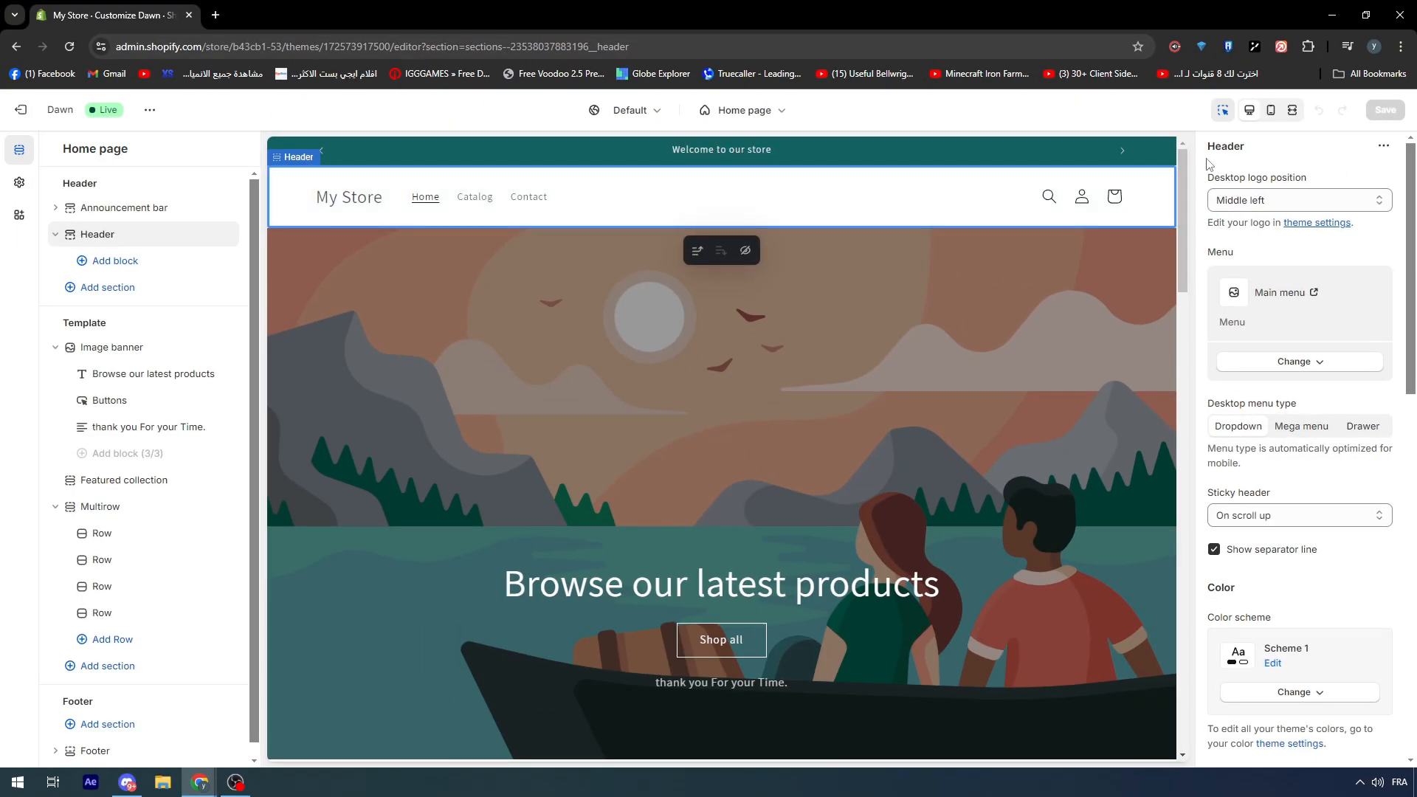
pyautogui.scroll(-10, 1285, 273)
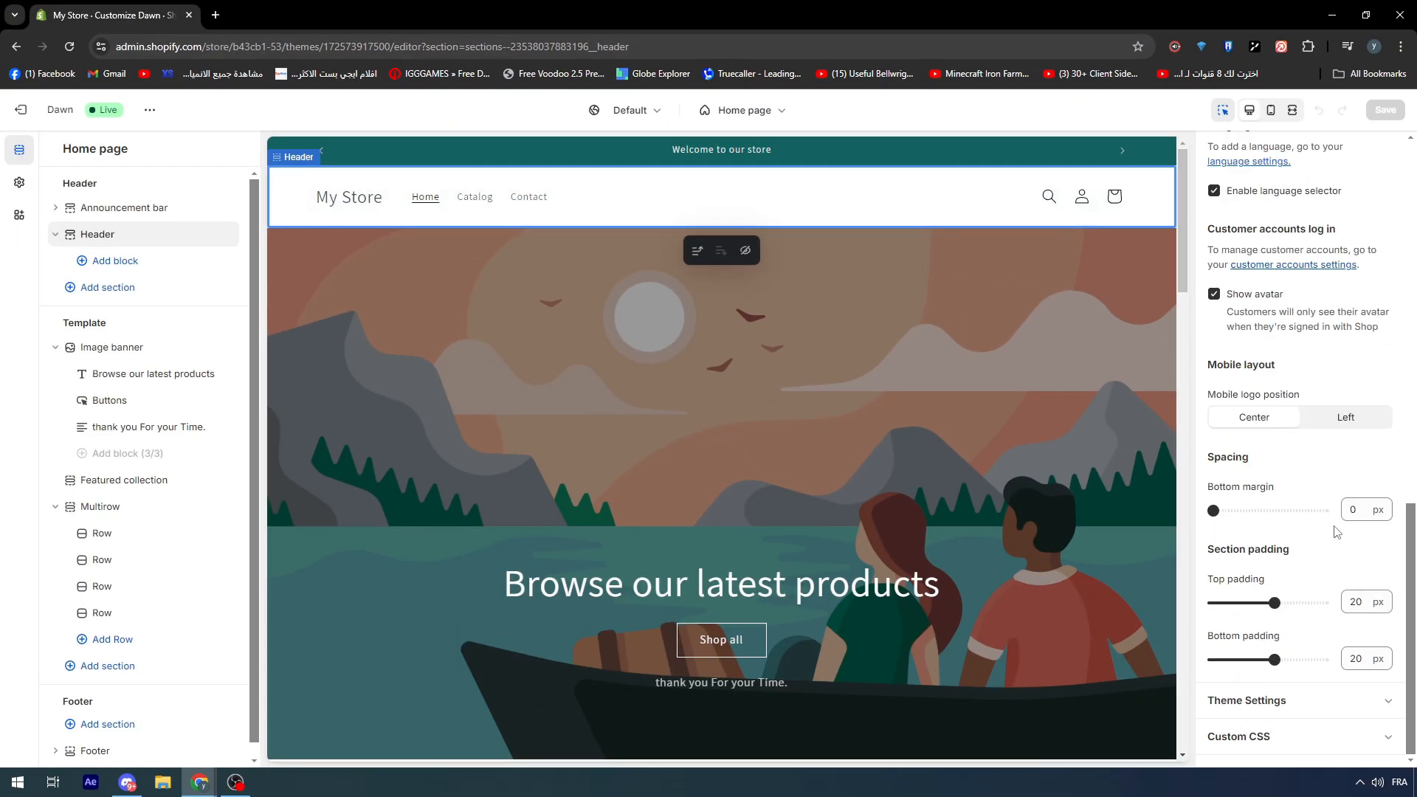
pyautogui.scroll(10, 1338, 531)
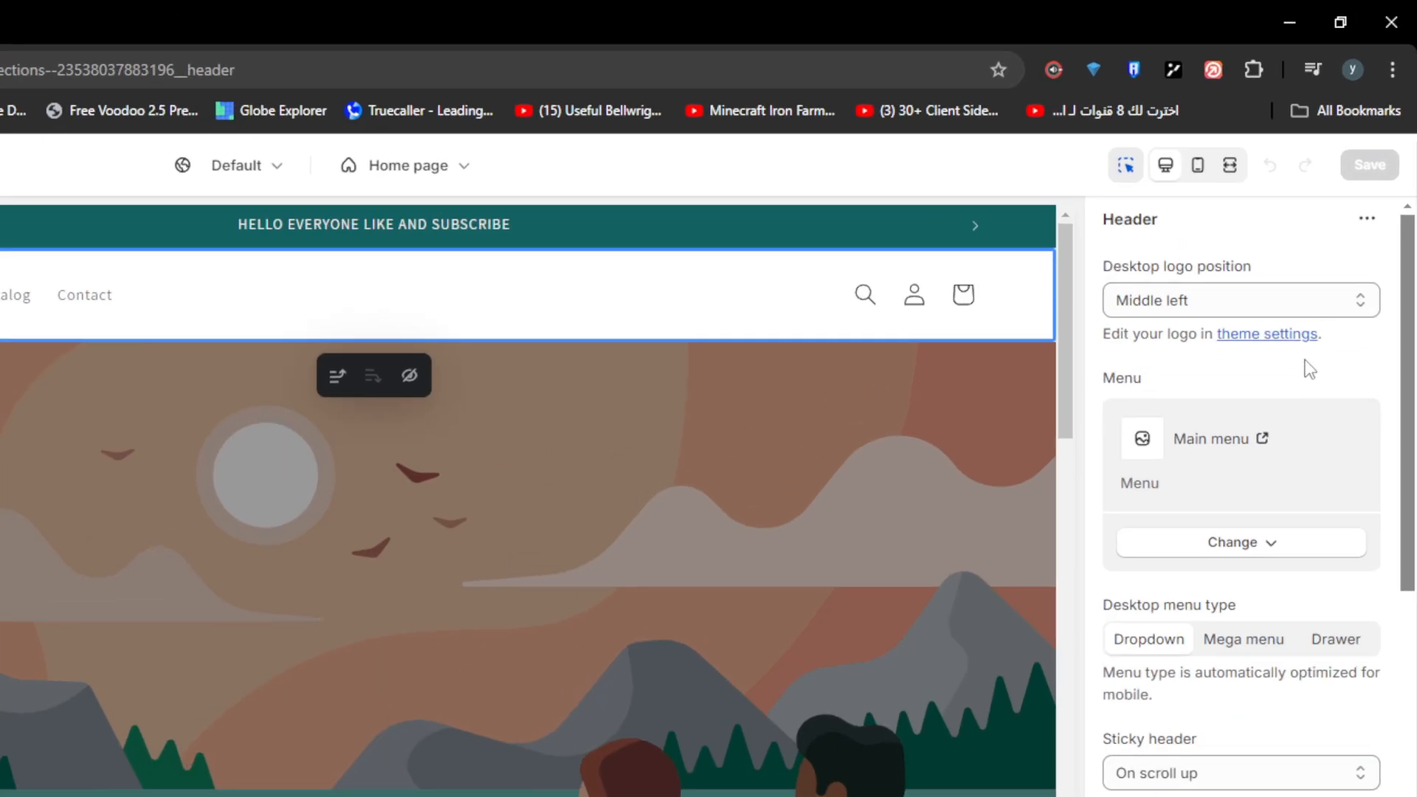
# - Try the header's desktop logo position at Top left, Top center, Middle left and Middle center
pyautogui.click(1259, 196)
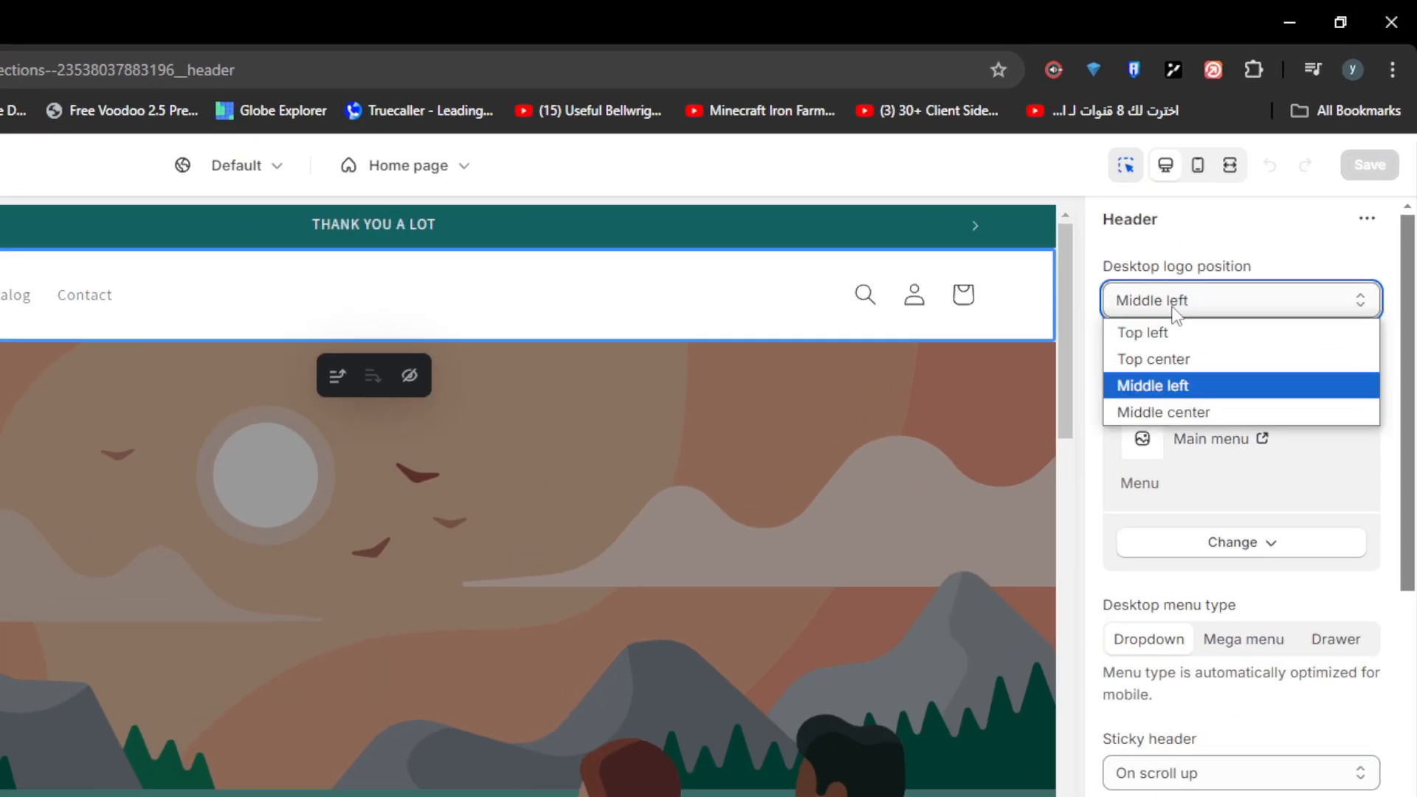
pyautogui.click(1171, 332)
pyautogui.click(1173, 309)
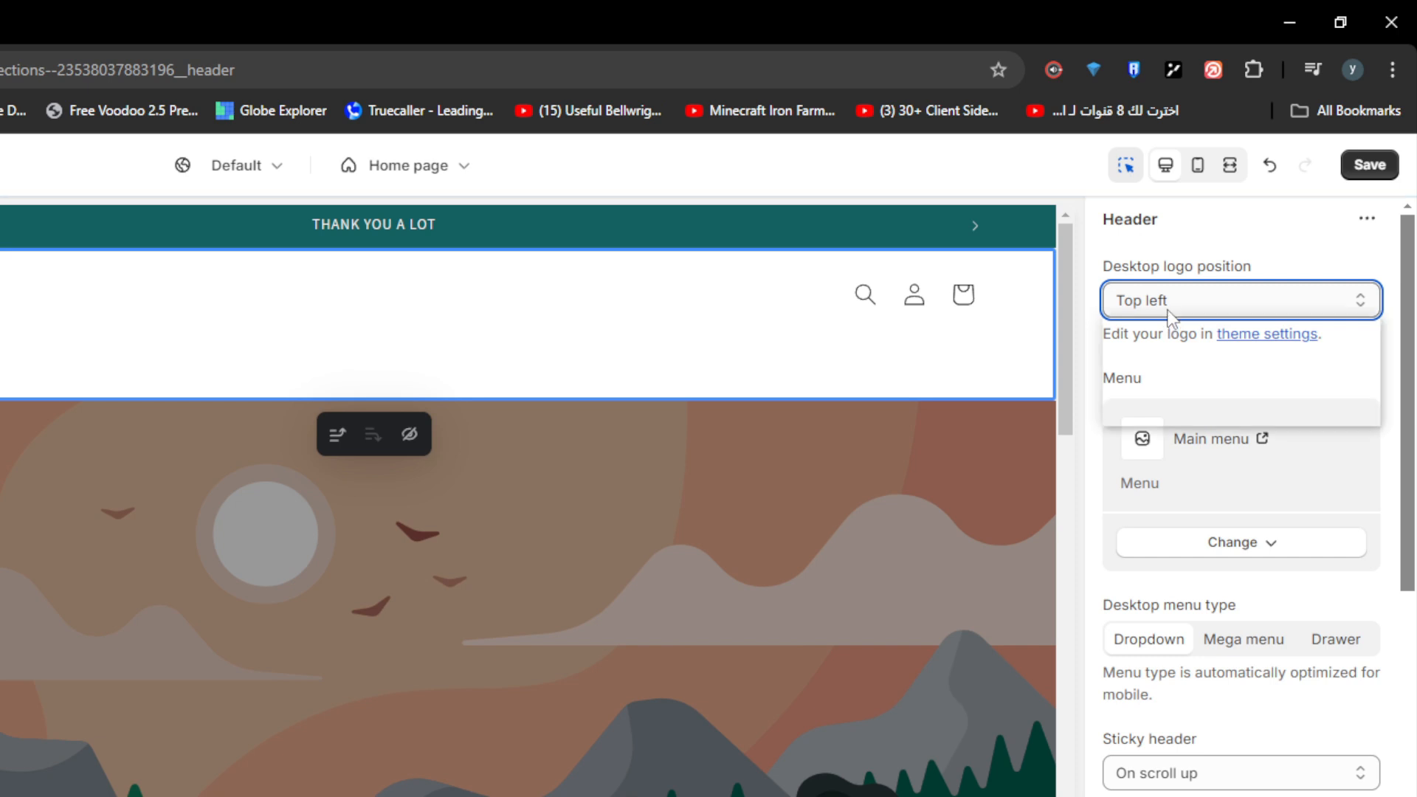
pyautogui.click(1171, 362)
pyautogui.click(1177, 310)
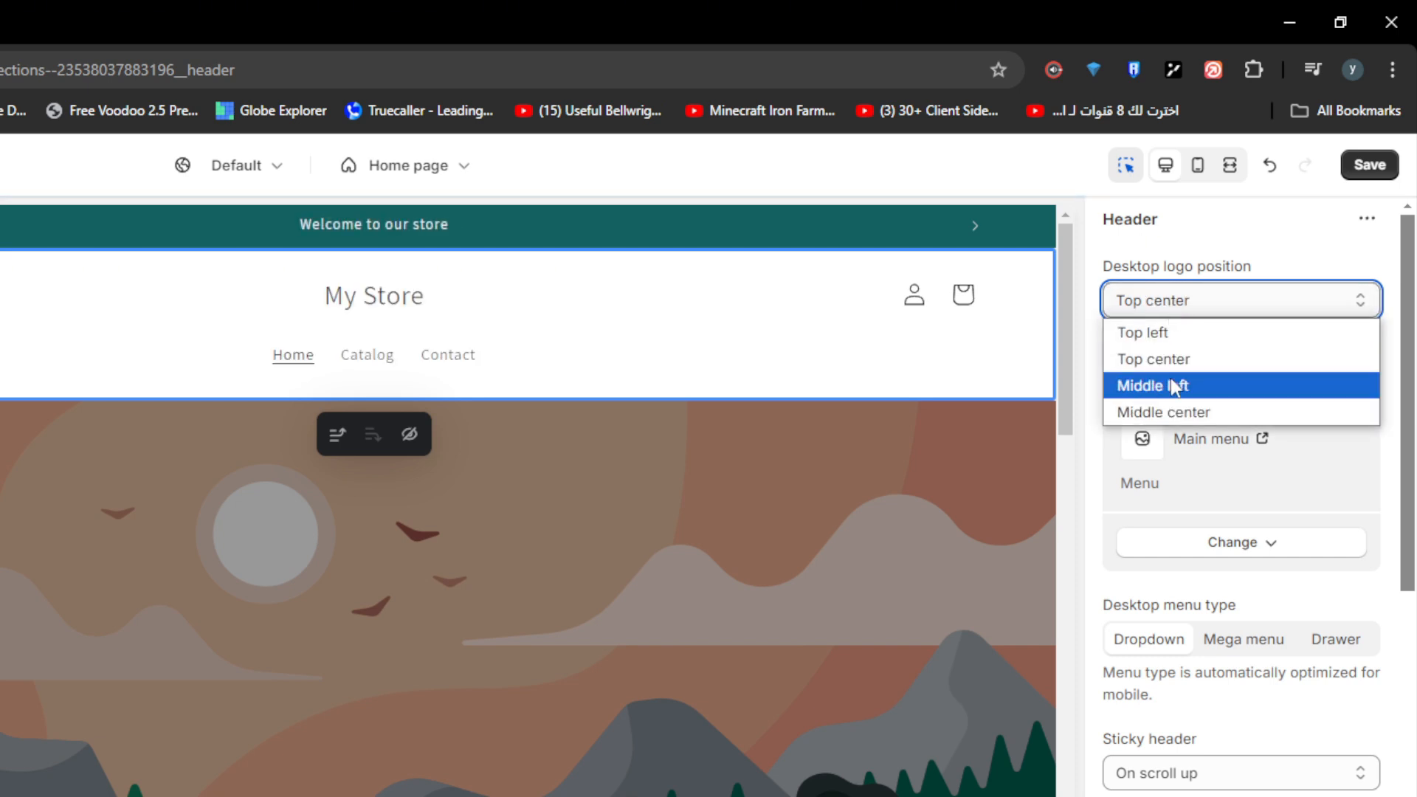
pyautogui.click(1172, 384)
pyautogui.click(1167, 298)
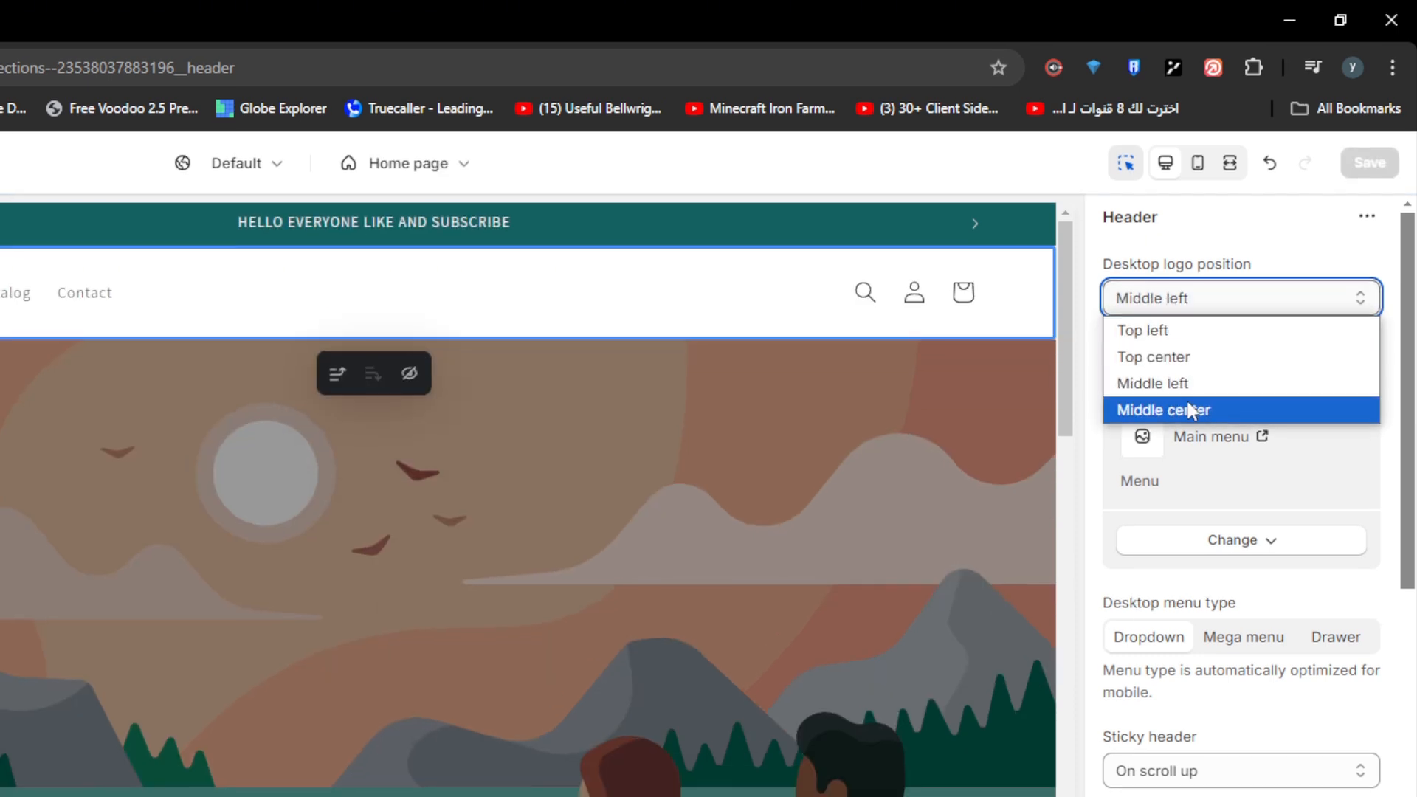
pyautogui.click(1181, 406)
# - Compare the Top left and Middle center desktop logo positions again, then set the position to Middle left
pyautogui.click(1192, 297)
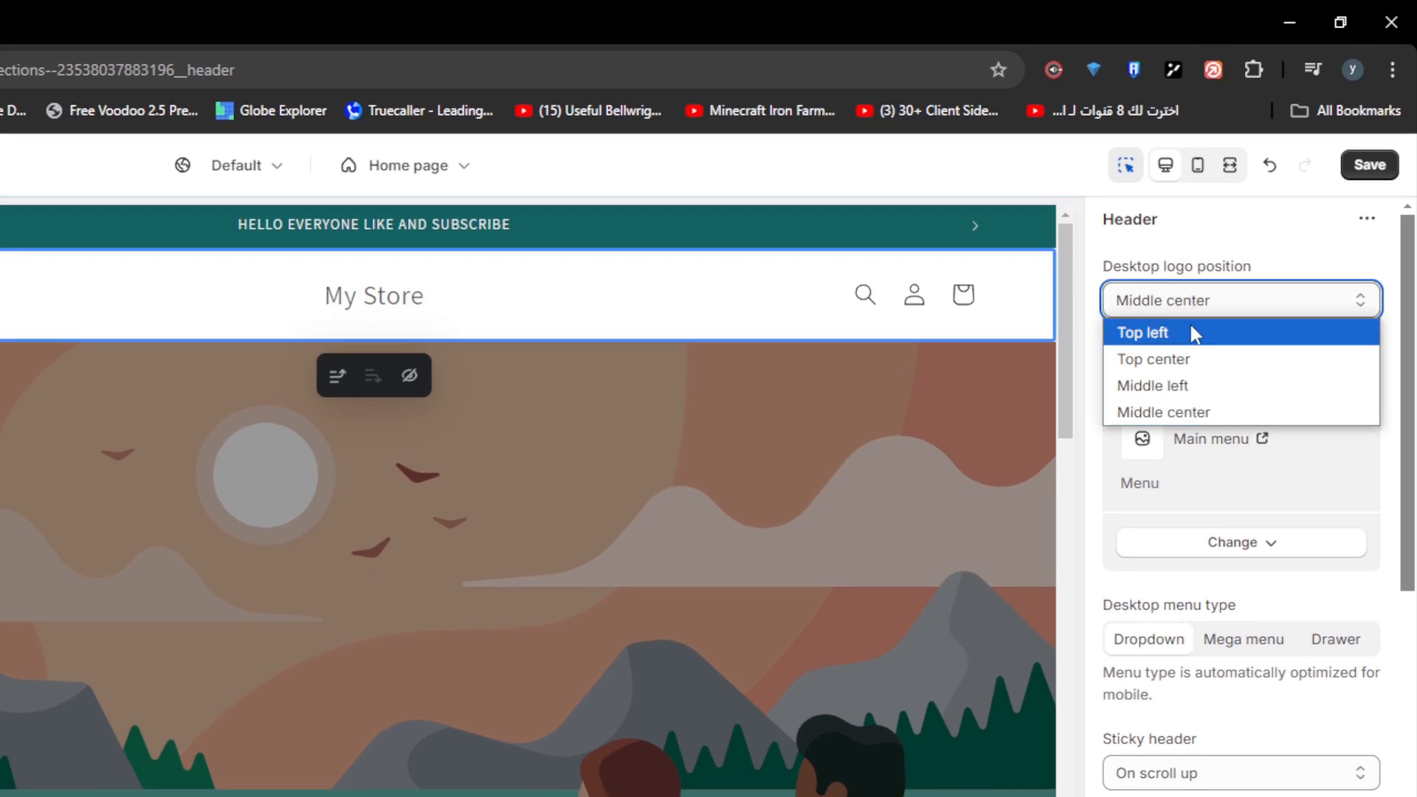
pyautogui.click(1190, 321)
pyautogui.click(1190, 313)
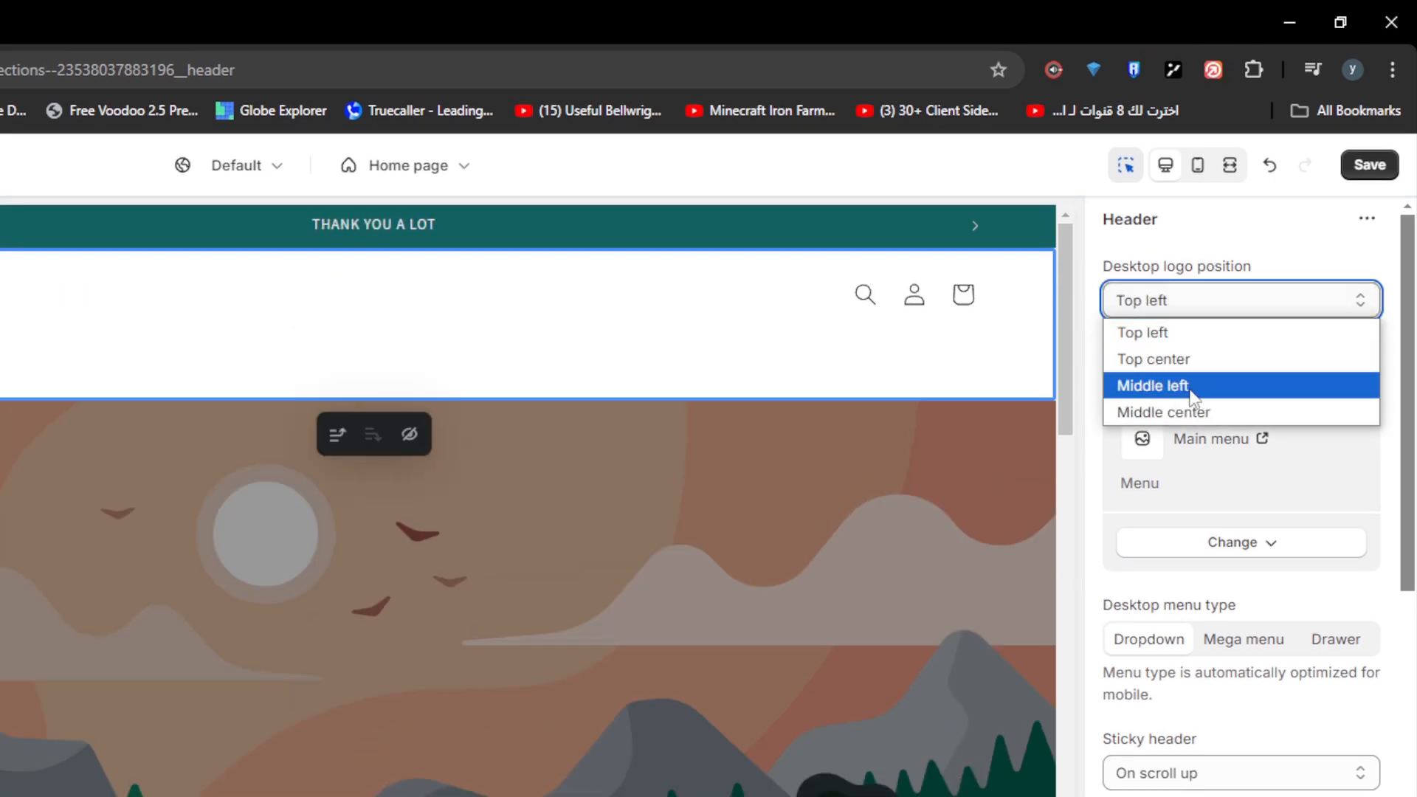
pyautogui.click(1188, 383)
pyautogui.click(1185, 314)
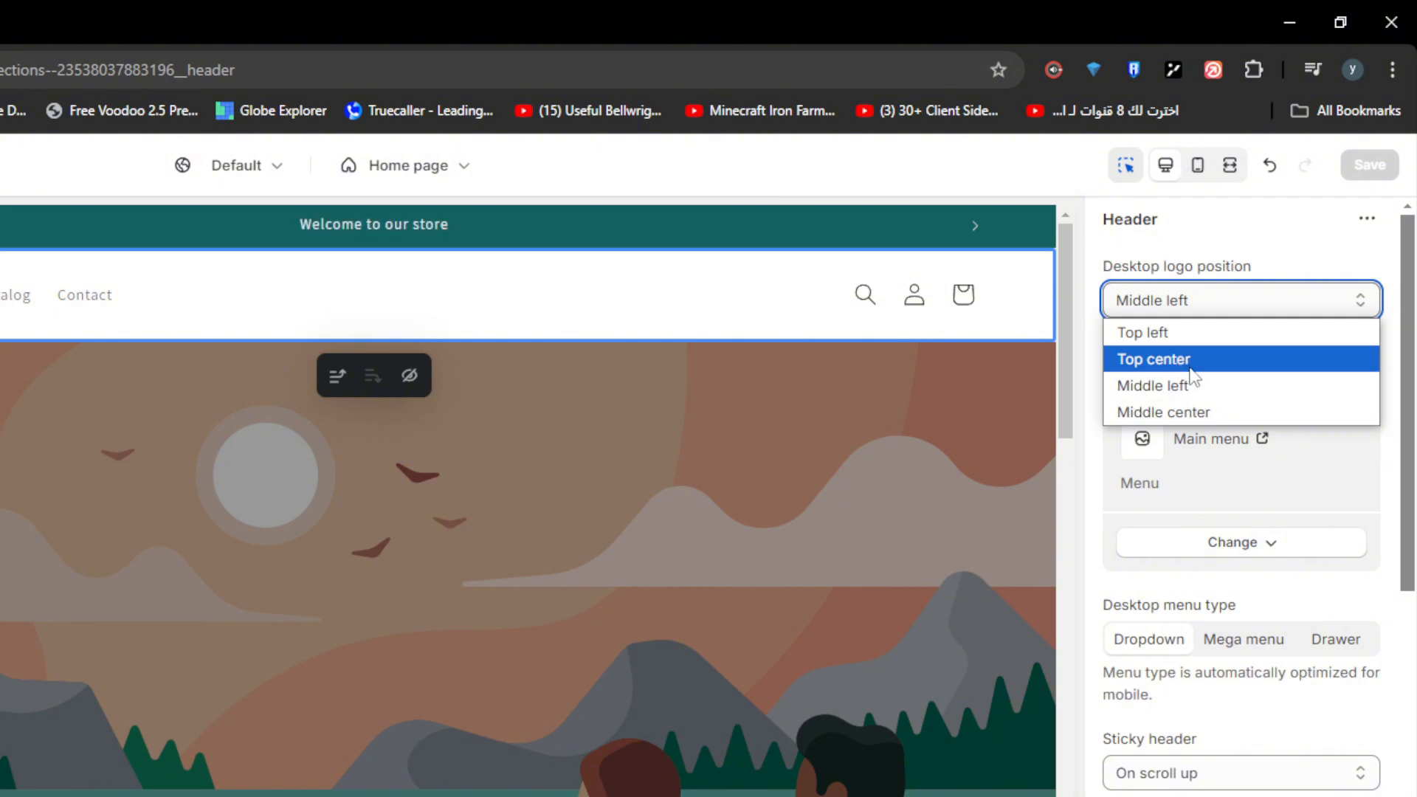
pyautogui.click(1176, 340)
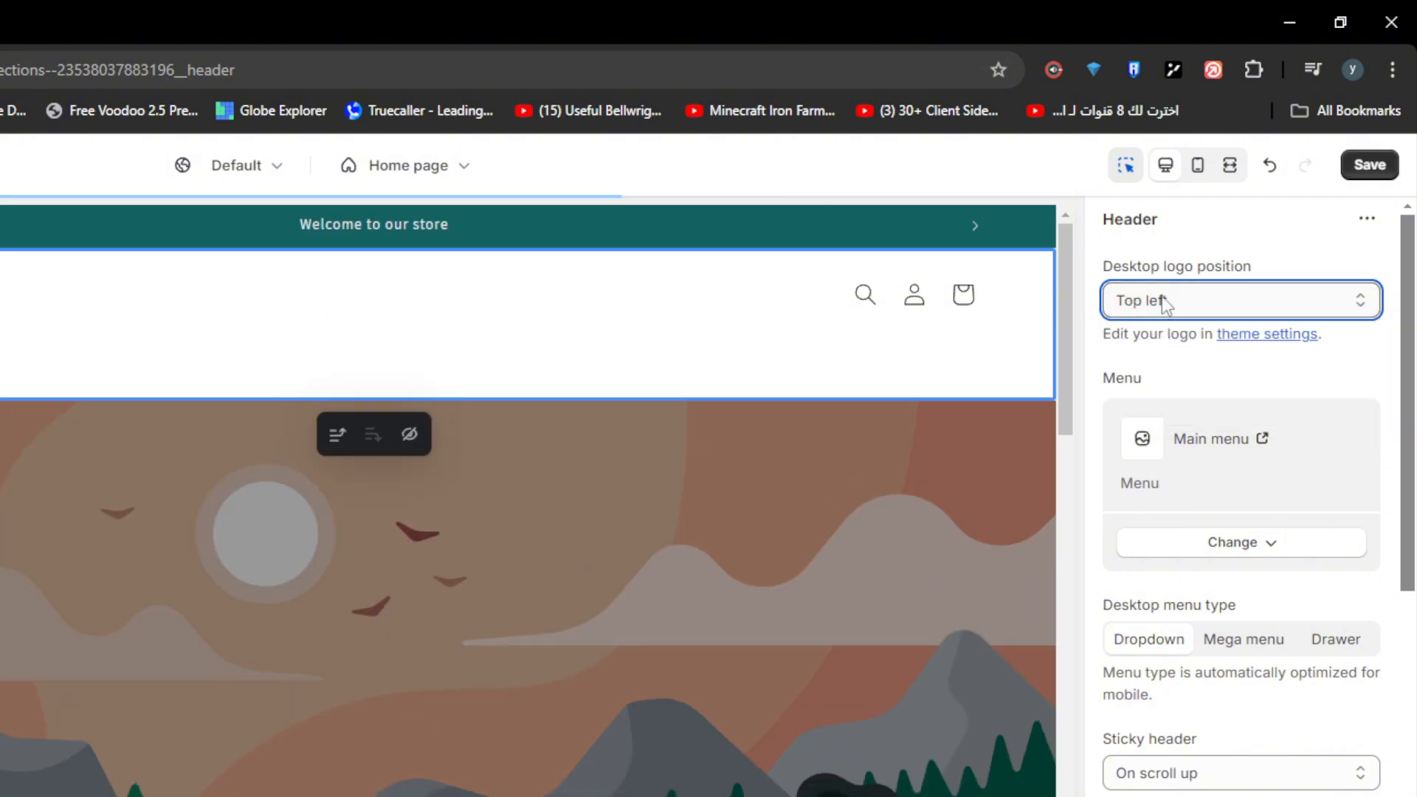
pyautogui.click(1175, 293)
pyautogui.click(1185, 406)
pyautogui.click(1159, 302)
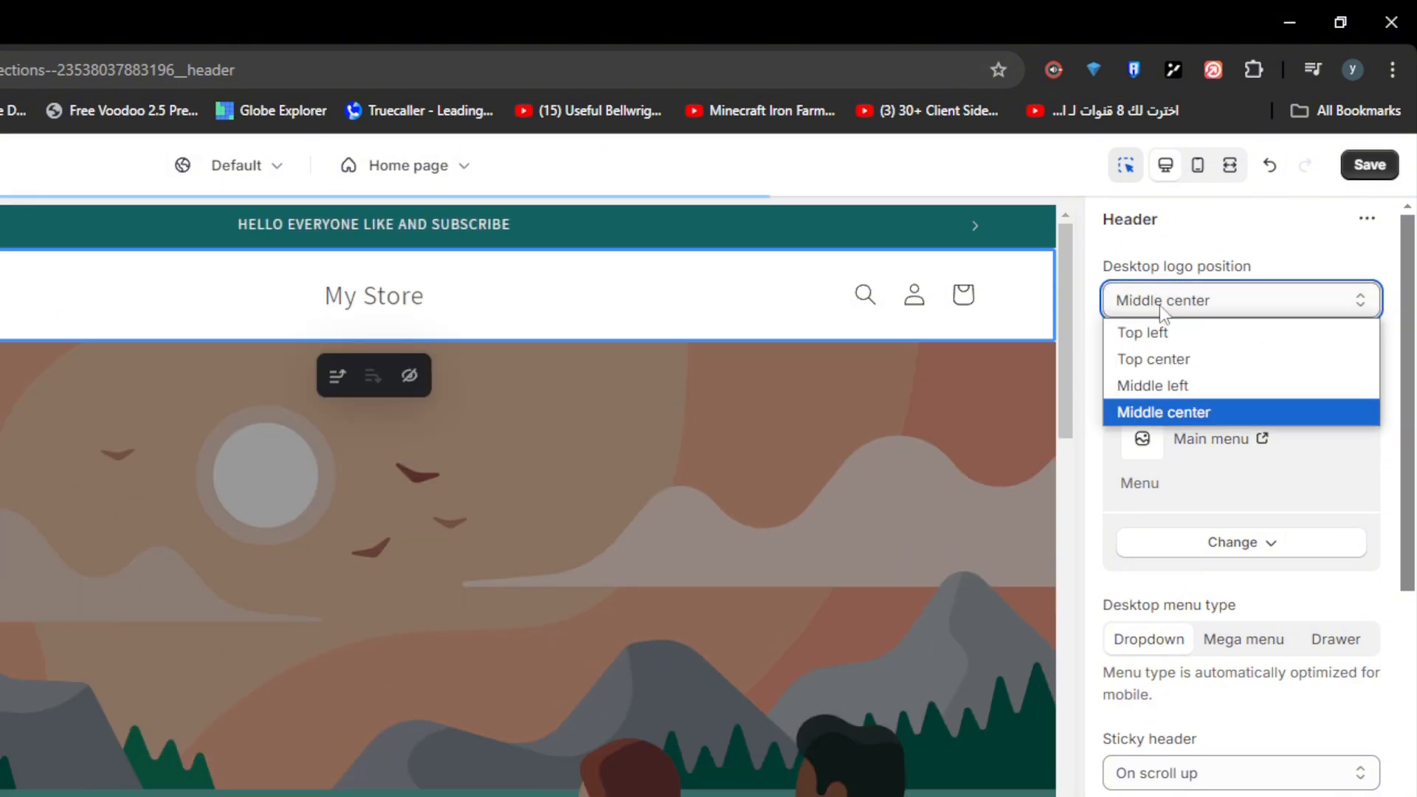
pyautogui.click(1170, 384)
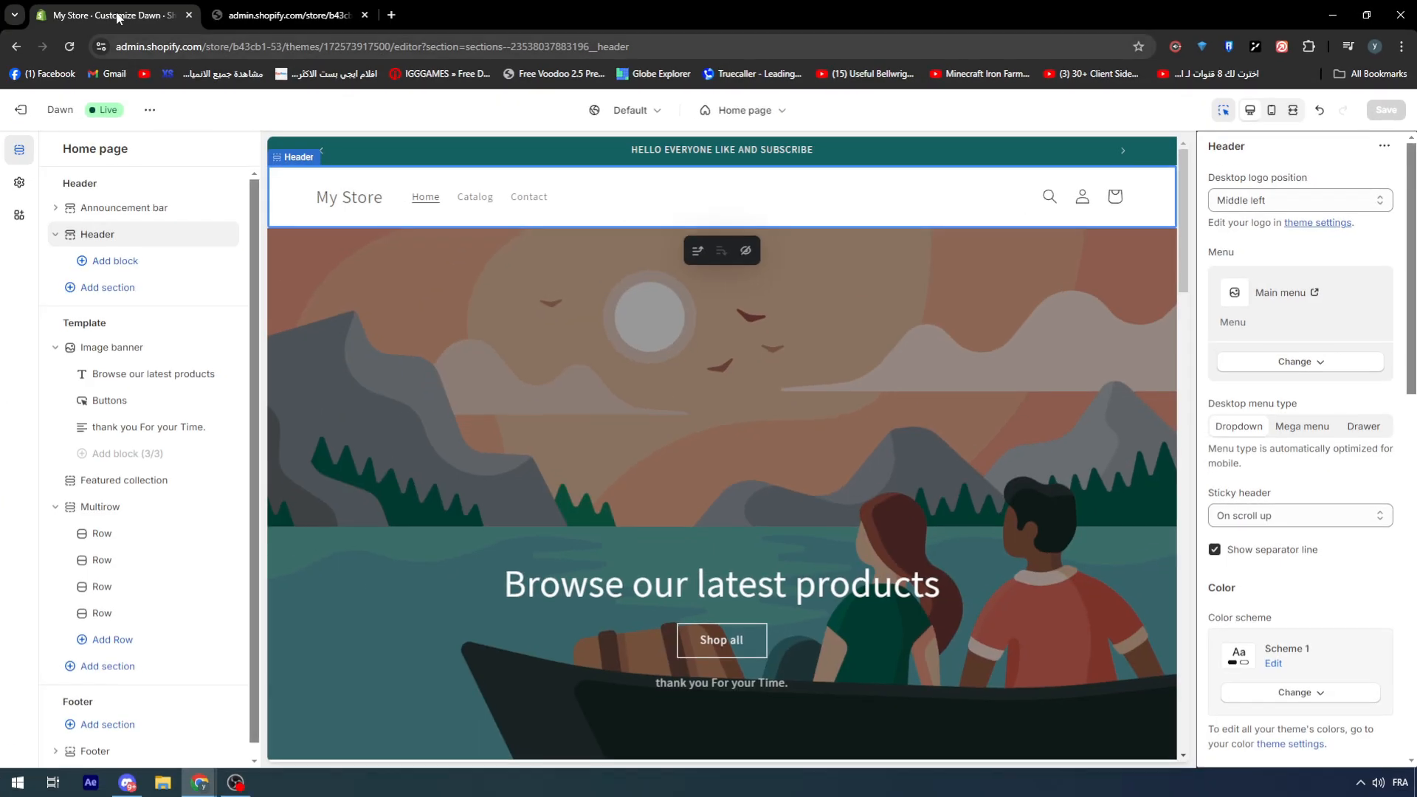
# - Open the logo's theme settings and upload the BARD AI GIMINI image from the Logos folder for the logo
pyautogui.click(1268, 334)
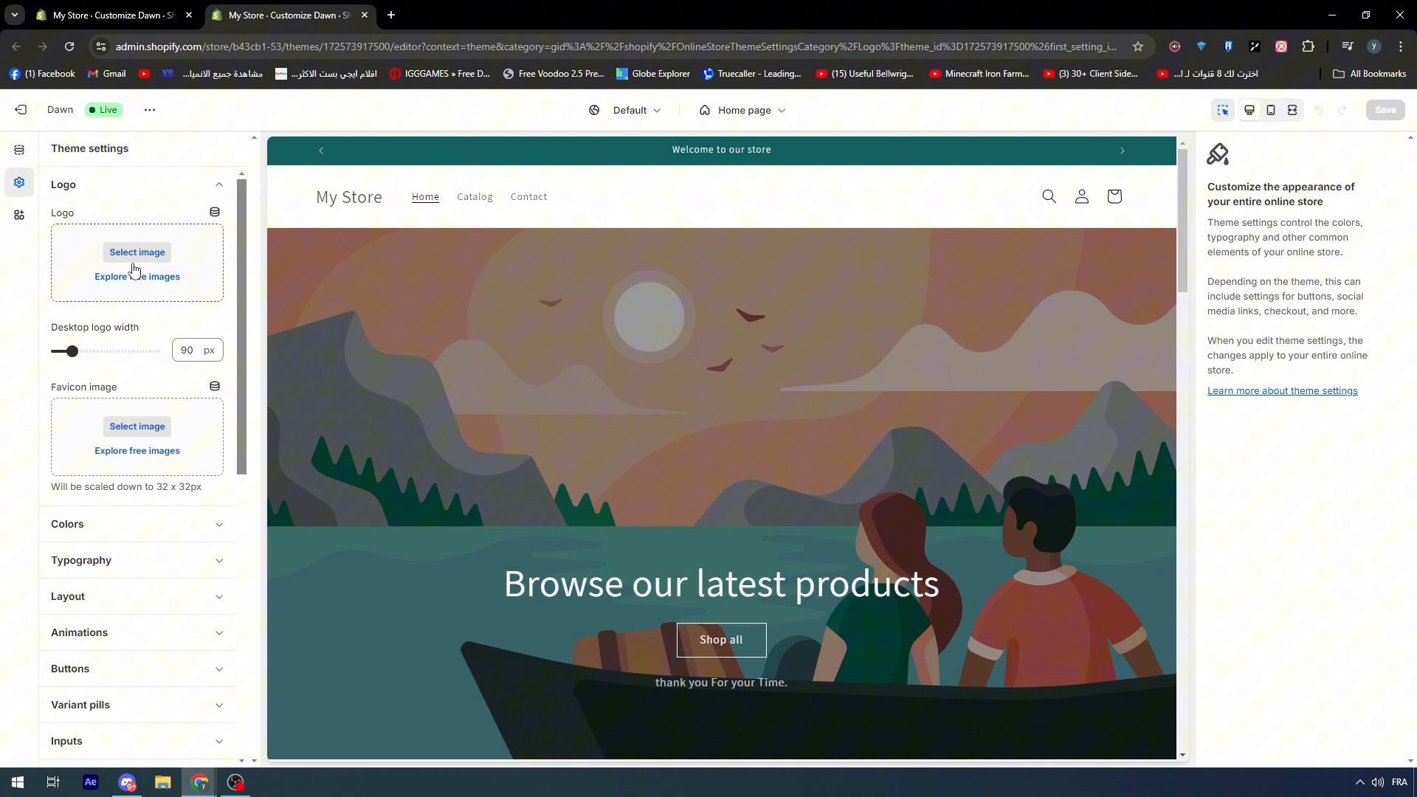
pyautogui.click(135, 259)
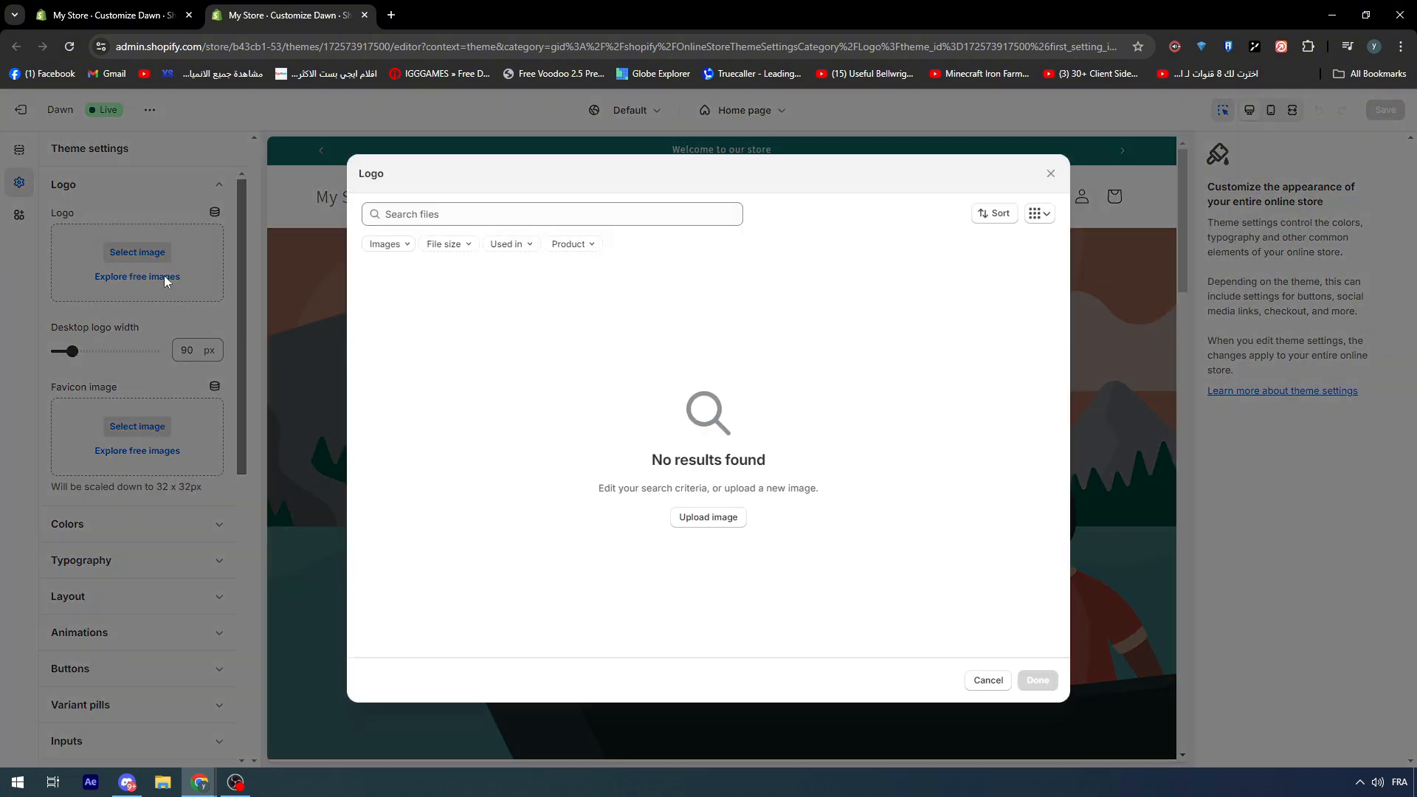
pyautogui.click(705, 519)
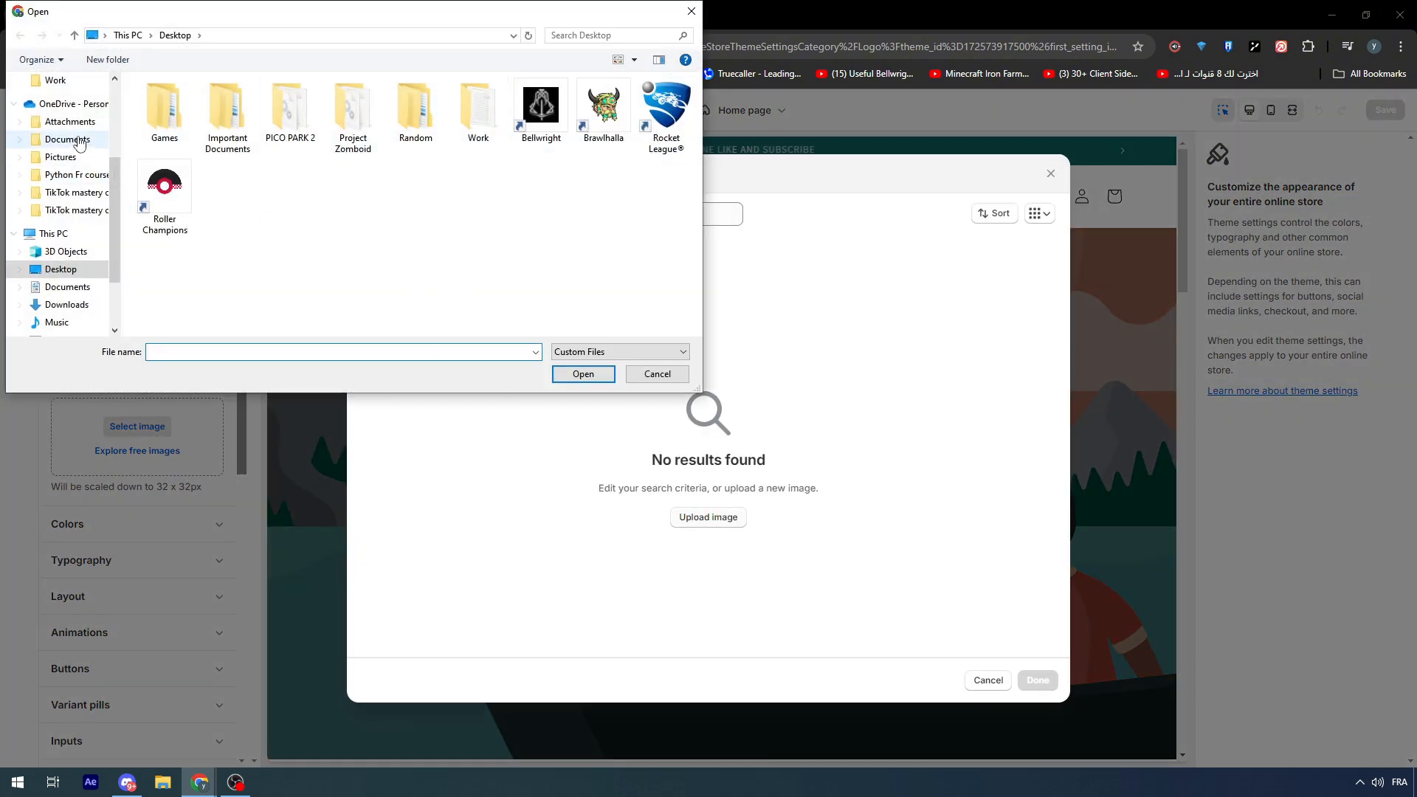
pyautogui.scroll(2, 81, 159)
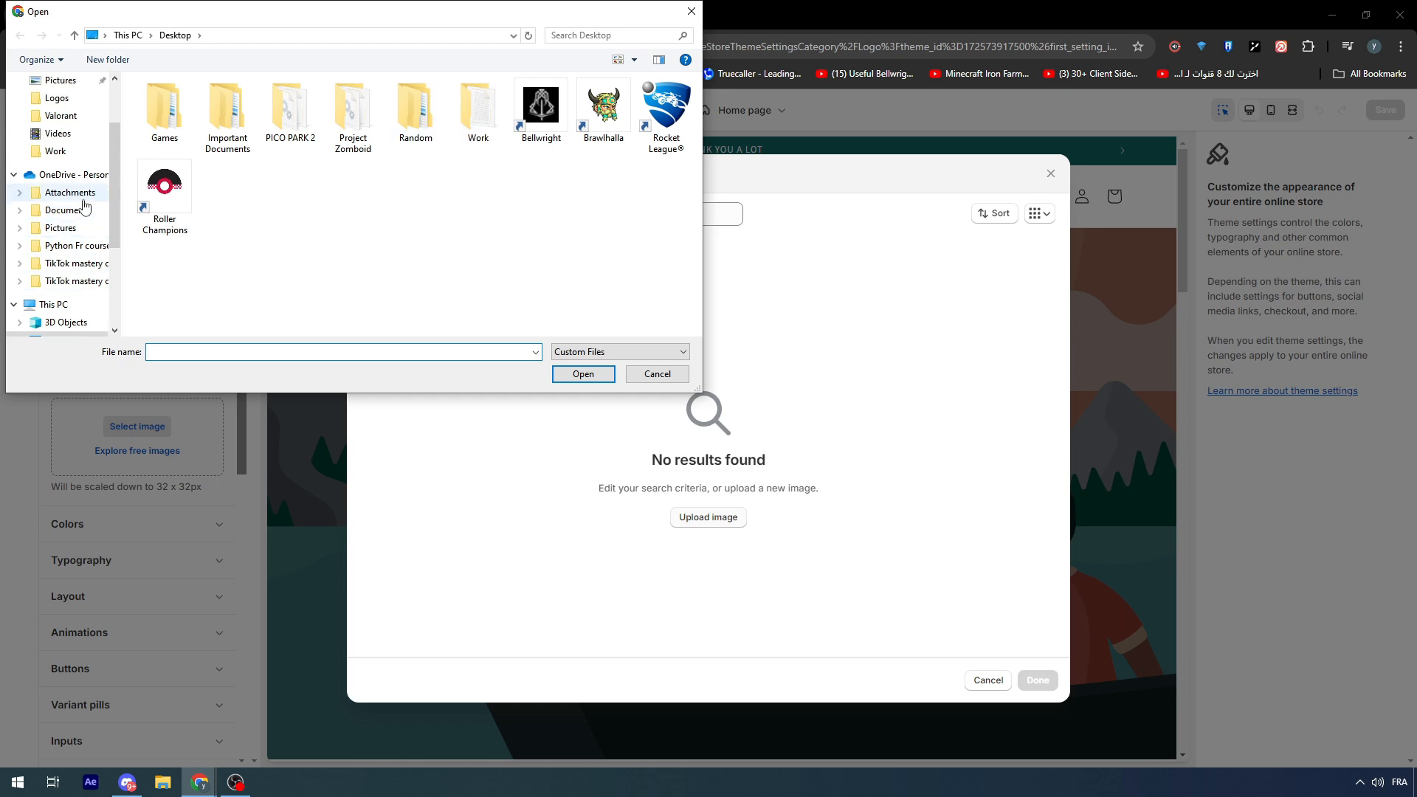
pyautogui.click(56, 133)
pyautogui.scroll(-3, 463, 196)
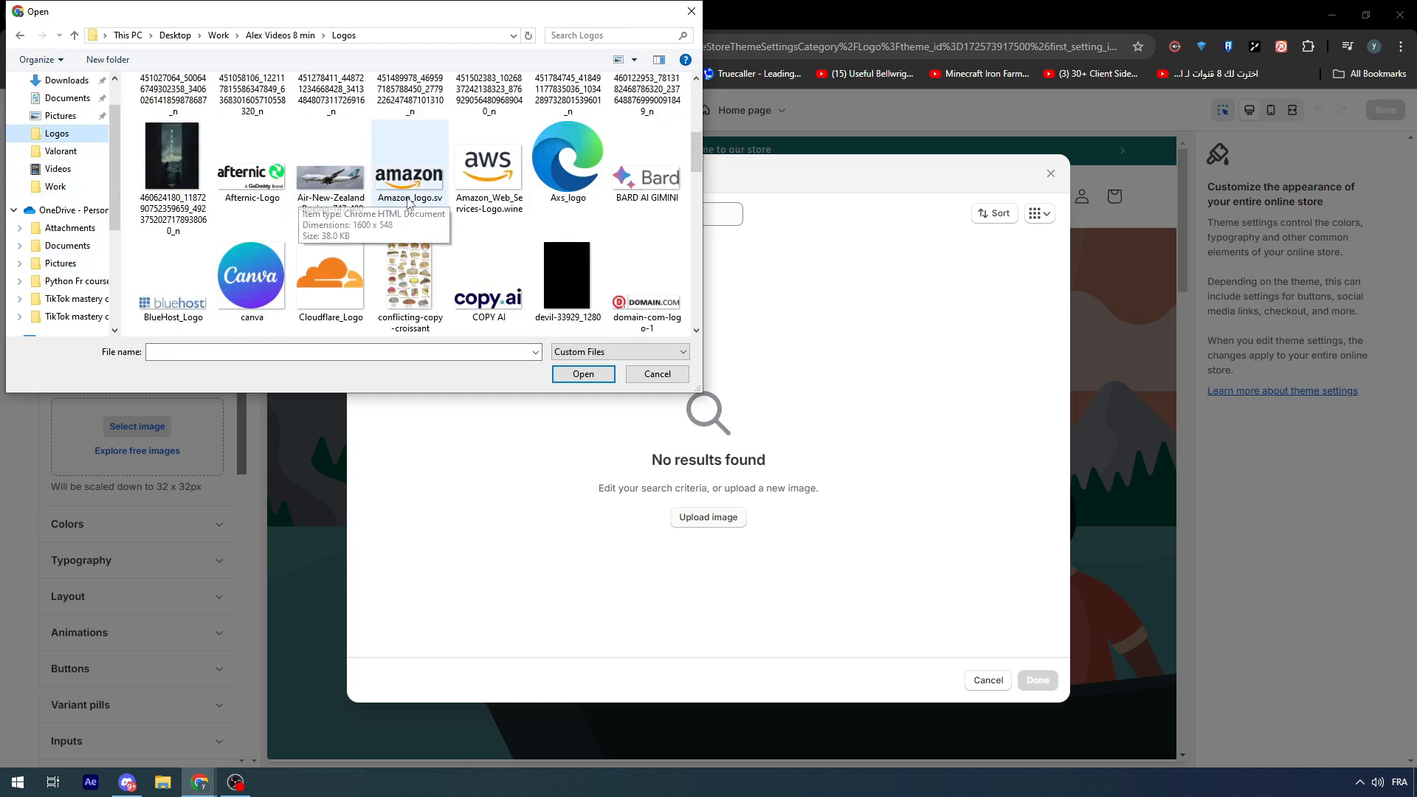
pyautogui.doubleClick(642, 177)
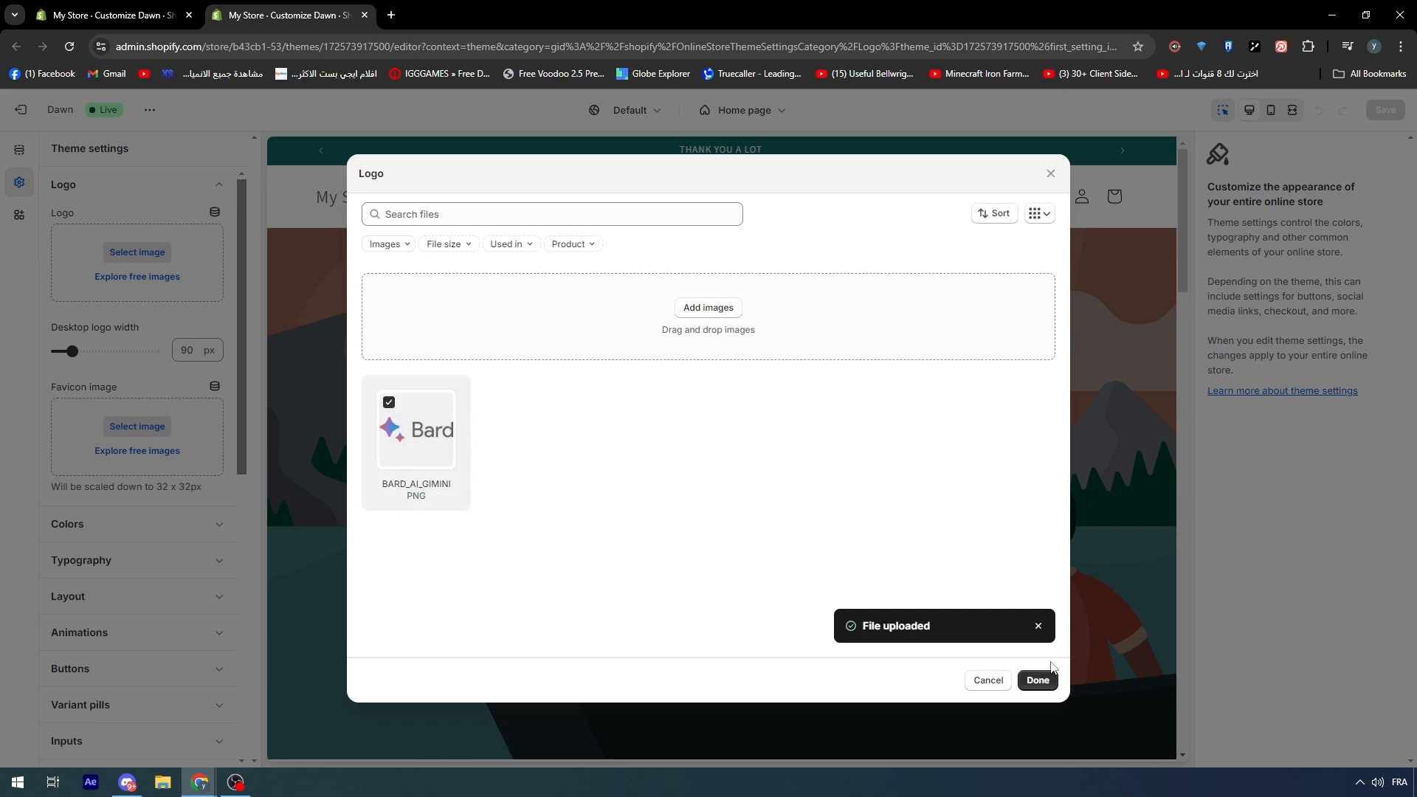
# - Apply the uploaded BARD_AI_GIMINI image as the logo, try a 270 px desktop logo width, then save it at 80 px
pyautogui.click(1037, 679)
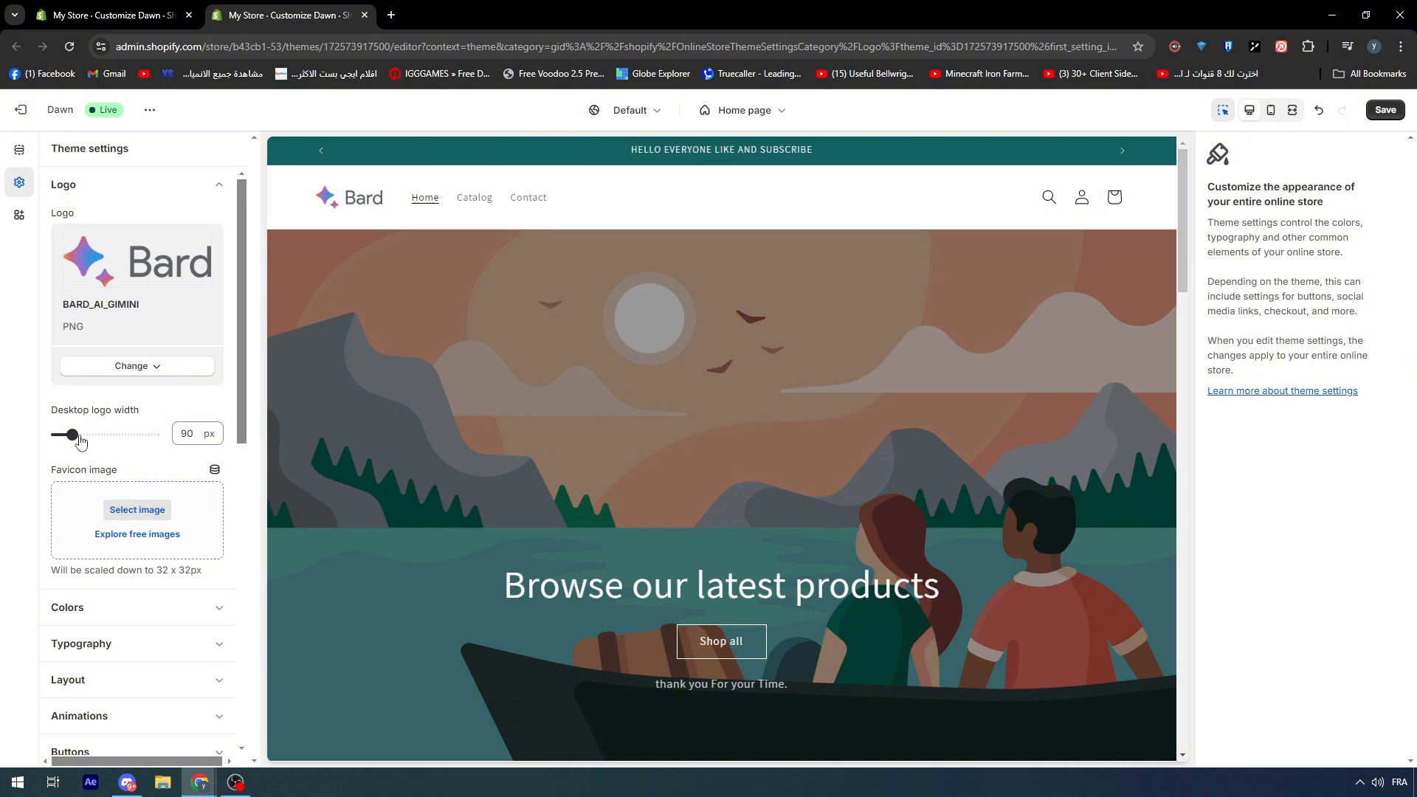
pyautogui.moveTo(77, 437); pyautogui.dragTo(143, 434)
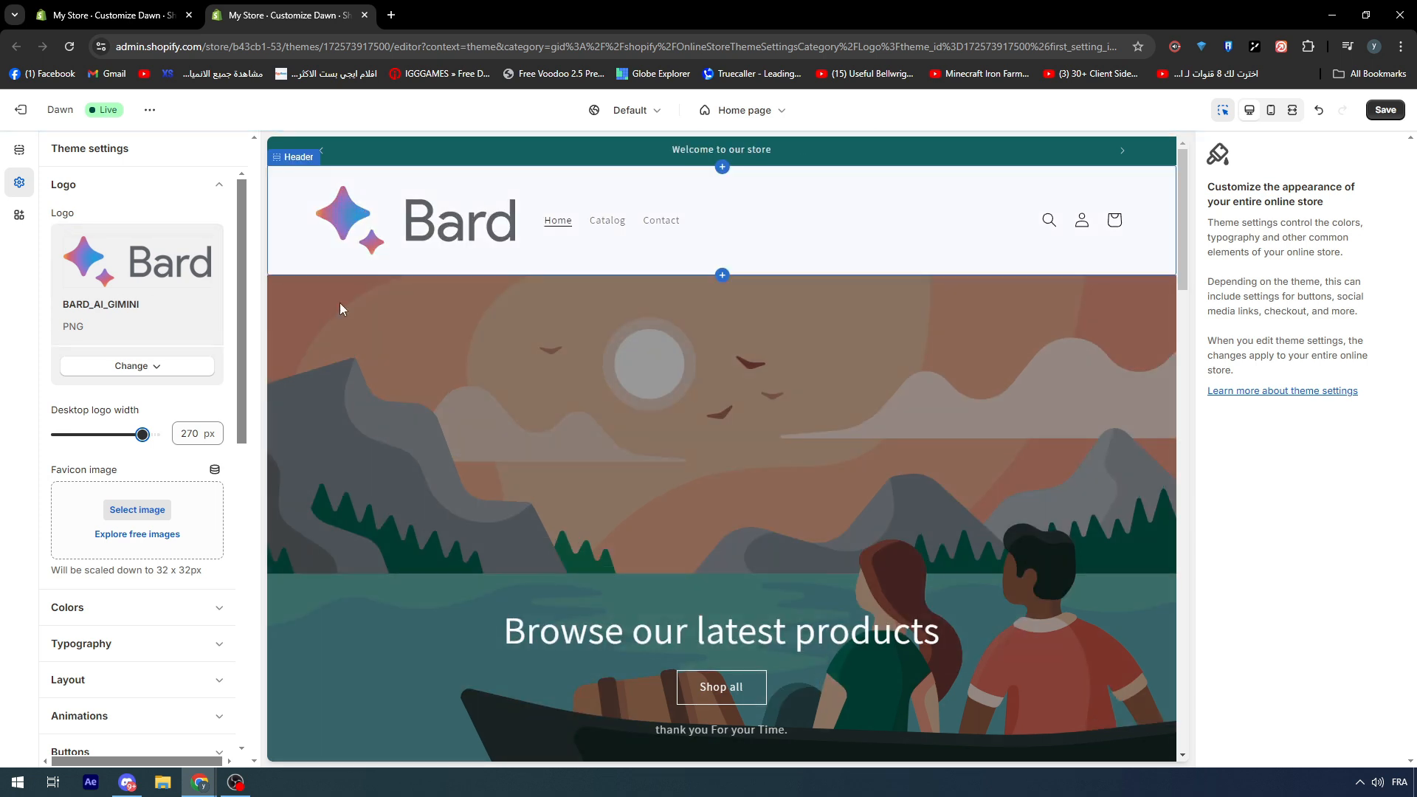
pyautogui.moveTo(143, 435); pyautogui.dragTo(68, 435)
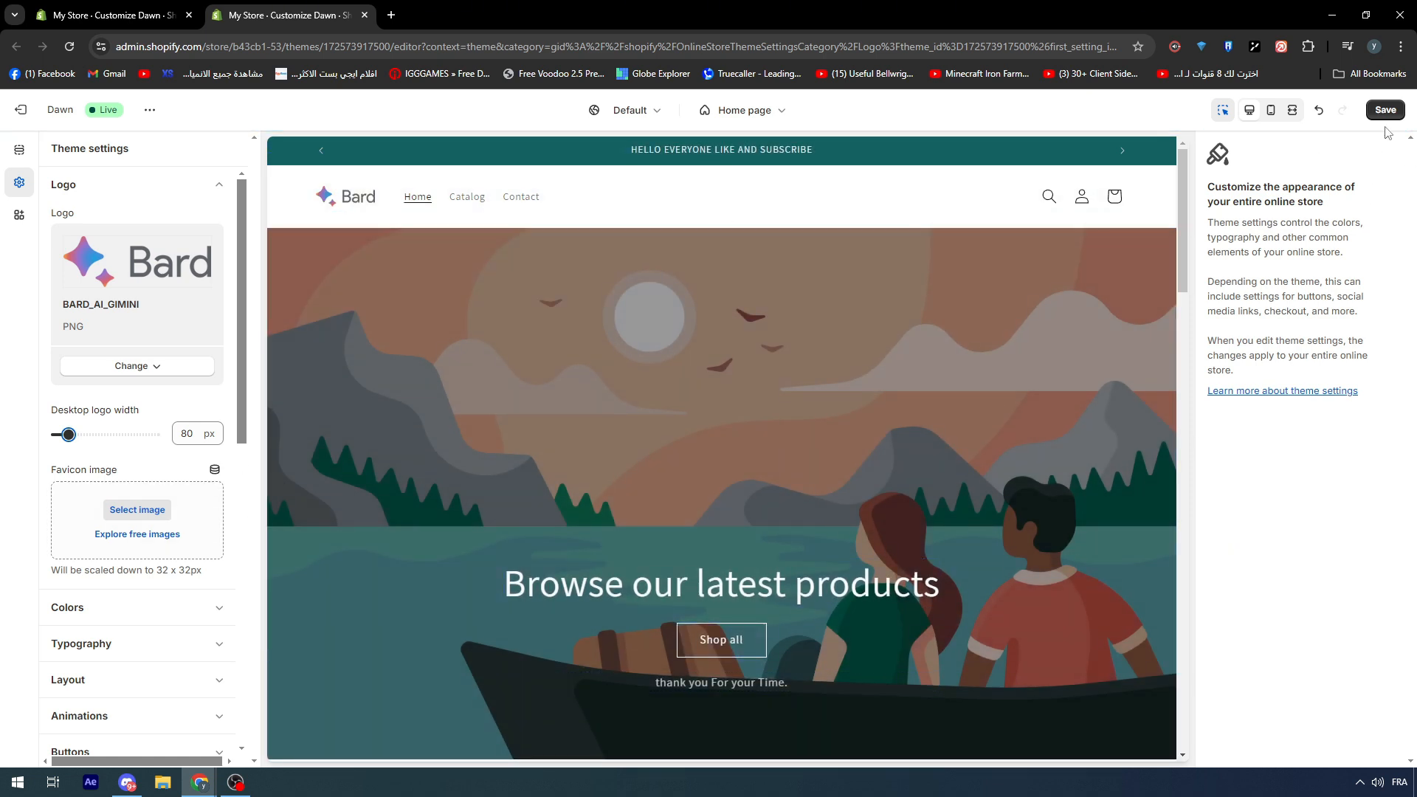
pyautogui.hotkey('ctrl', 's')
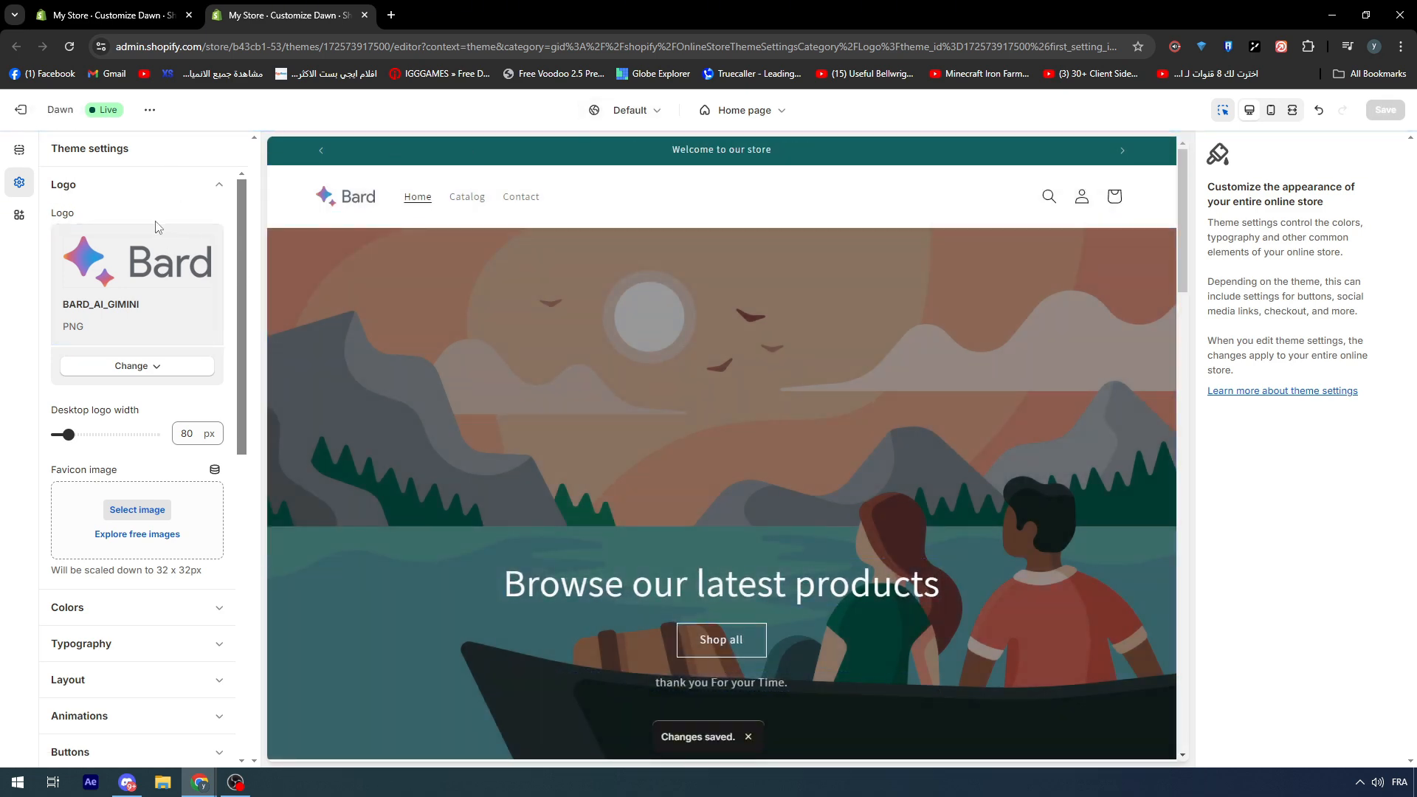
# - Return to the home page sections and open the Header section to review its menu settings
pyautogui.click(28, 154)
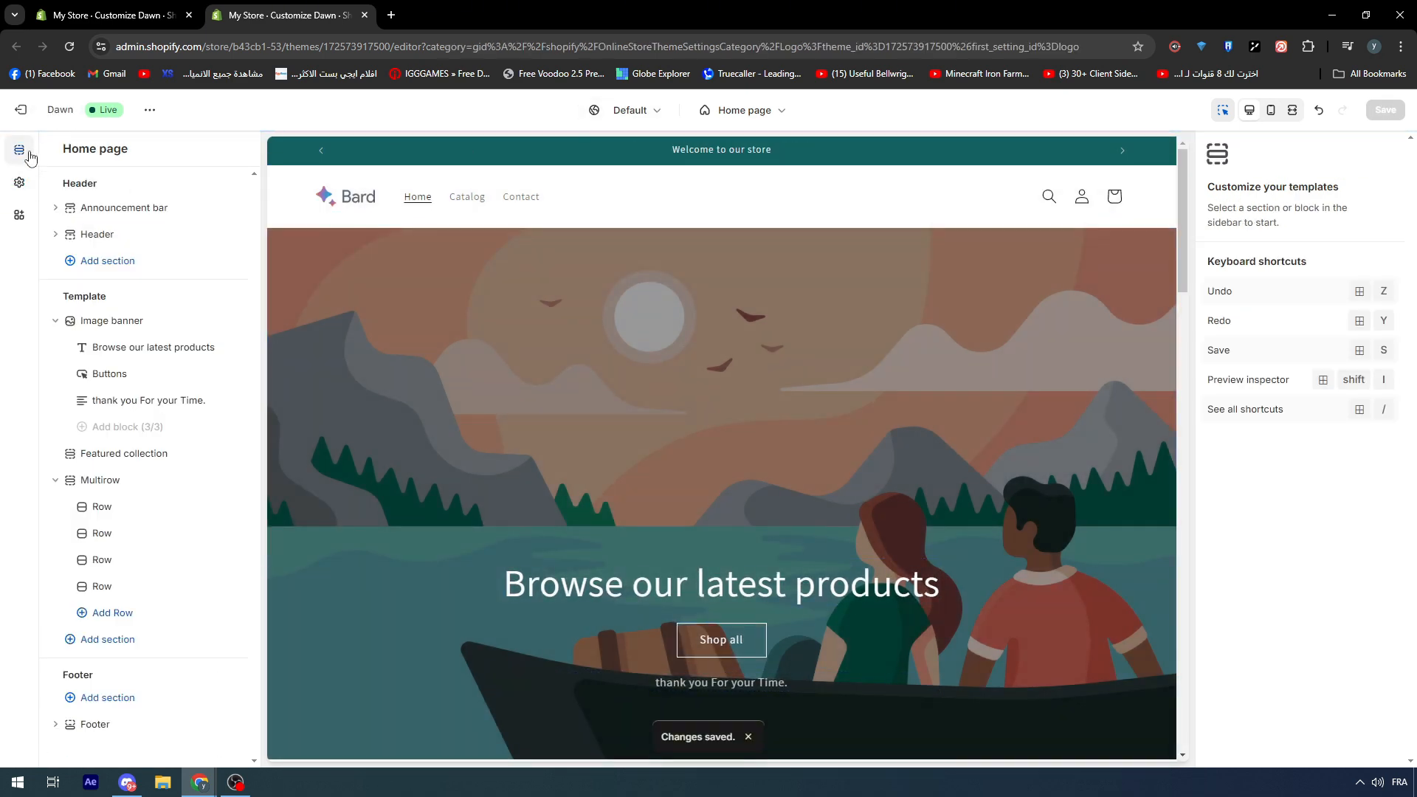
pyautogui.click(104, 236)
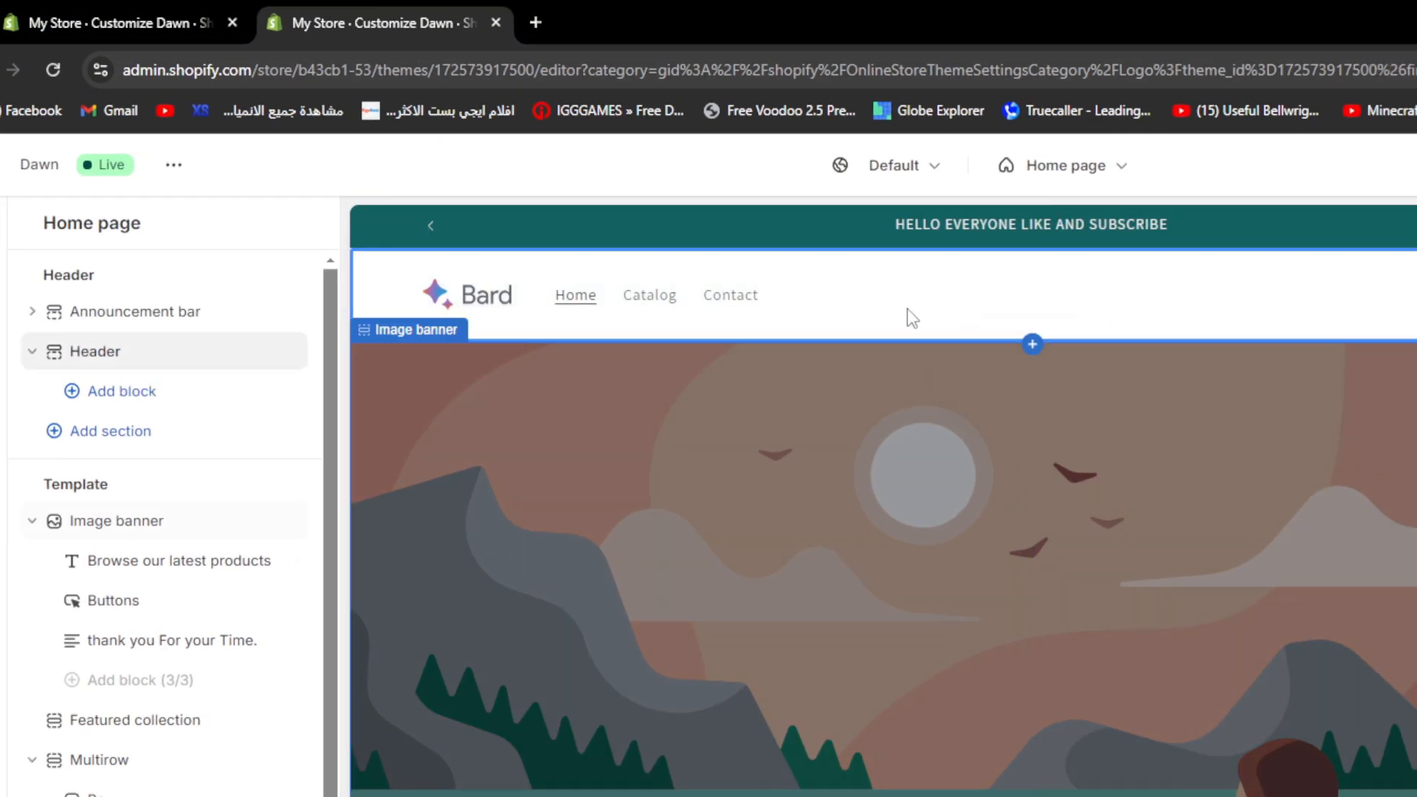
pyautogui.scroll(-1, 1318, 321)
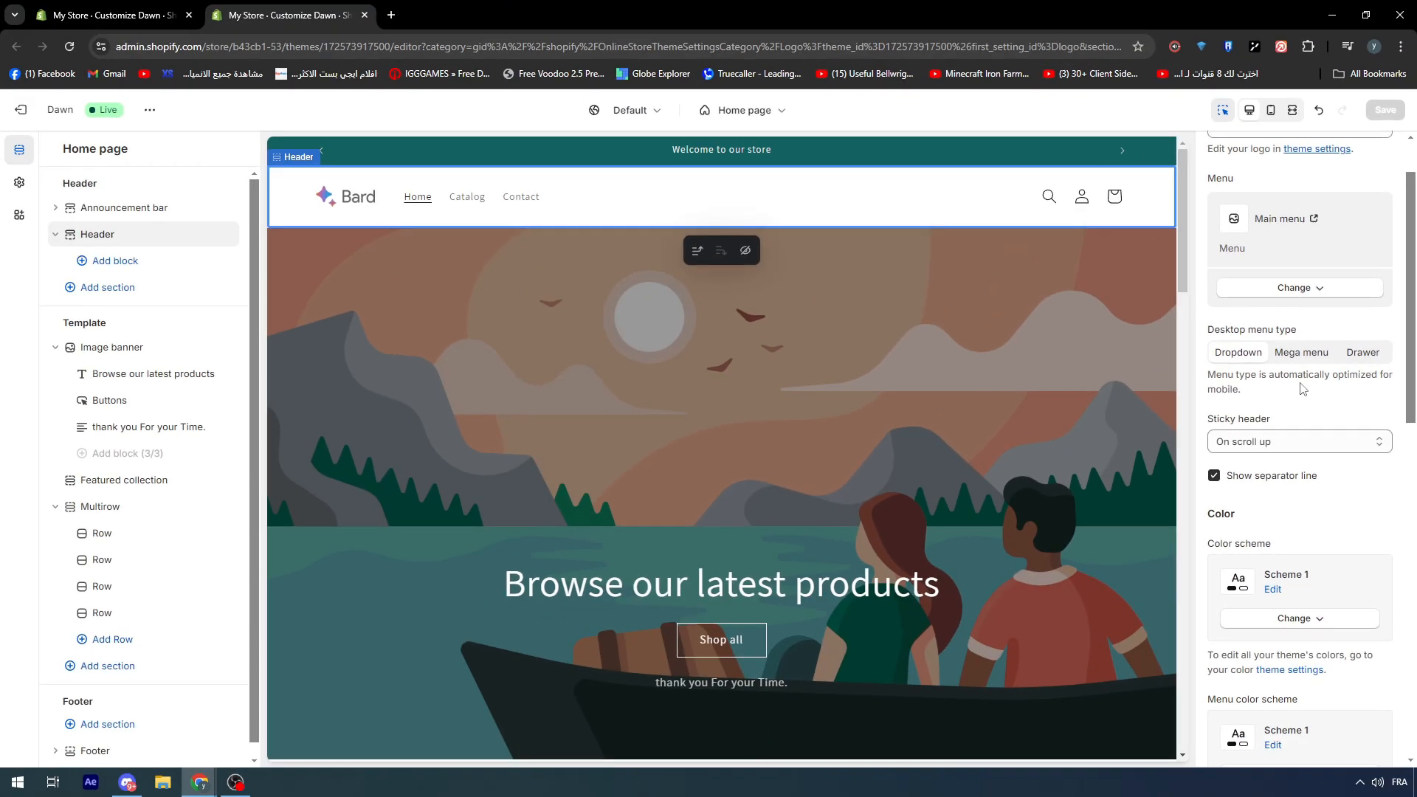
pyautogui.scroll(1, 1273, 371)
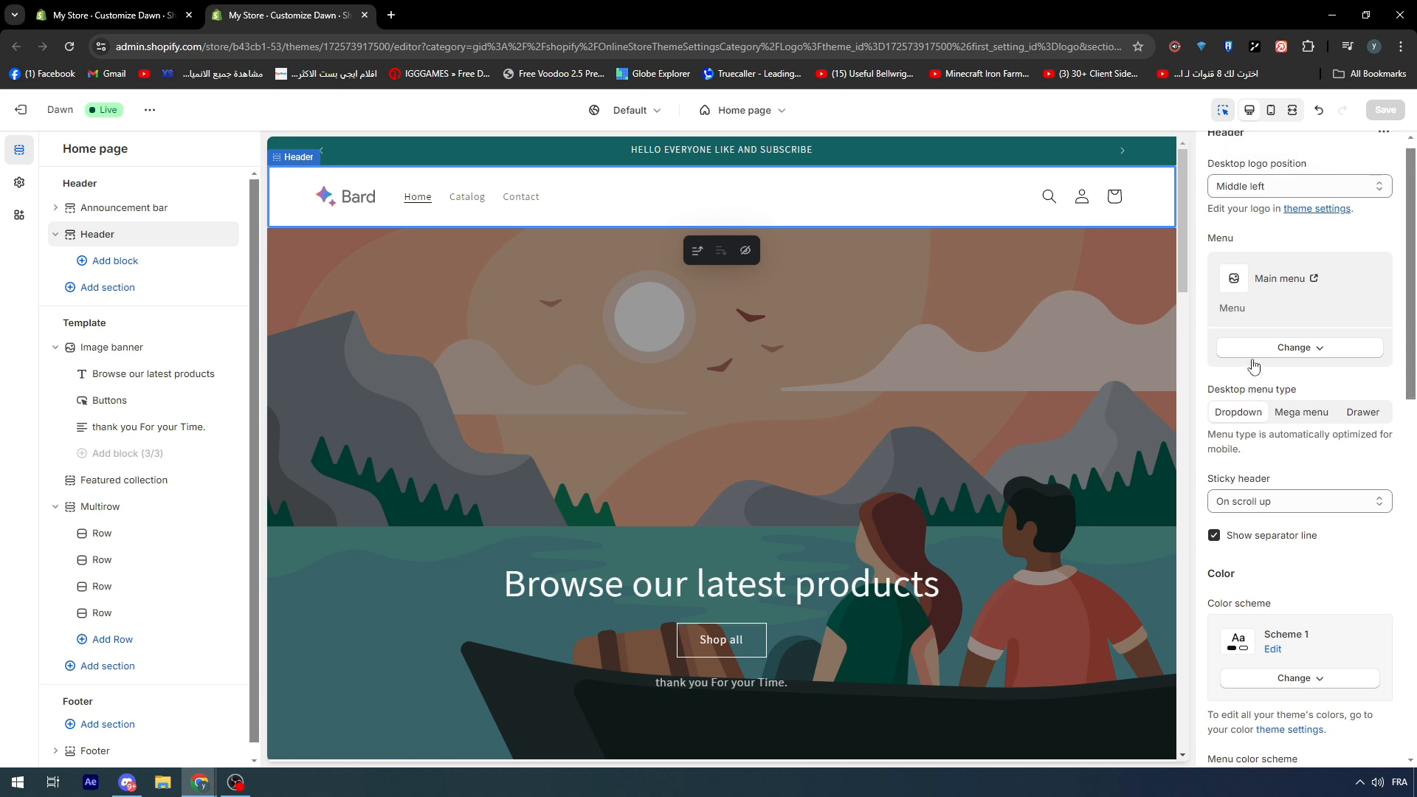
# - Try the Mega menu and Drawer desktop menu types, open the drawer menu in the preview, and return to Dropdown
pyautogui.click(1302, 428)
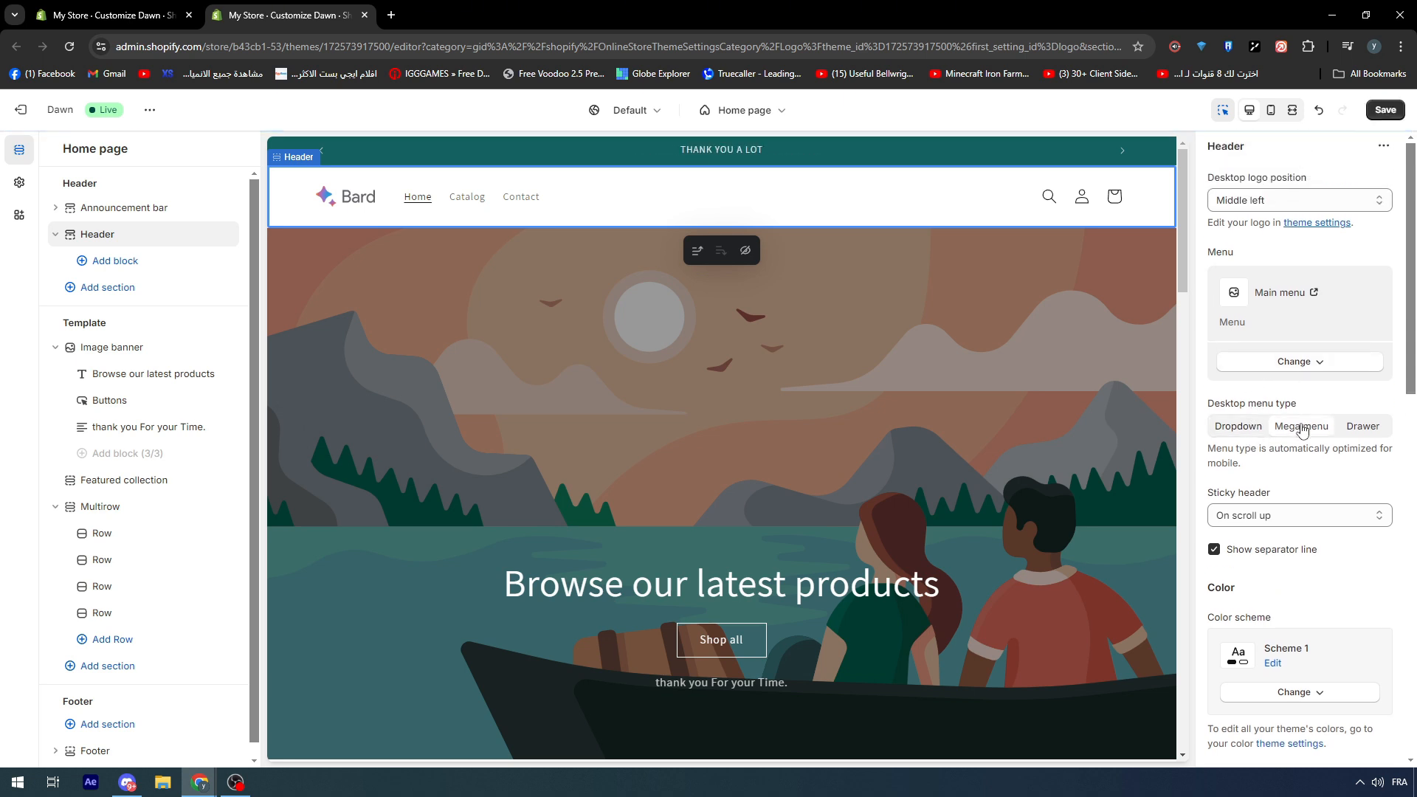
pyautogui.click(1377, 435)
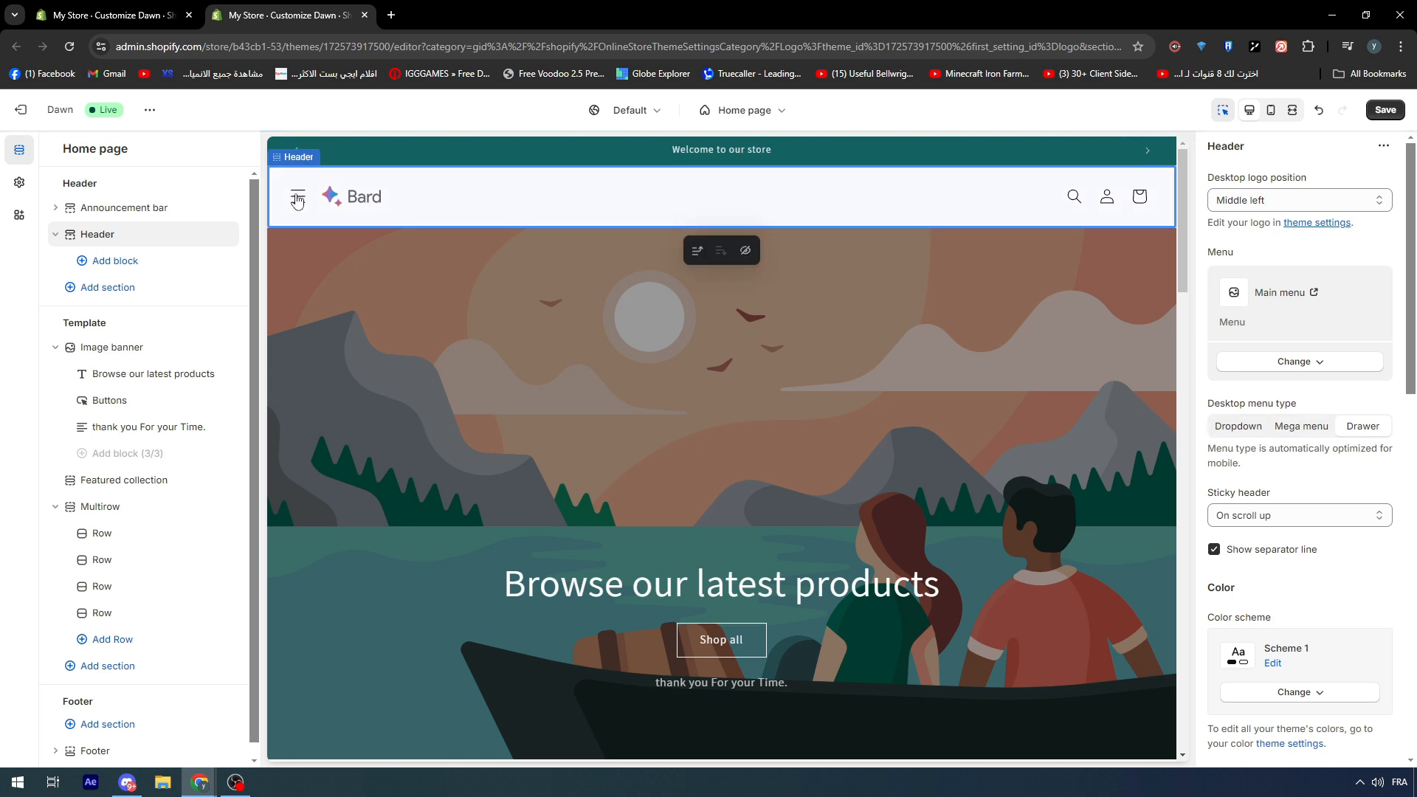
pyautogui.click(299, 203)
pyautogui.click(299, 203)
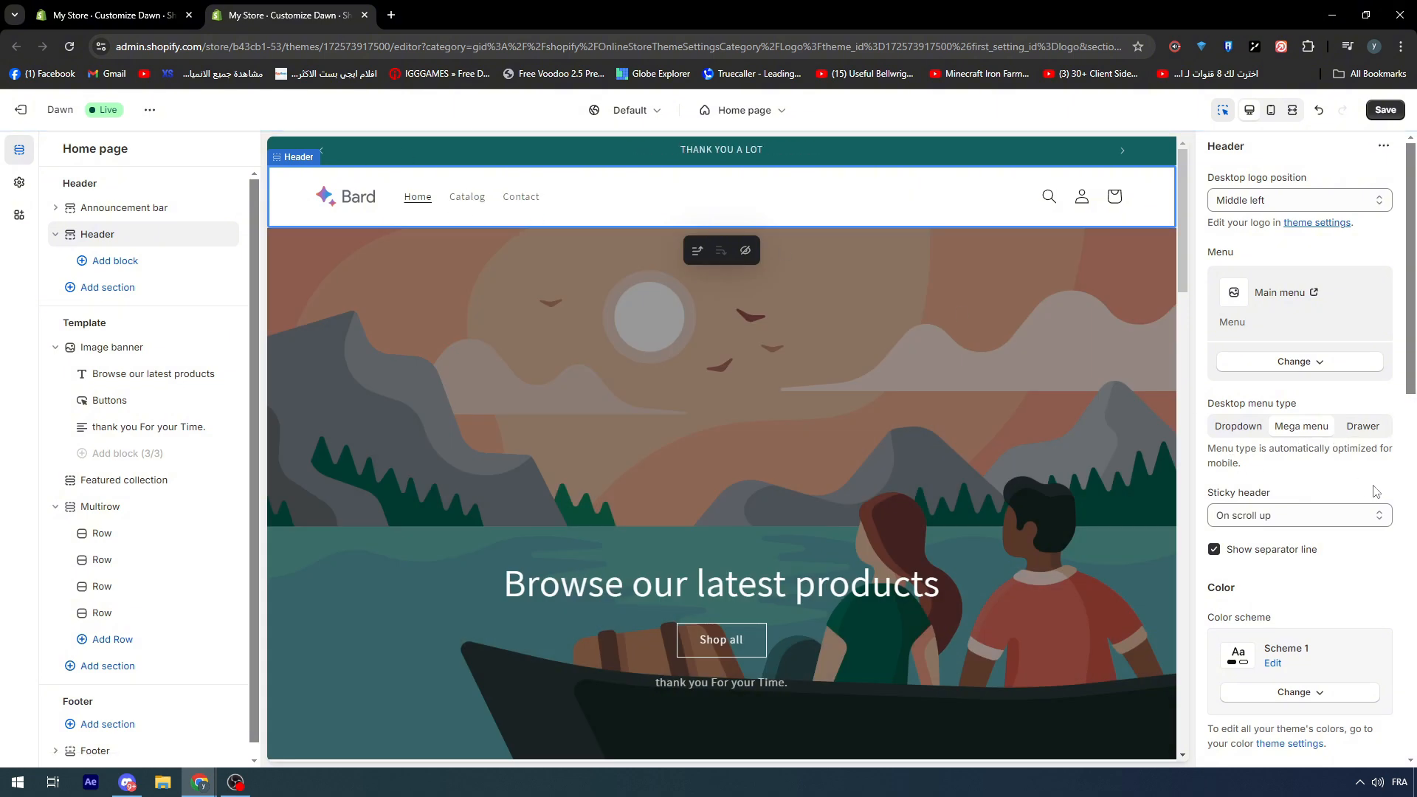
pyautogui.click(1222, 427)
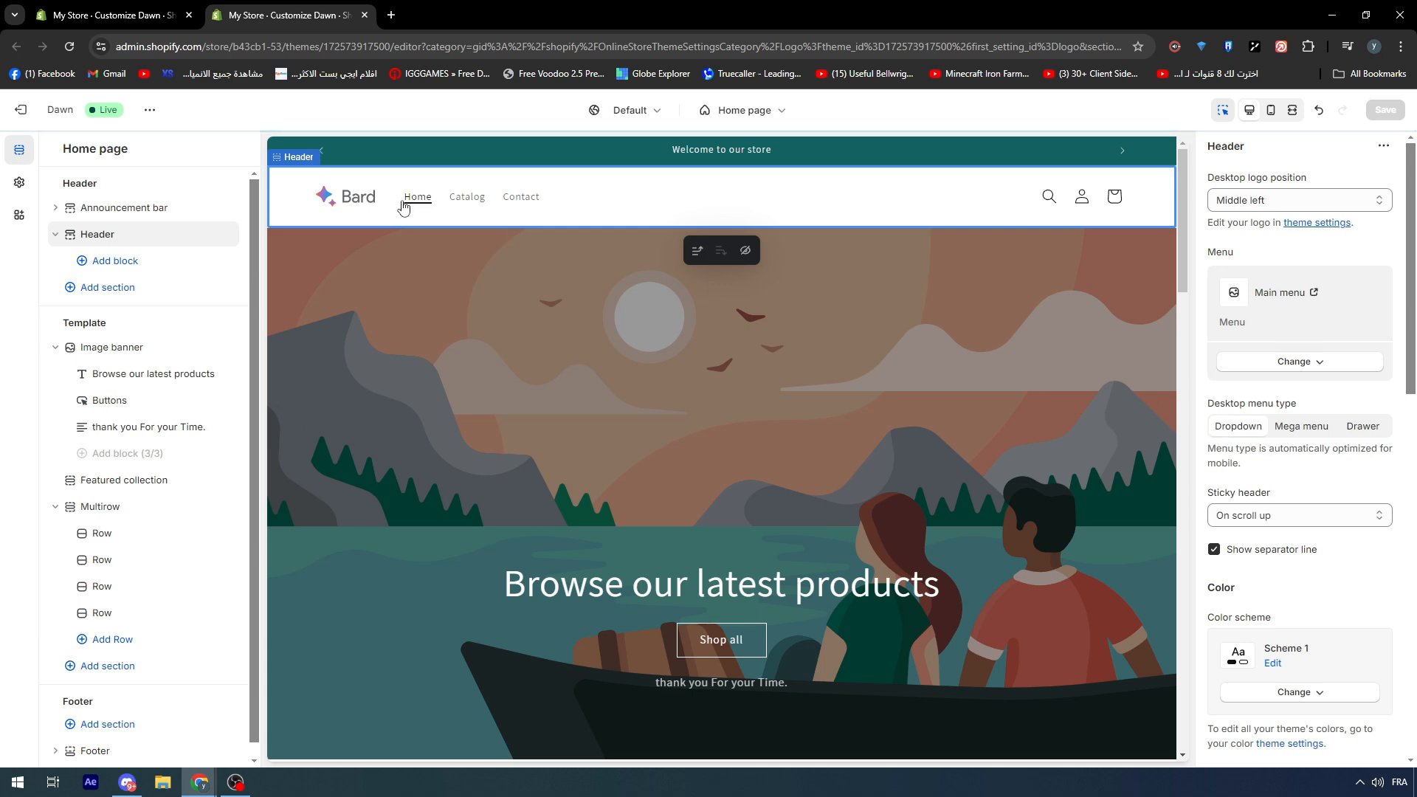
# - Examine how the header behaves while scrolling the preview down and up with Sticky header on On scroll up
pyautogui.scroll(-3, 1322, 369)
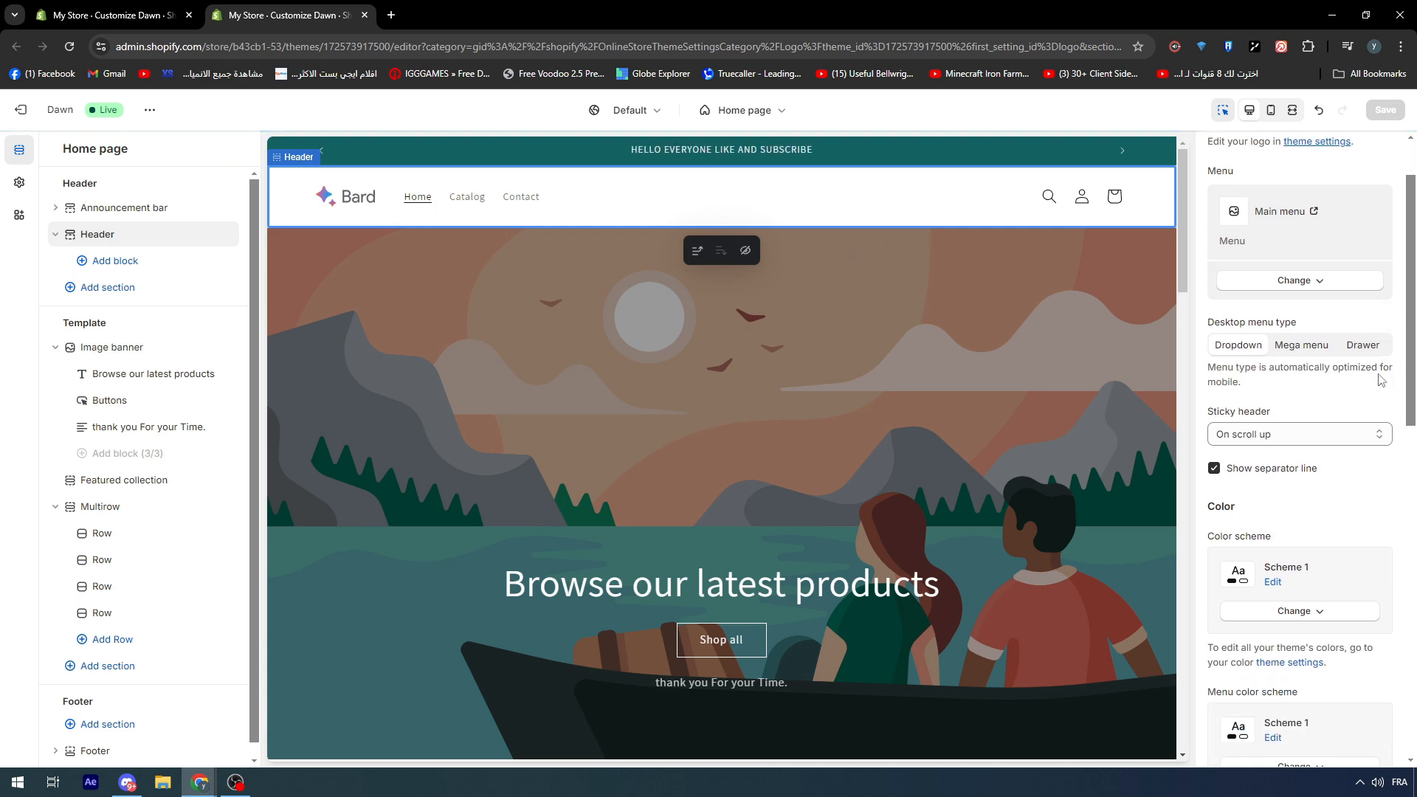
pyautogui.scroll(1, 1346, 364)
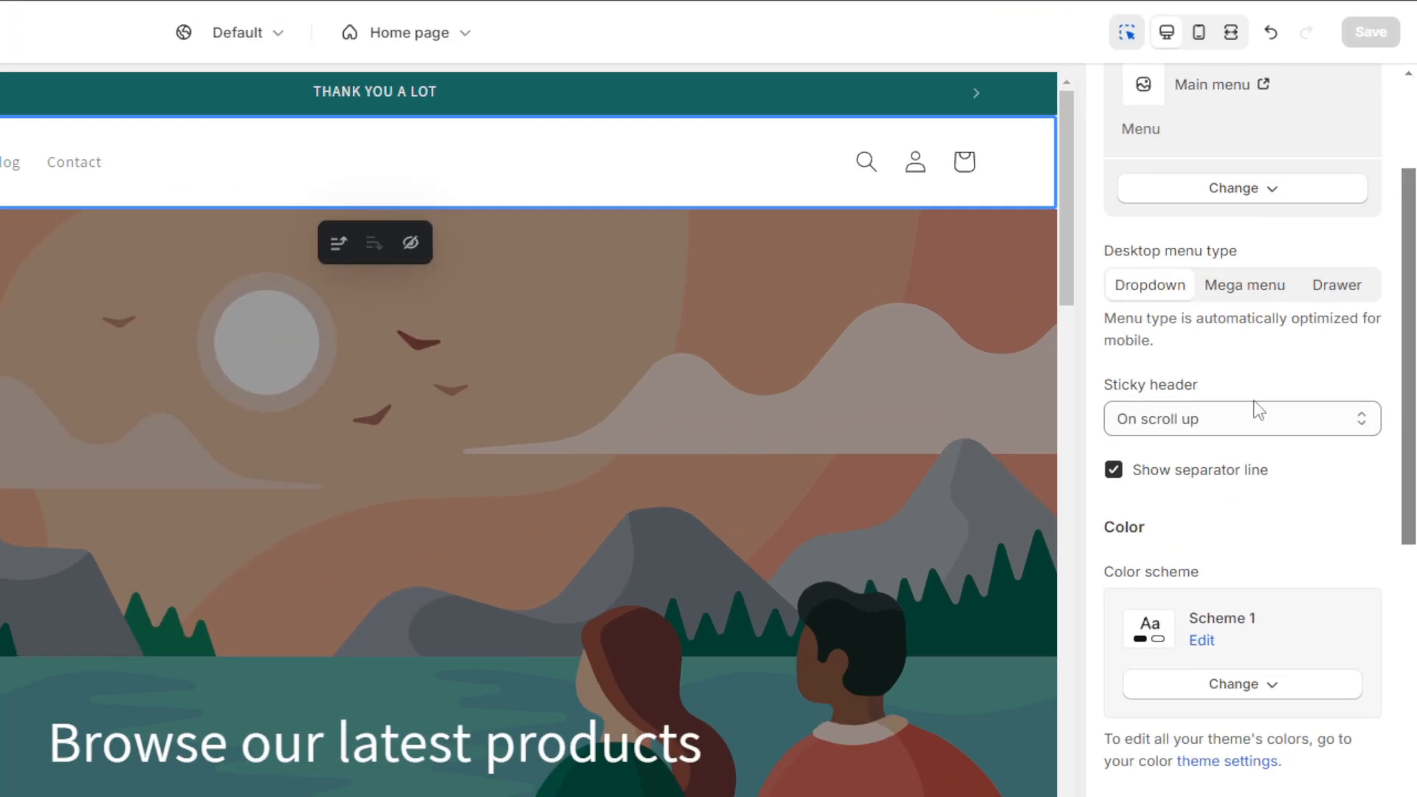
pyautogui.scroll(-5, 554, 246)
pyautogui.scroll(5, 554, 244)
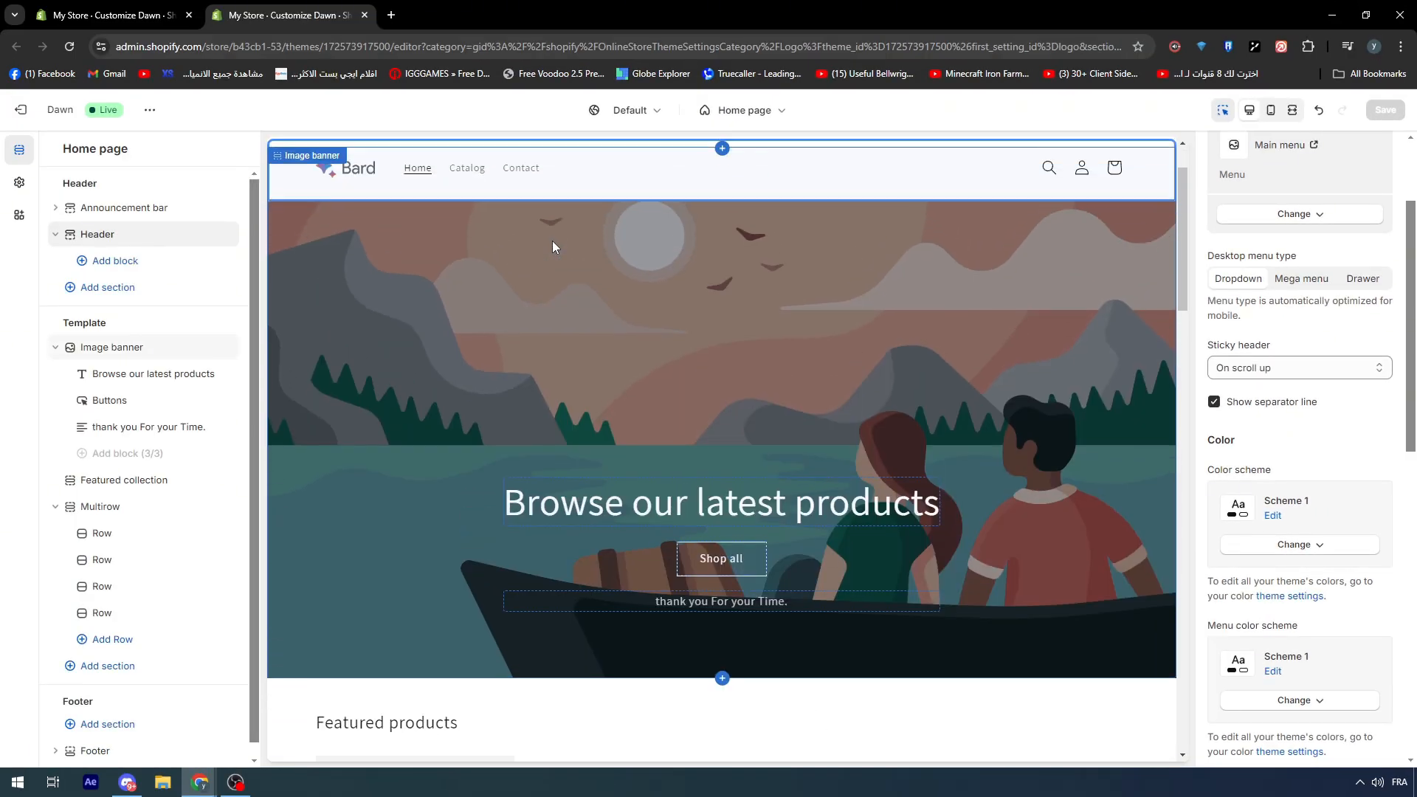
pyautogui.scroll(-7, 503, 192)
pyautogui.scroll(-3, 505, 207)
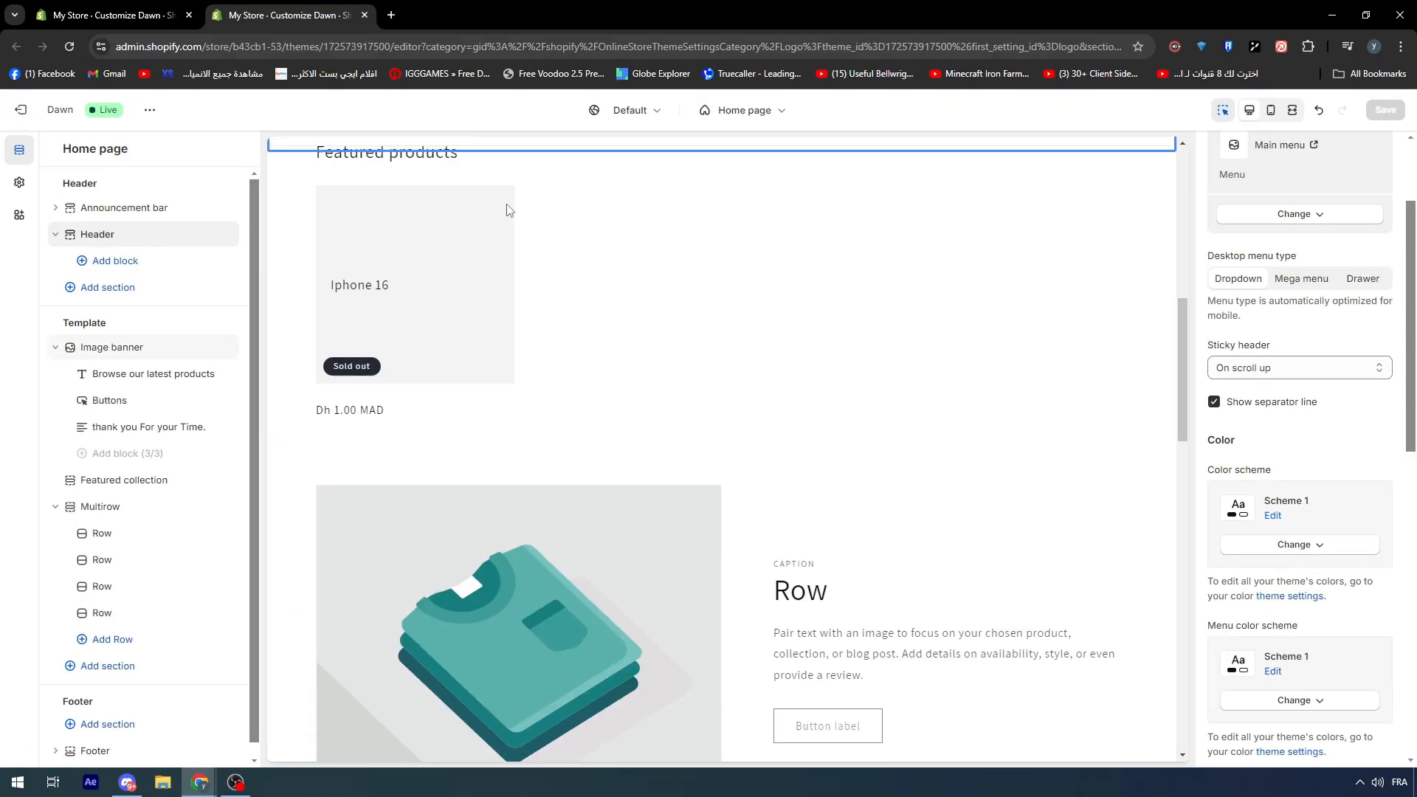
pyautogui.scroll(6, 508, 211)
pyautogui.scroll(-1, 508, 211)
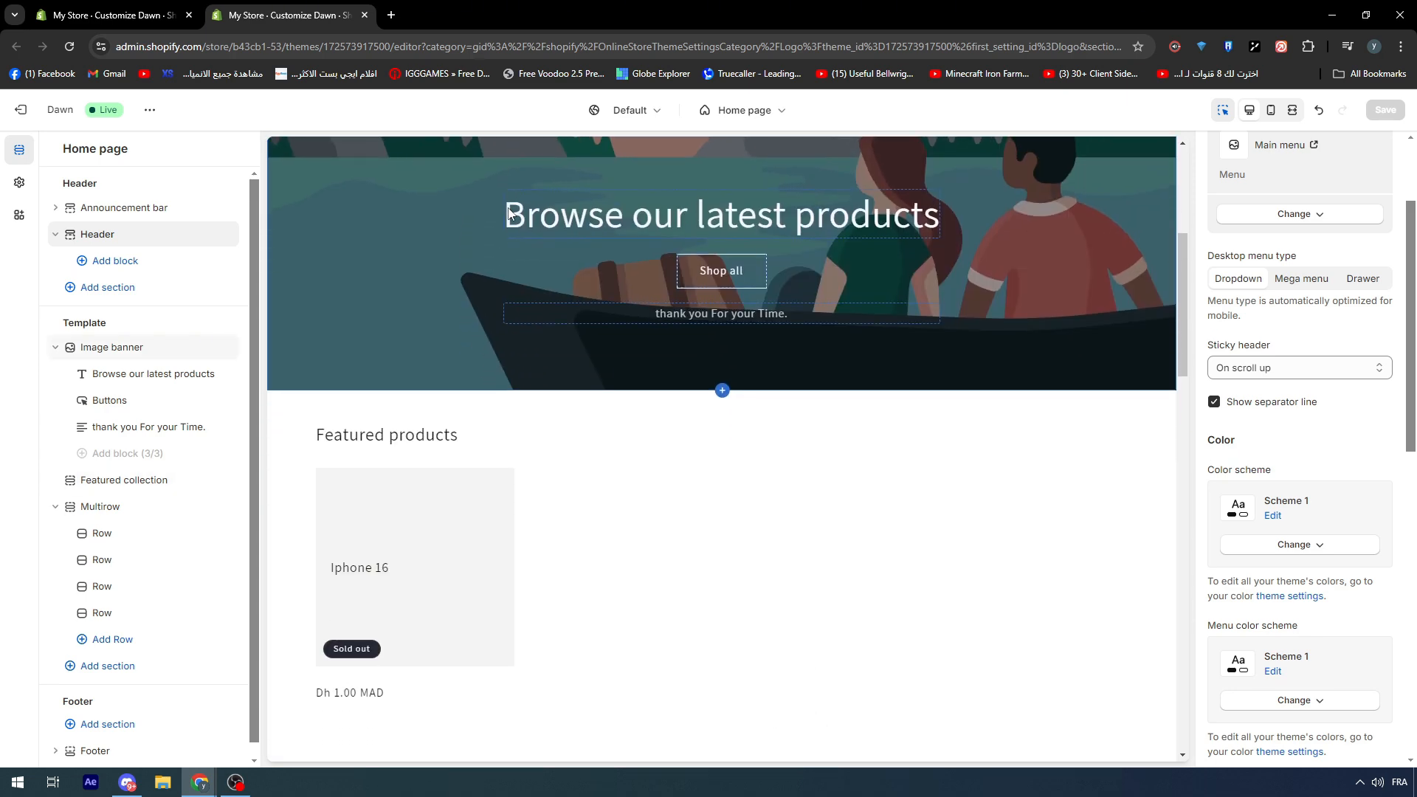
pyautogui.scroll(4, 508, 210)
pyautogui.scroll(2, 510, 213)
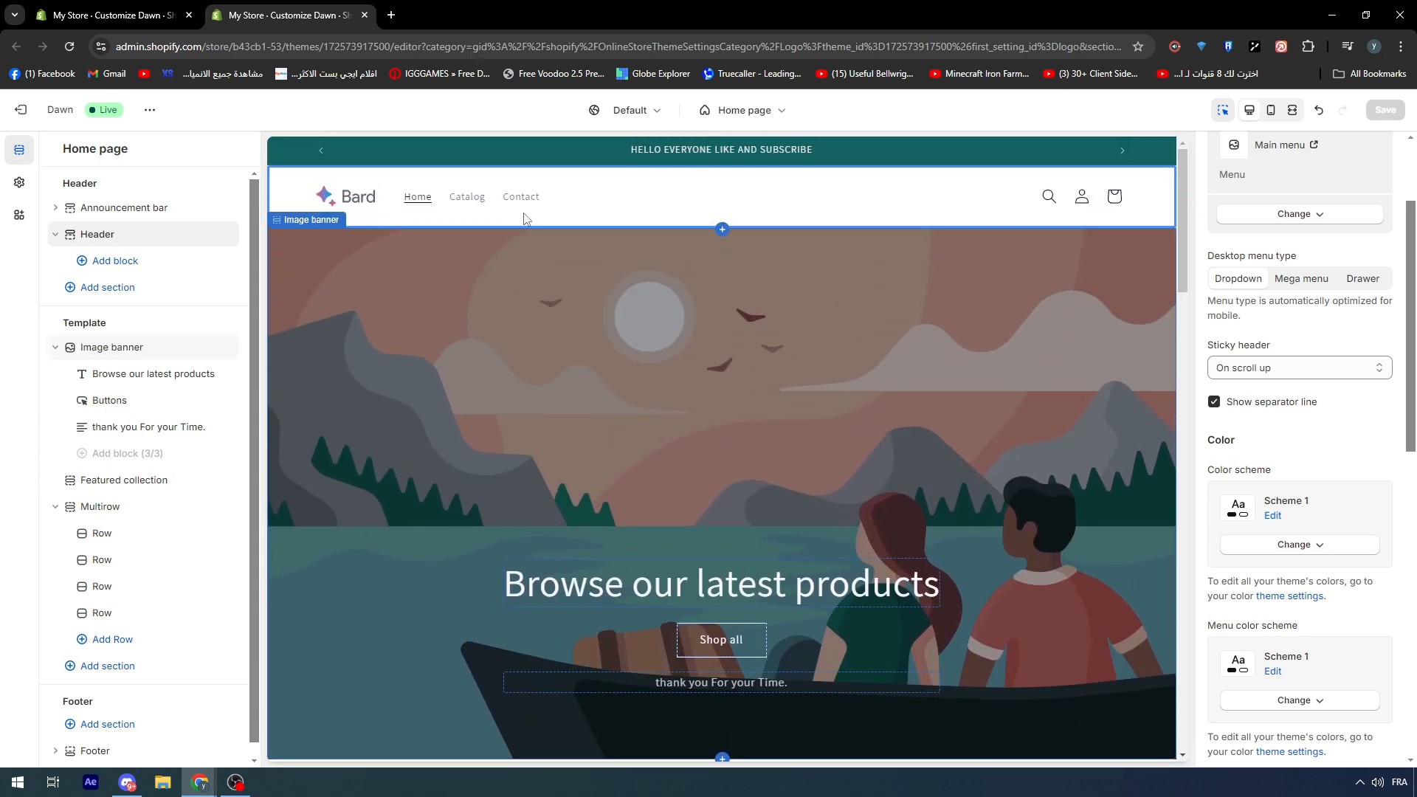
# - Try the None option for Sticky header and check the header while scrolling the preview
pyautogui.click(1271, 370)
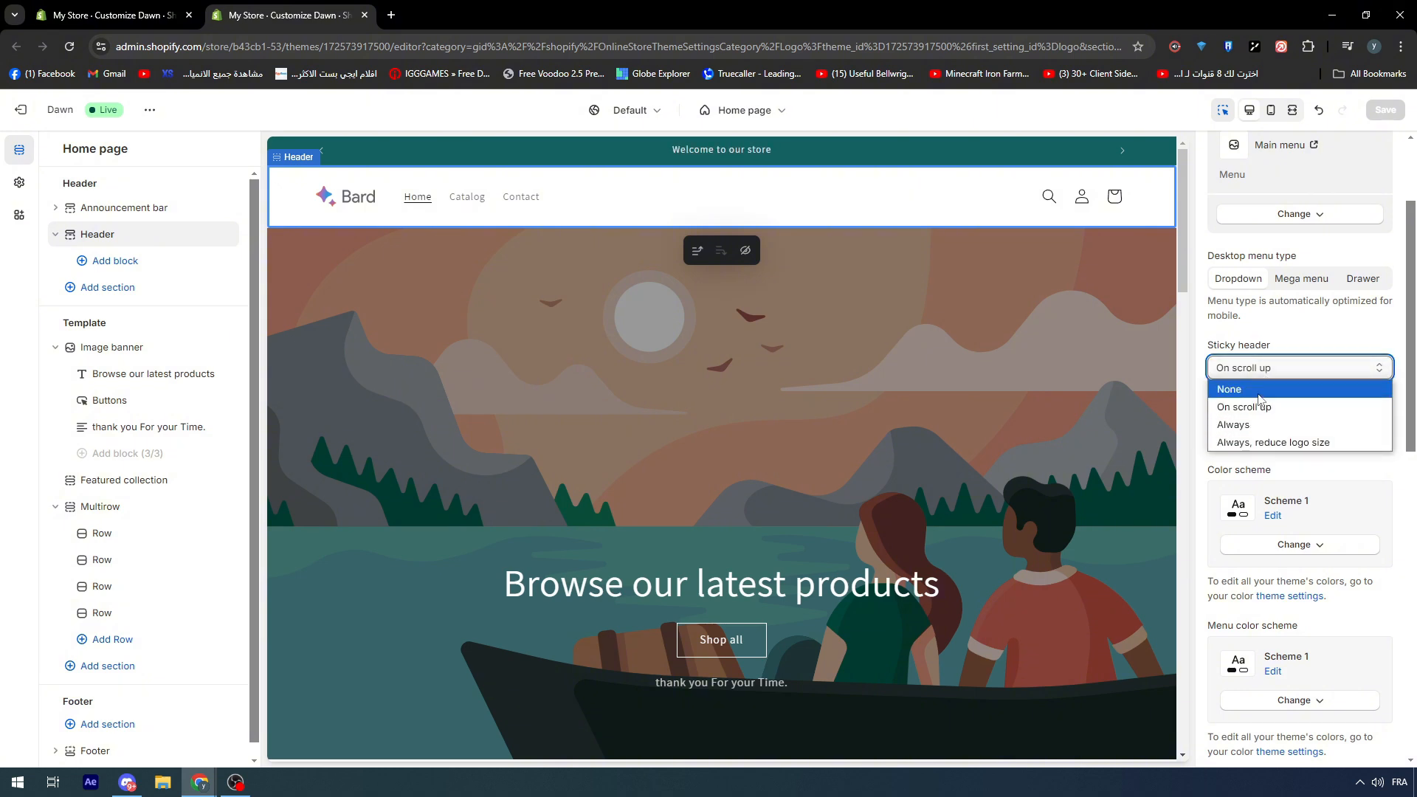
pyautogui.click(1230, 389)
pyautogui.scroll(-1, 927, 348)
pyautogui.scroll(1, 927, 348)
pyautogui.scroll(-5, 928, 347)
pyautogui.scroll(5, 927, 347)
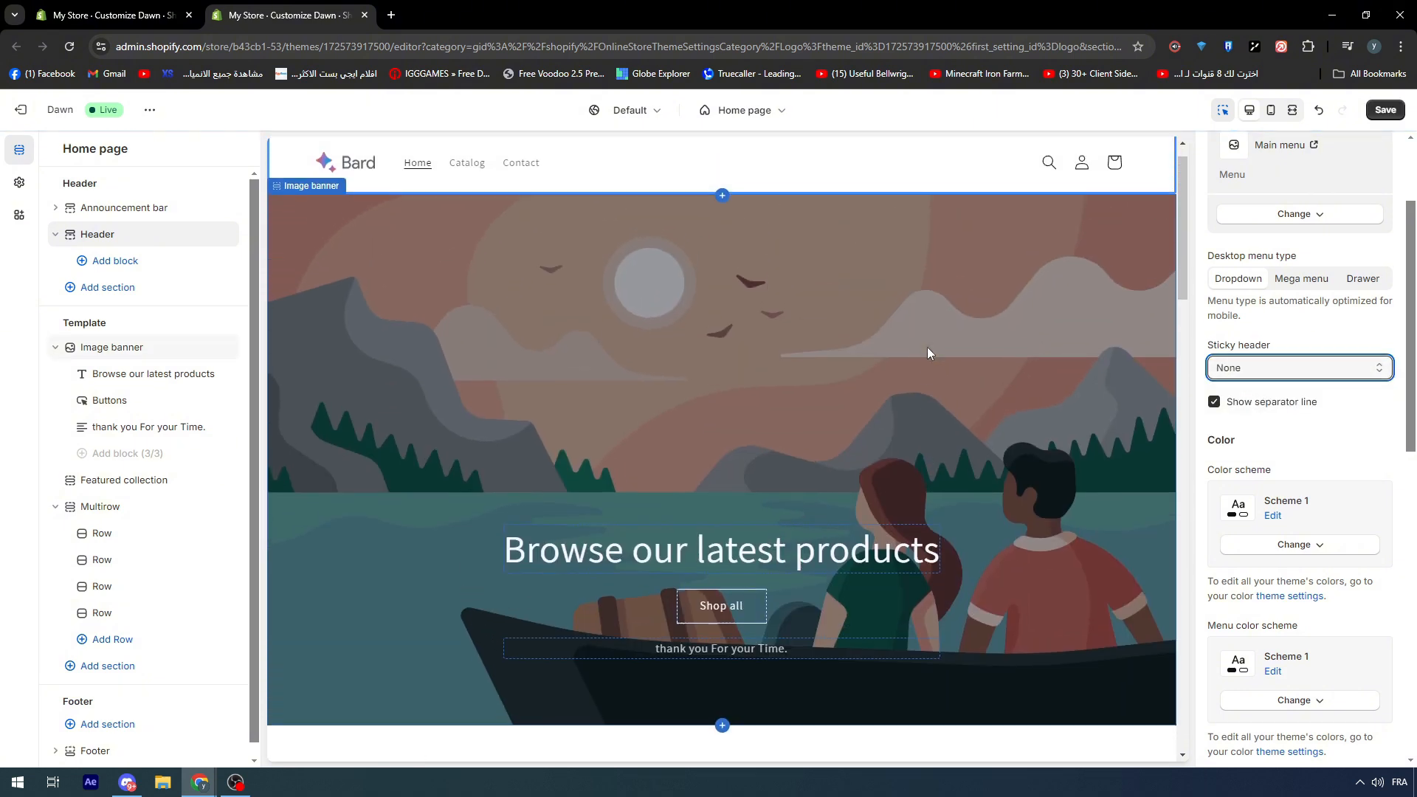
pyautogui.scroll(-4, 927, 347)
pyautogui.scroll(2, 928, 347)
# - Switch Sticky header back to On scroll up and check the header further down the preview
pyautogui.click(1271, 367)
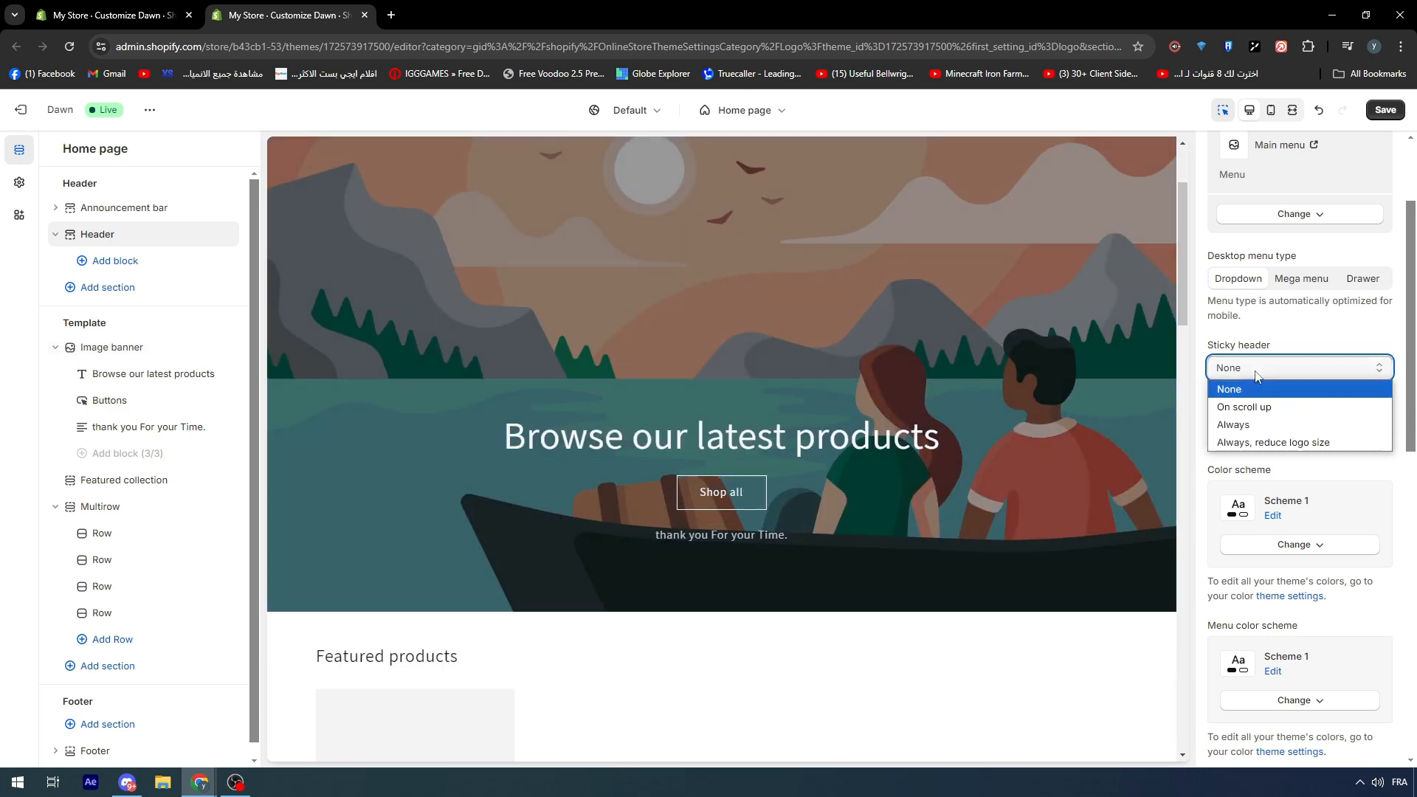
pyautogui.click(1292, 408)
pyautogui.scroll(-8, 920, 268)
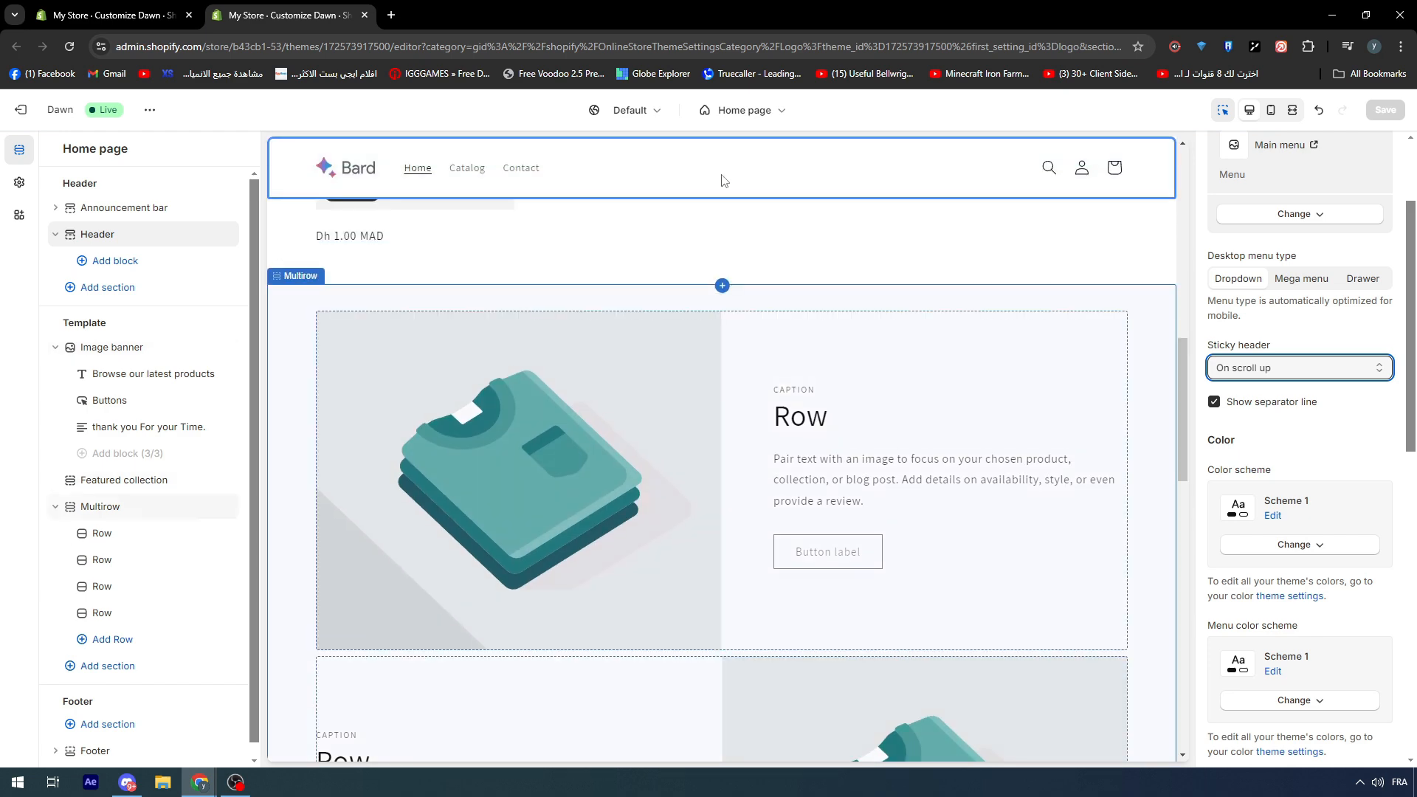
pyautogui.scroll(1, 886, 332)
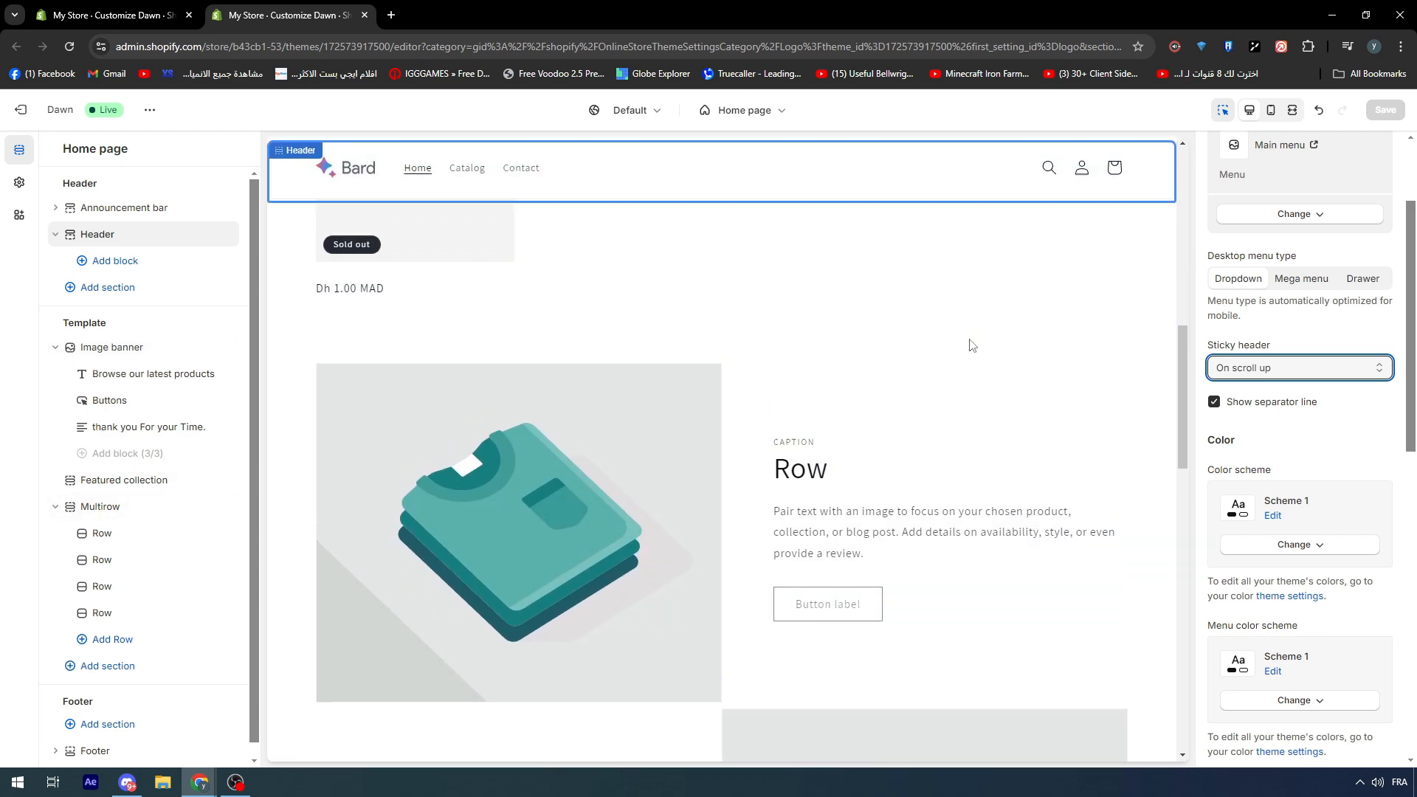
# - Set Sticky header to Always and check the header while scrolling through the whole home page preview
pyautogui.click(1300, 367)
pyautogui.click(1229, 421)
pyautogui.scroll(-5, 885, 303)
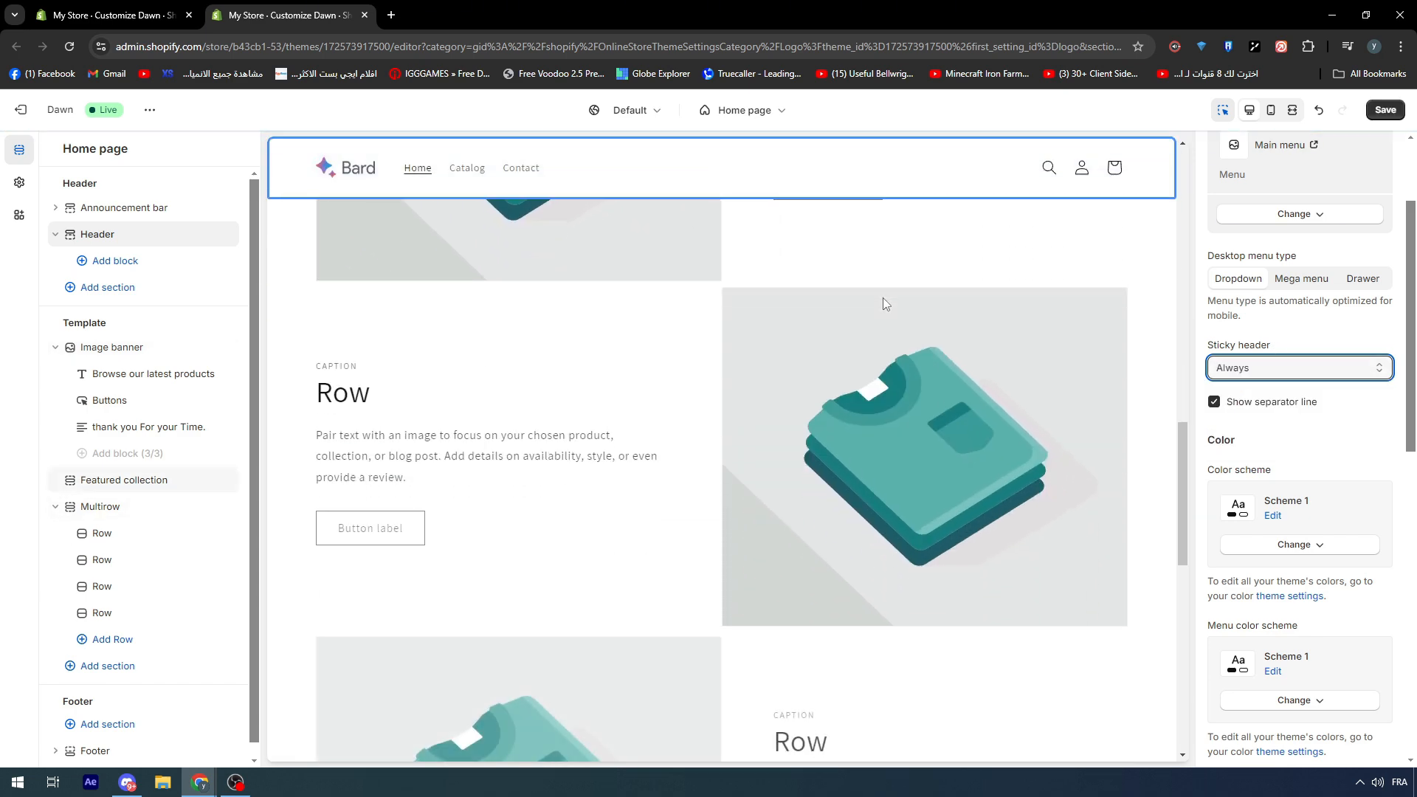
pyautogui.scroll(5, 883, 299)
pyautogui.scroll(-3, 886, 306)
pyautogui.scroll(8, 884, 305)
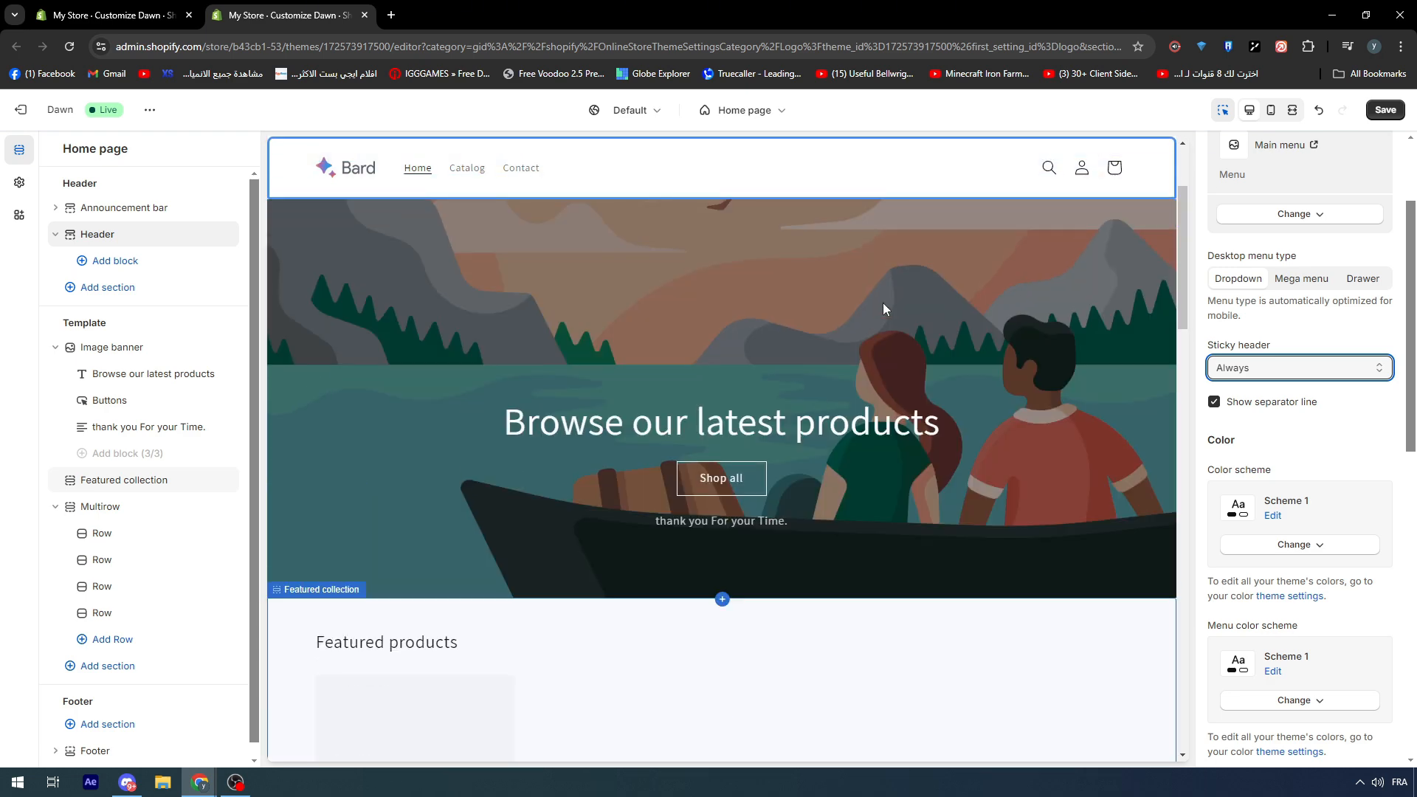
pyautogui.scroll(-4, 885, 306)
pyautogui.scroll(-8, 886, 309)
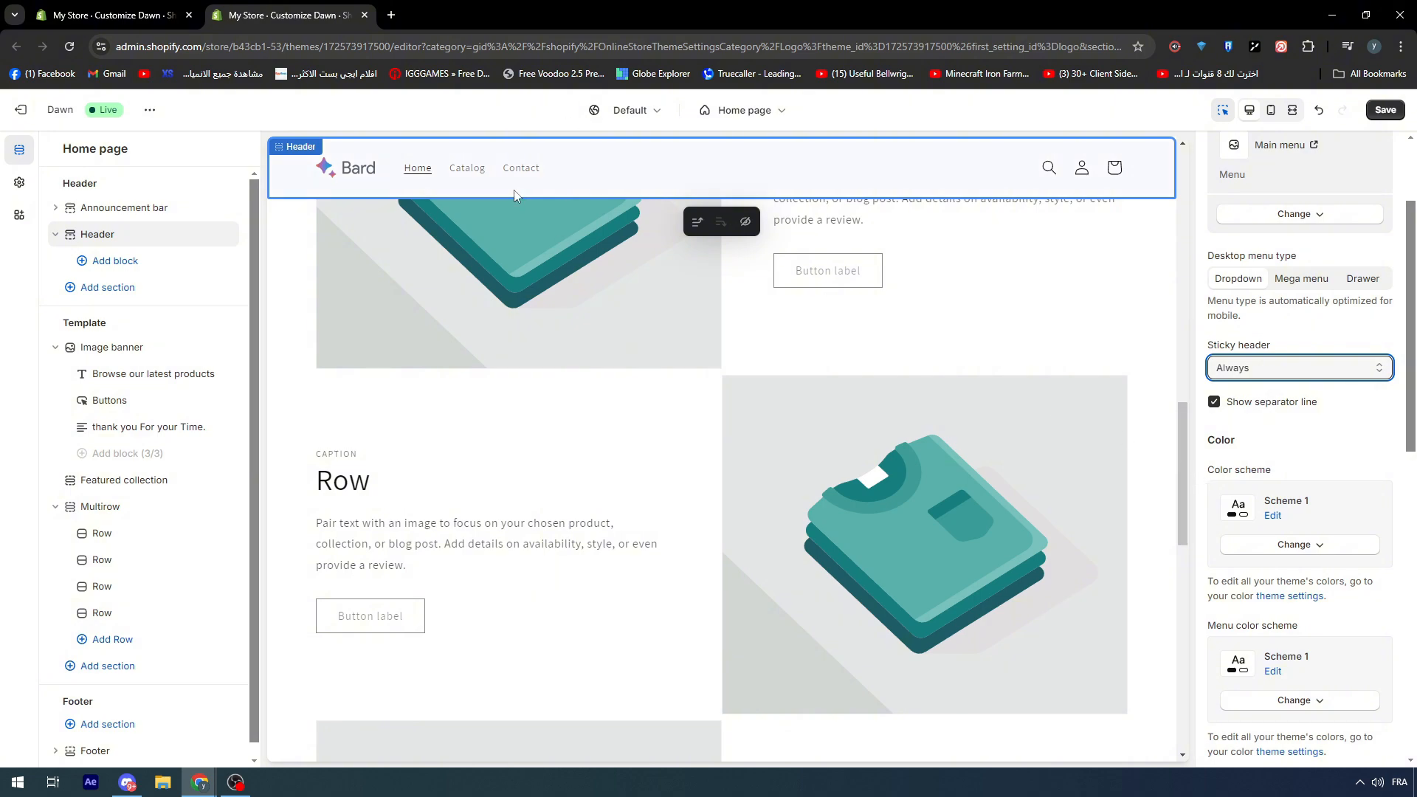
pyautogui.scroll(-2, 743, 335)
pyautogui.scroll(4, 742, 334)
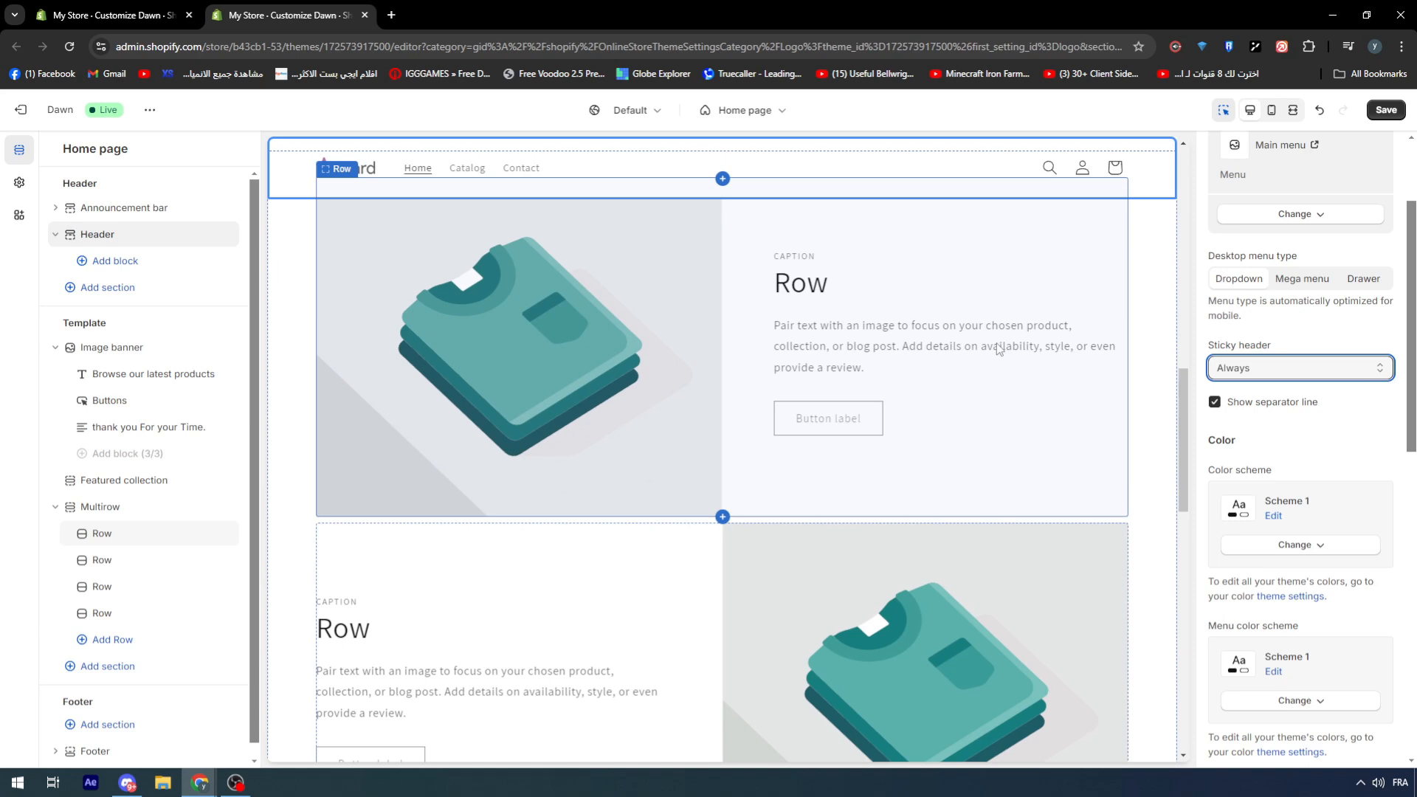
pyautogui.scroll(10, 998, 348)
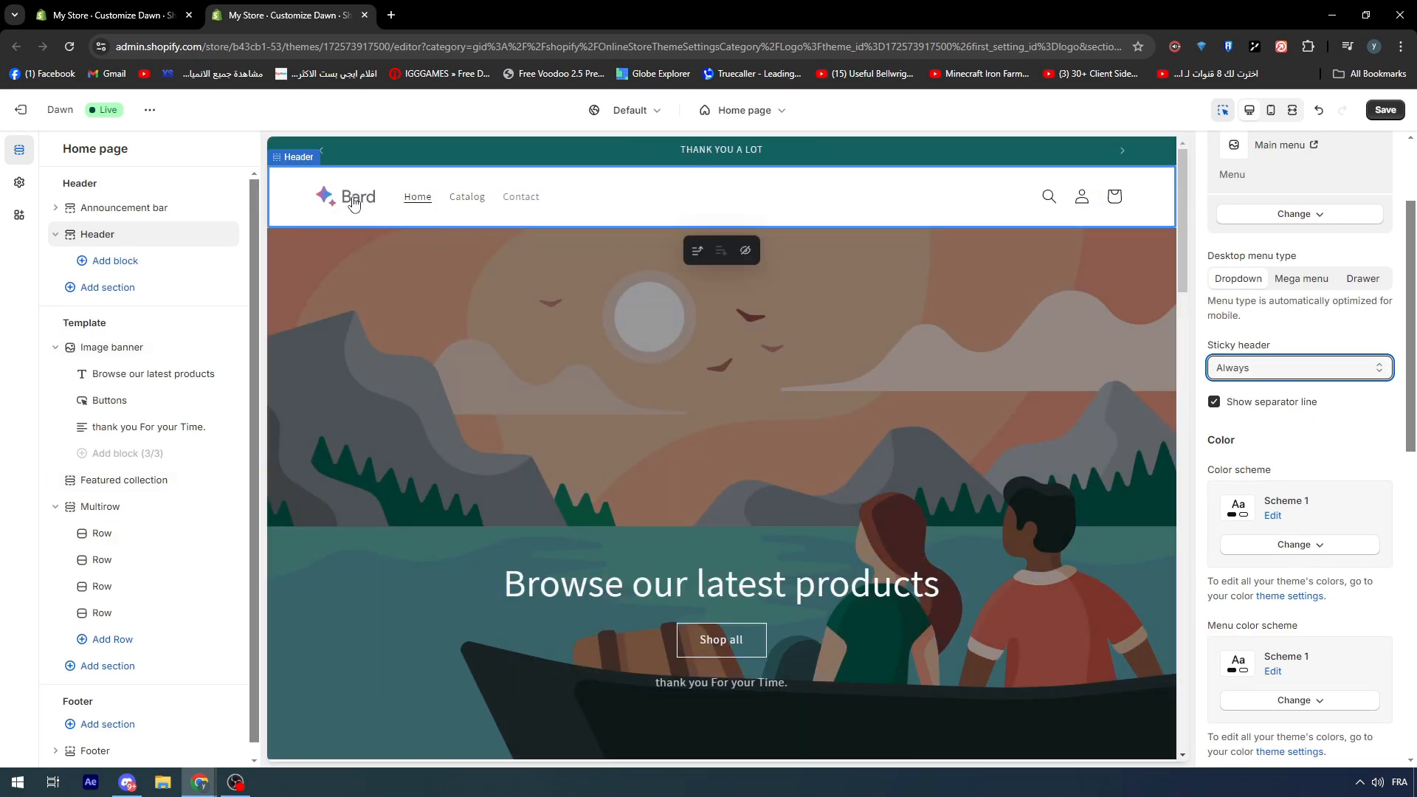
# - Hide the header's separator line and deactivate the preview inspector to check the header's lower edge over the page content
pyautogui.click(1272, 406)
pyautogui.scroll(-12, 766, 304)
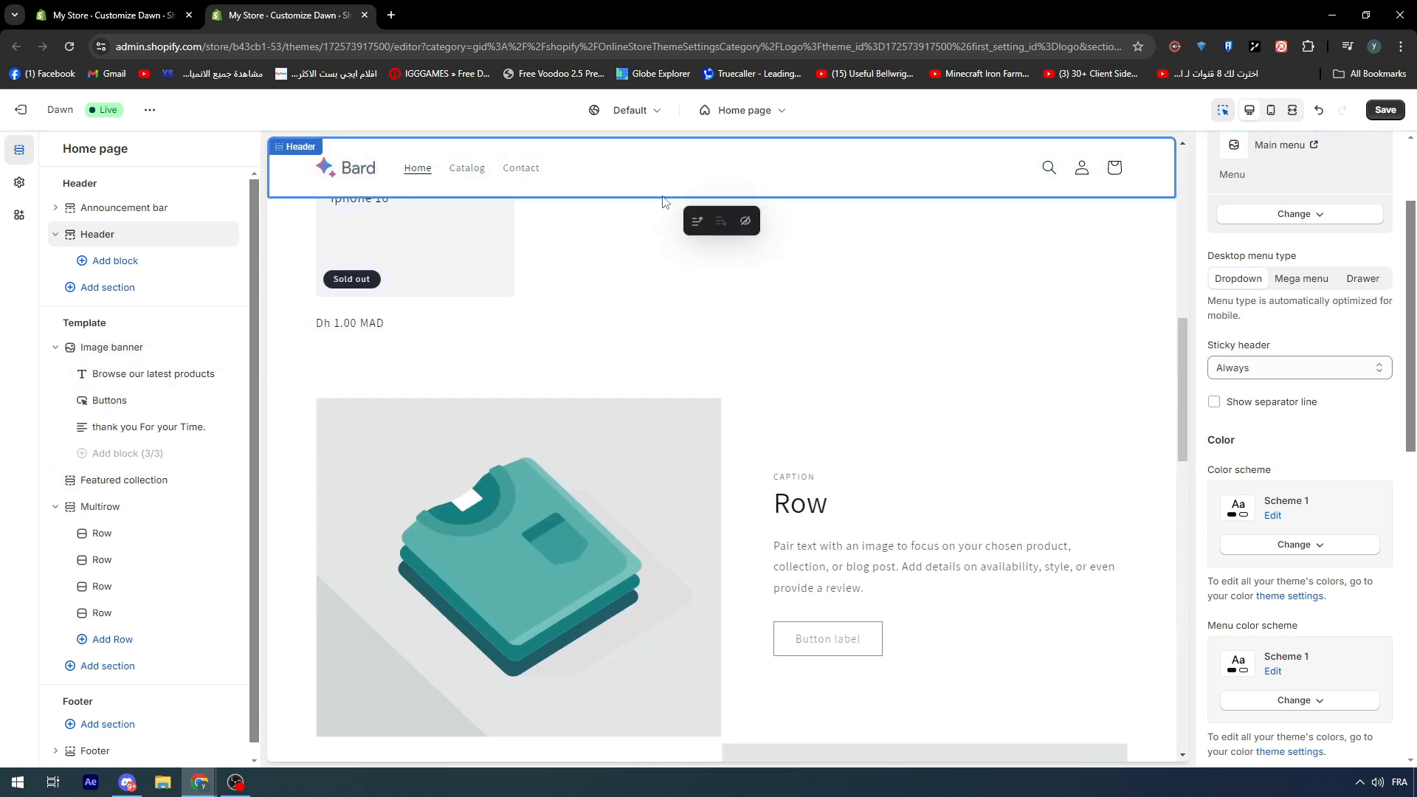
pyautogui.click(1223, 110)
pyautogui.scroll(-6, 1082, 265)
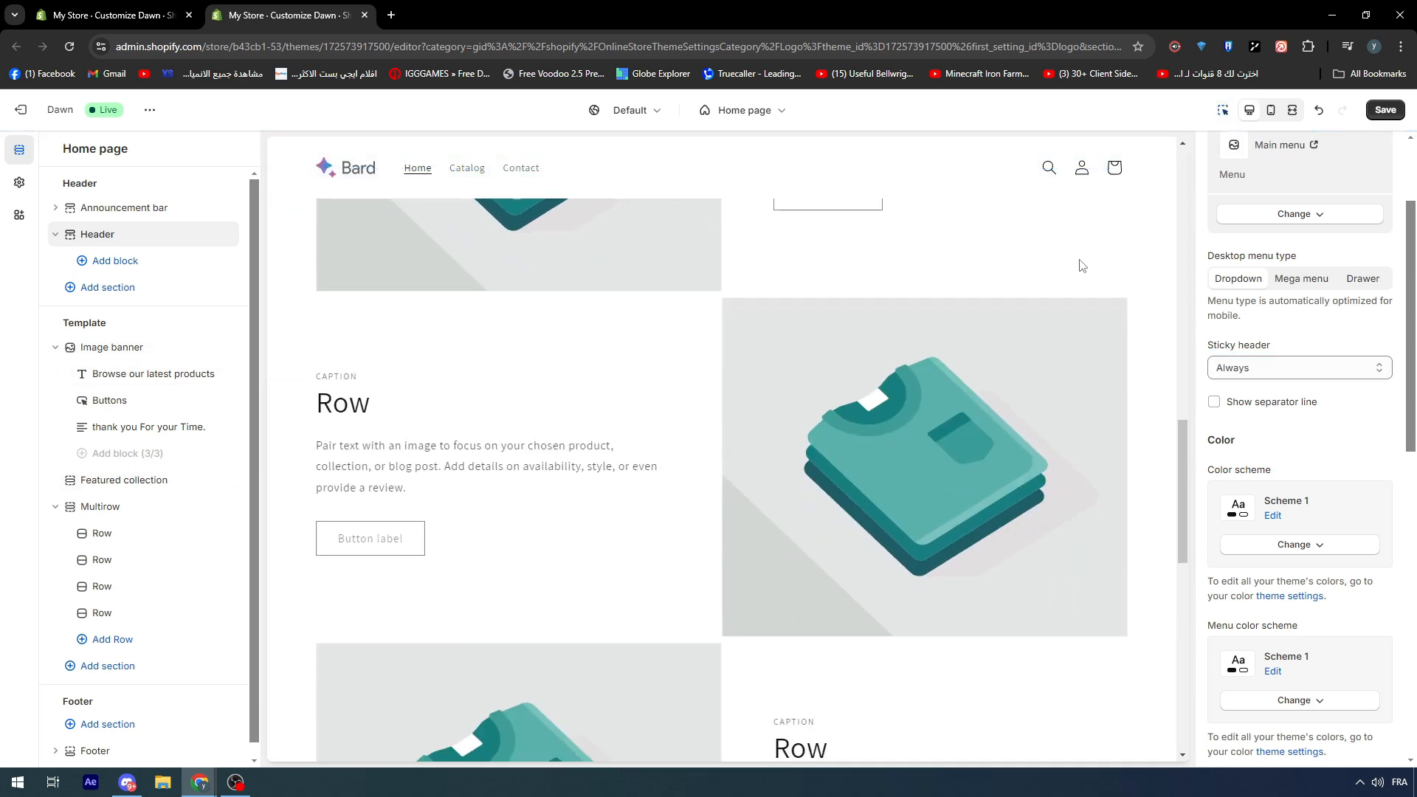
pyautogui.scroll(-4, 1082, 265)
# - Compare the header with and without its separator line in the preview, leaving Show separator line enabled
pyautogui.click(1215, 401)
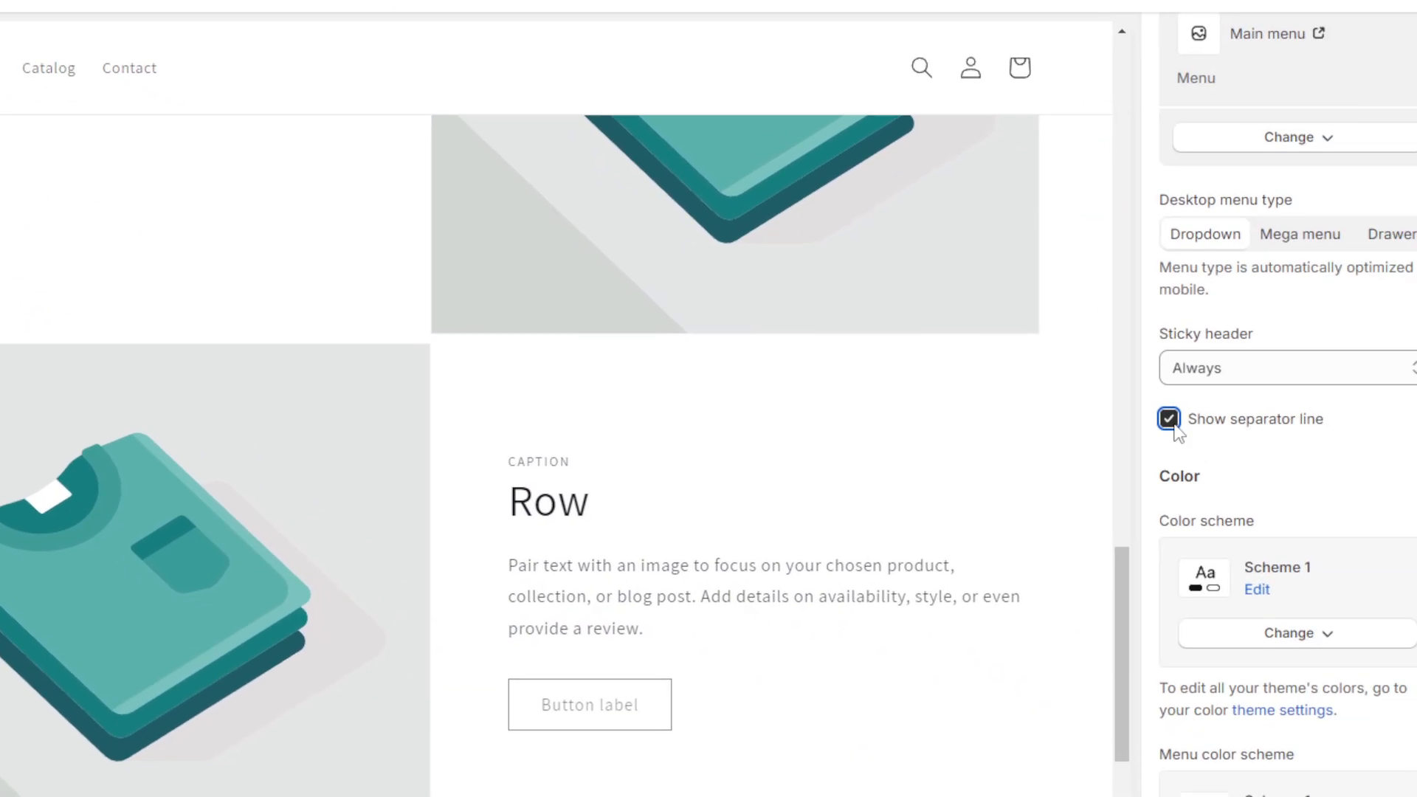
pyautogui.click(1375, 531)
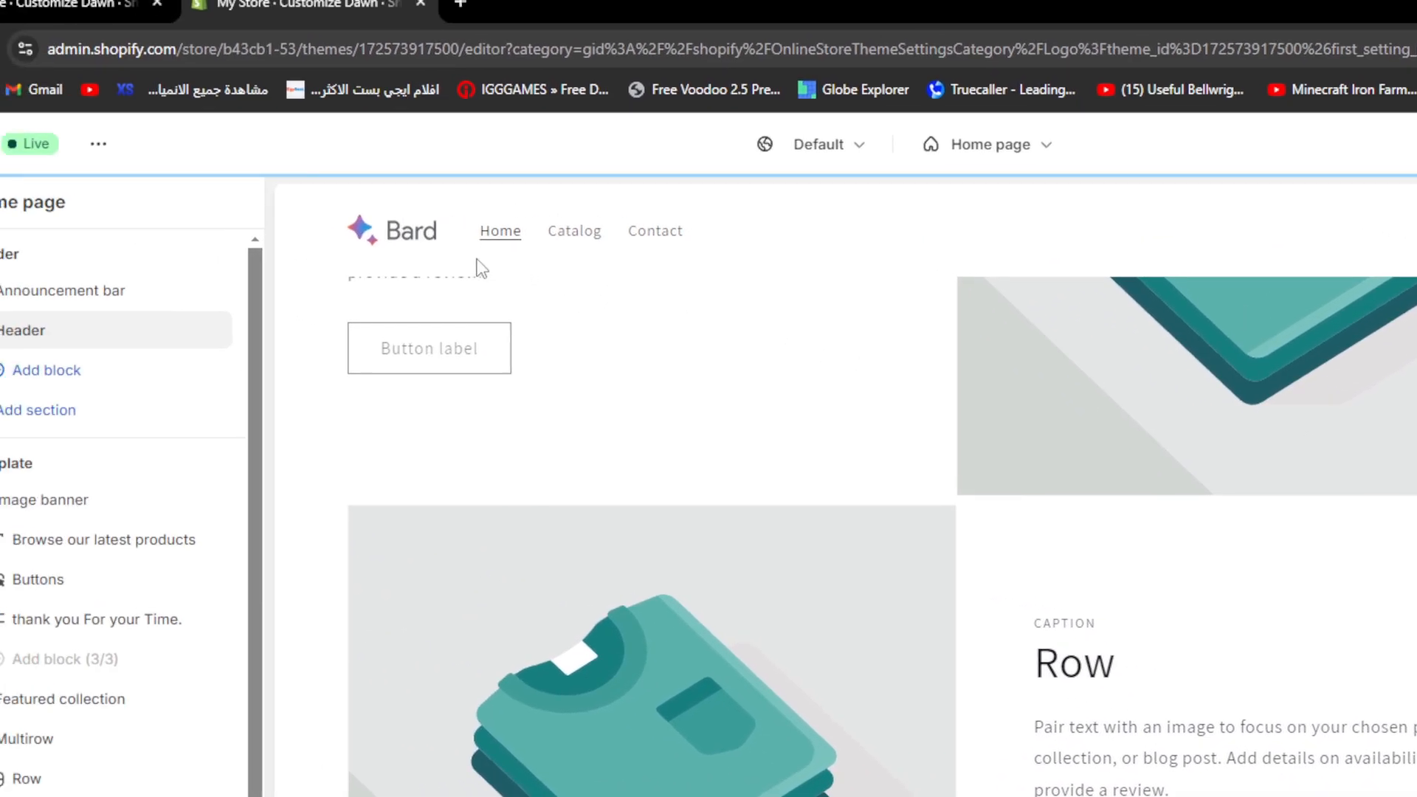
pyautogui.scroll(8, 798, 310)
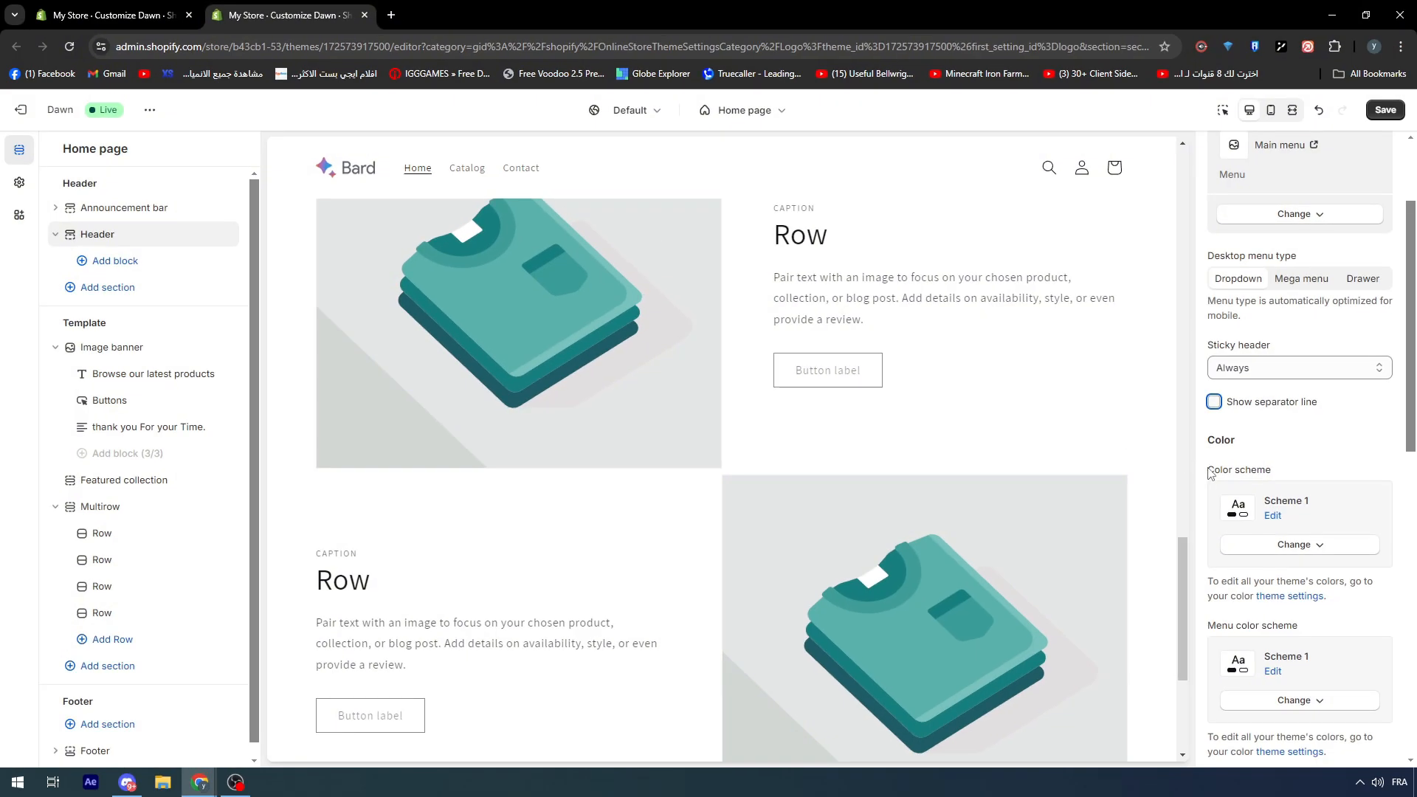
pyautogui.click(1214, 403)
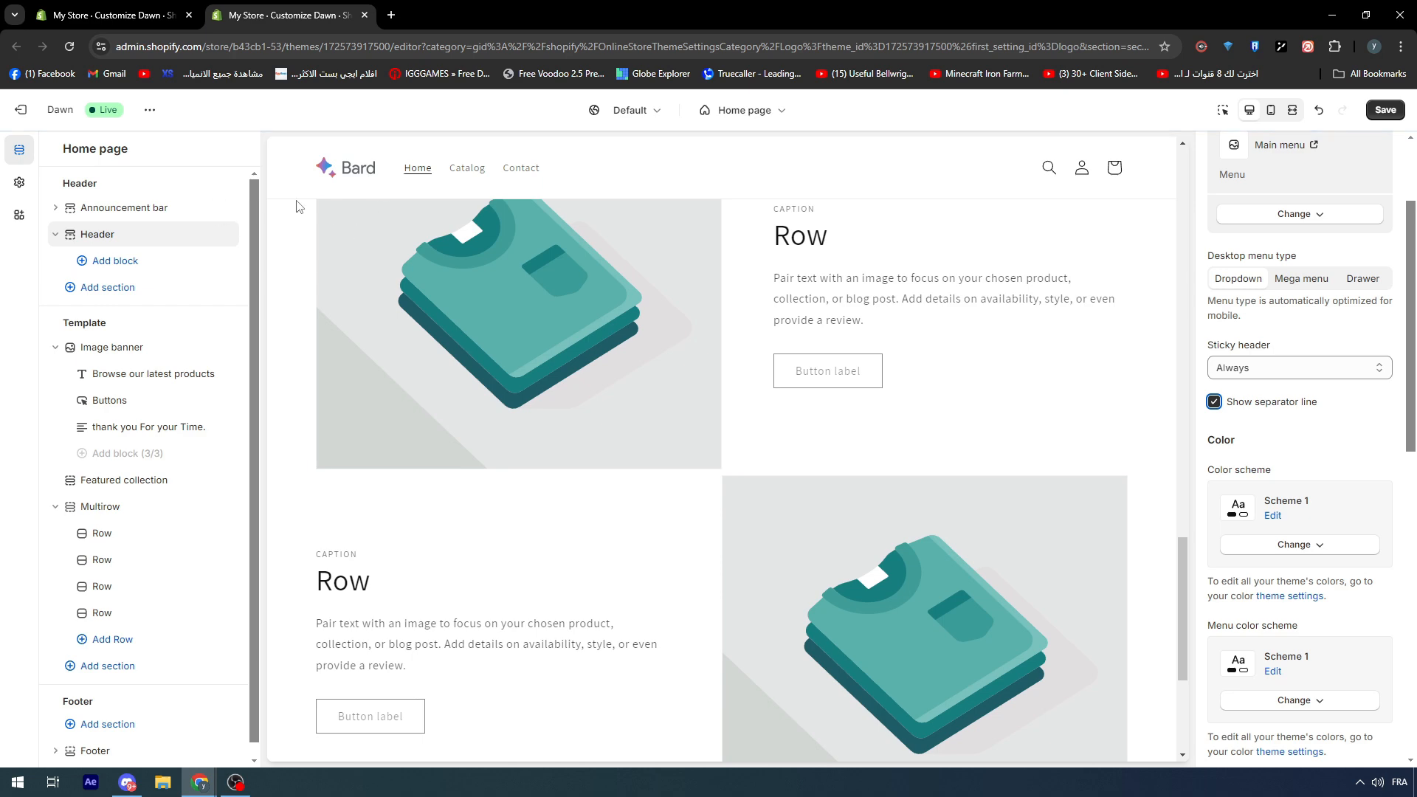
pyautogui.scroll(-5, 355, 209)
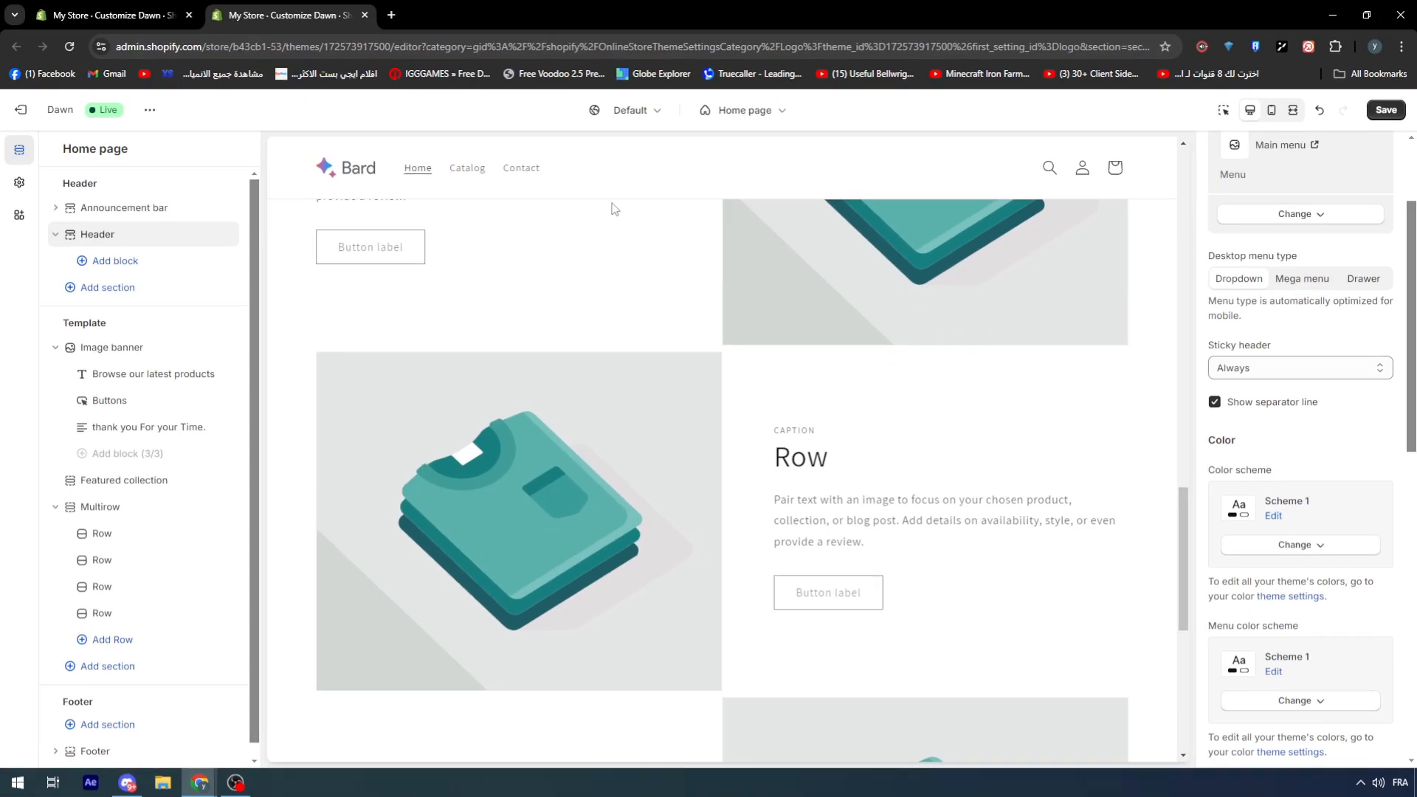
# - Apply Scheme 6 as the header's color scheme
pyautogui.scroll(-7, 612, 209)
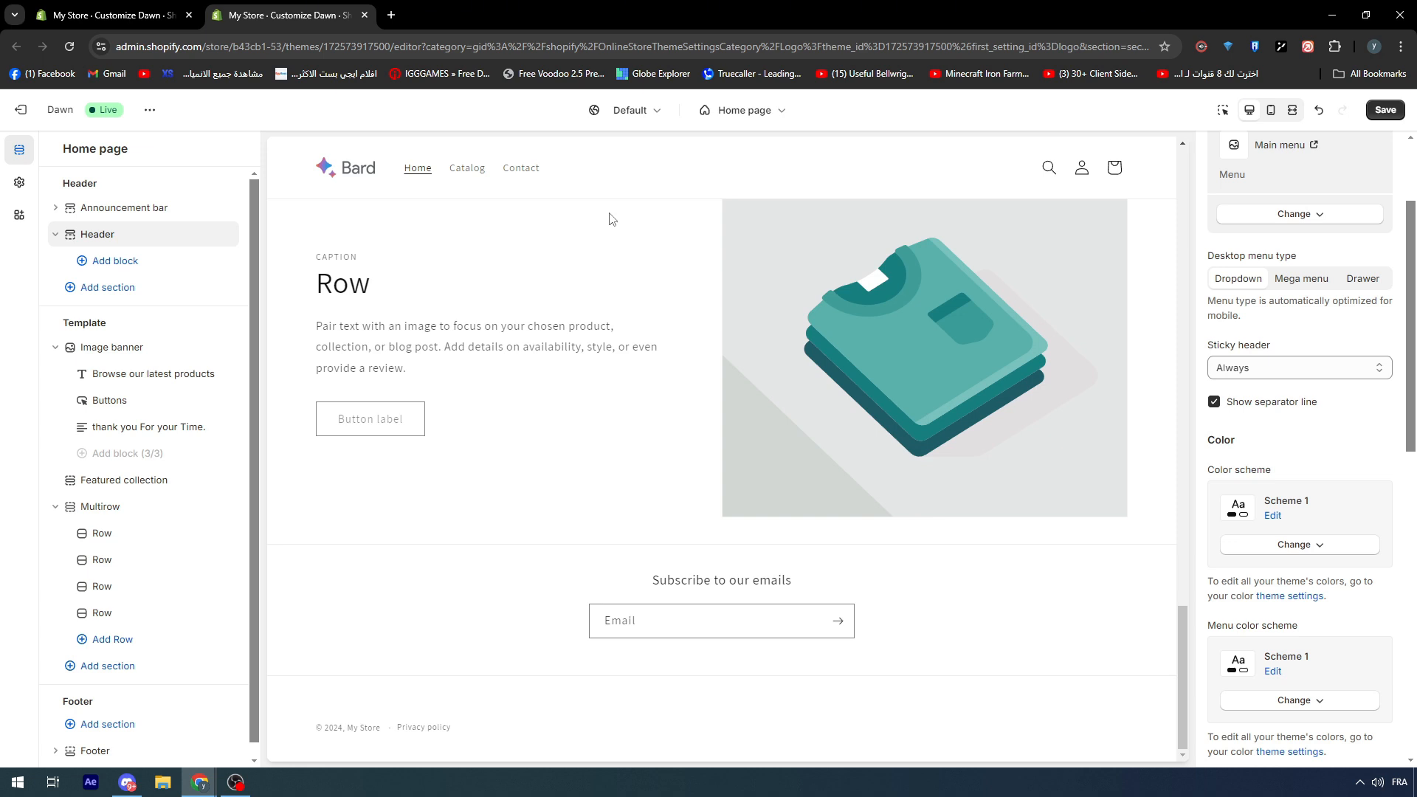
pyautogui.scroll(-2, 1316, 414)
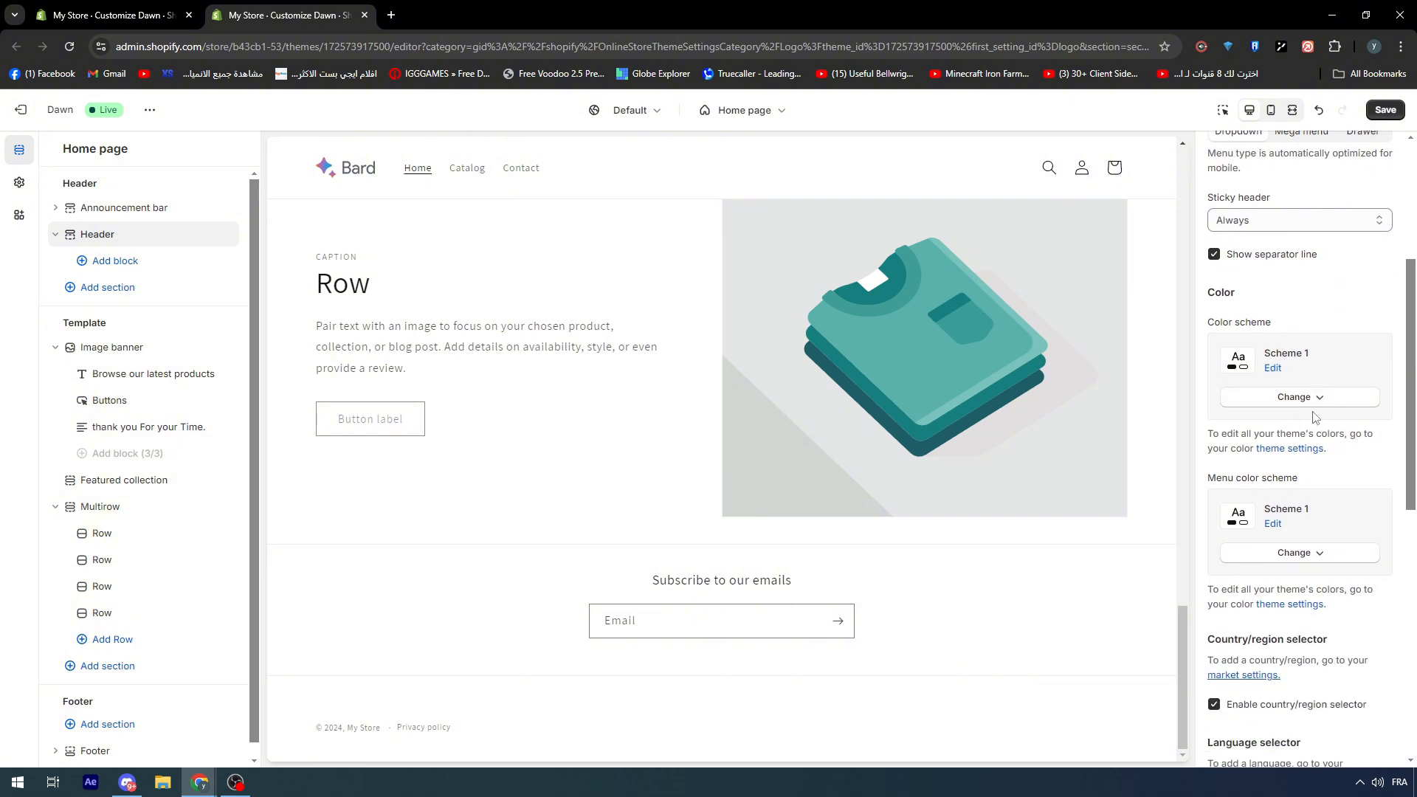
pyautogui.click(1299, 398)
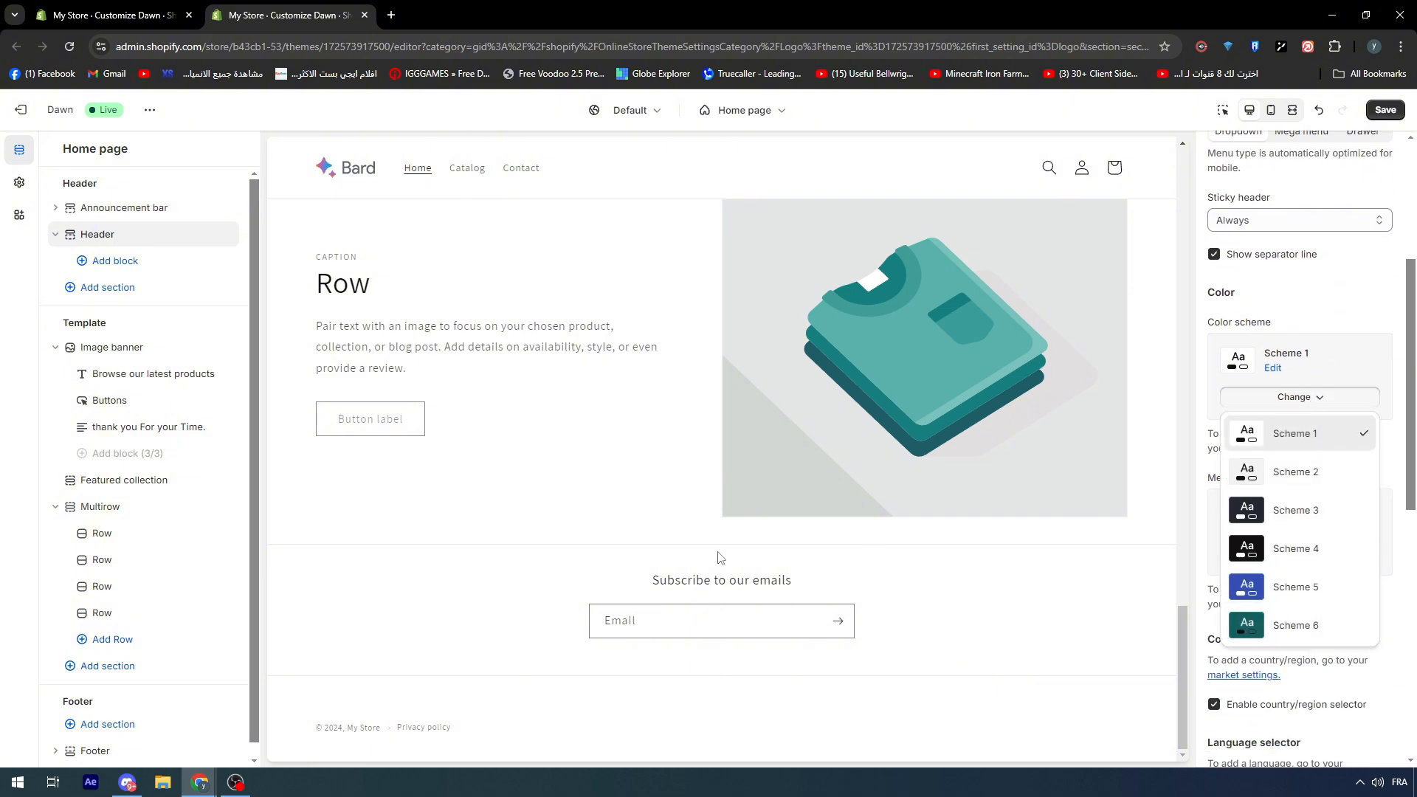
pyautogui.click(1296, 625)
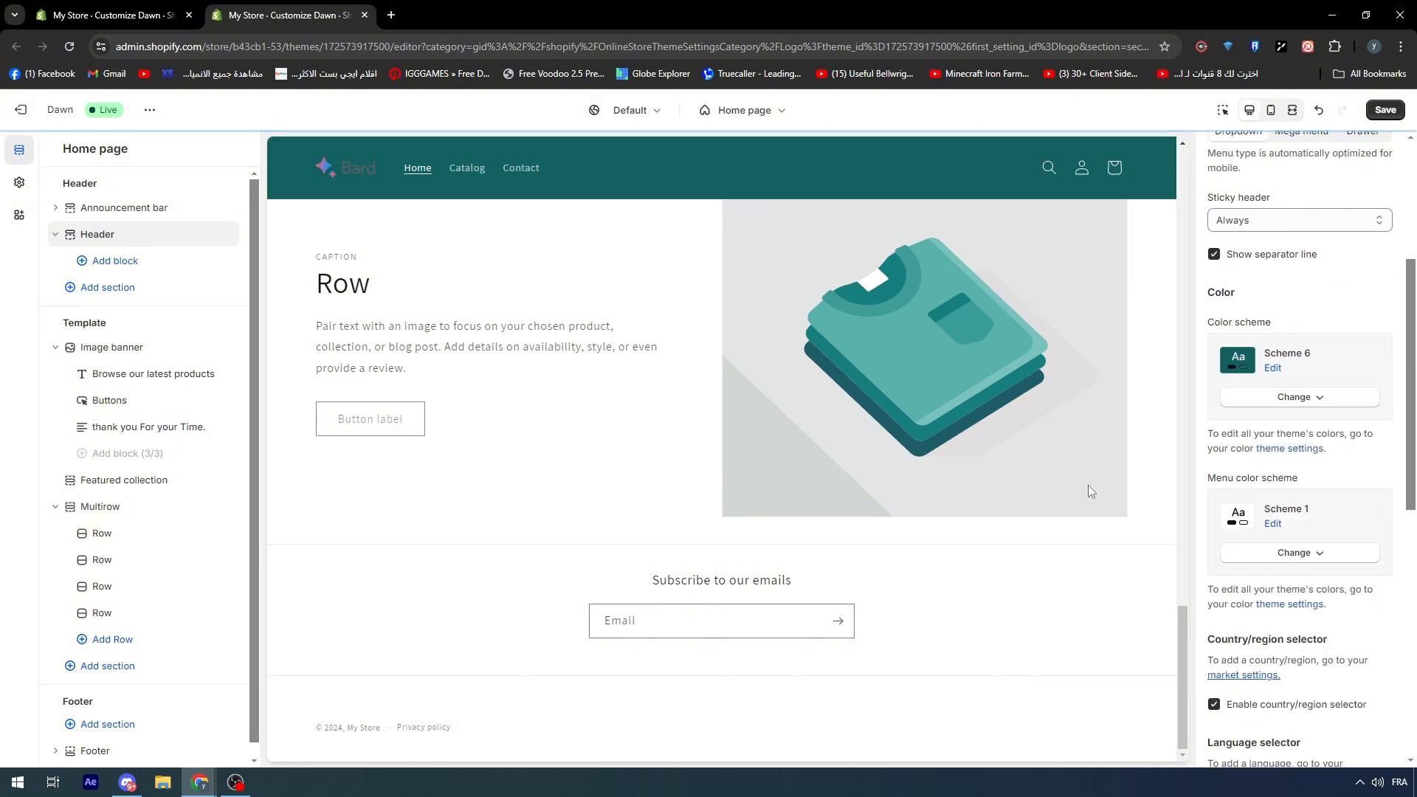
# - Set the header's color scheme back to Scheme 1 and check the header up to the start of the home page
pyautogui.click(1271, 401)
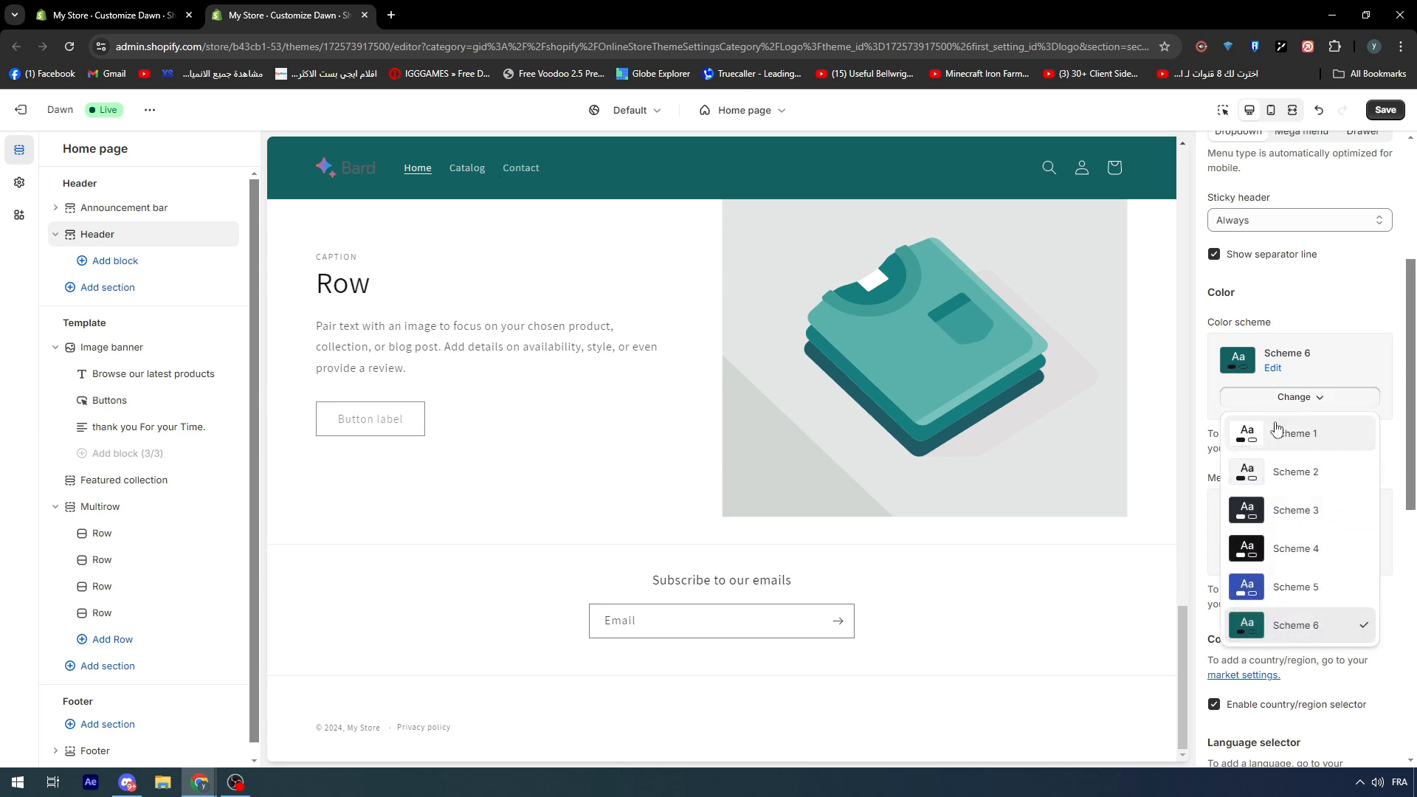
pyautogui.click(1262, 446)
pyautogui.scroll(5, 1063, 446)
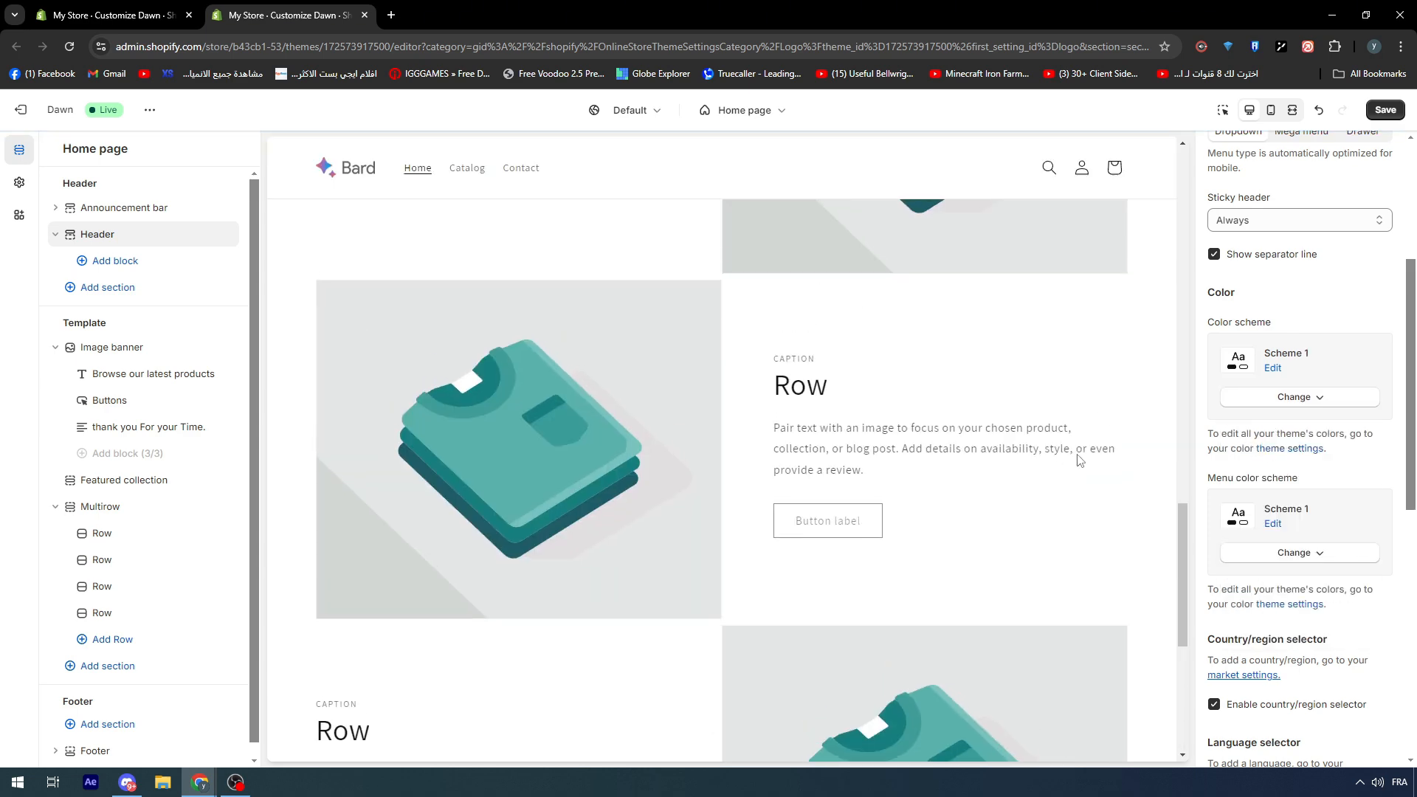
pyautogui.scroll(10, 1079, 463)
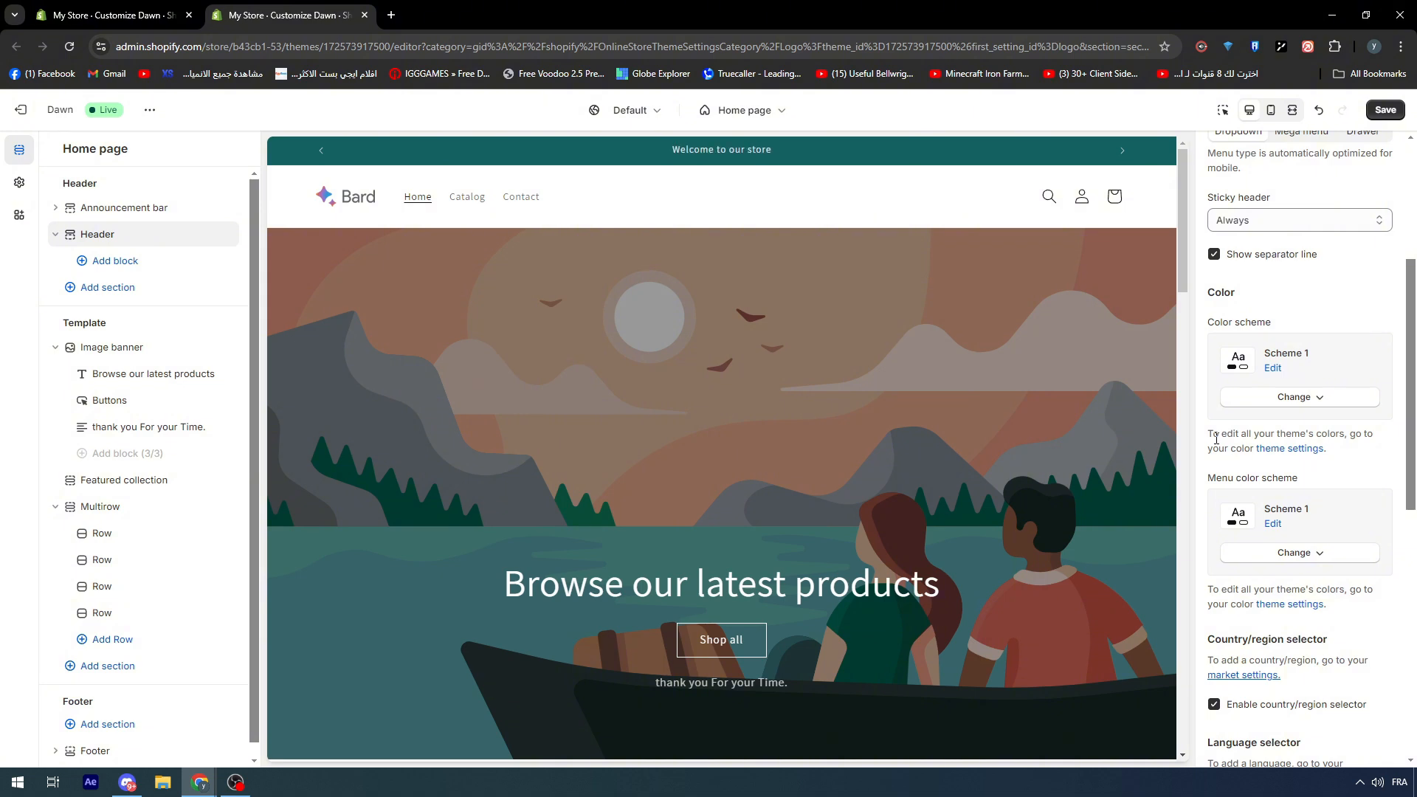
# - Add a new color scheme in the theme settings with background color #FFAEAE and return to the scheme list
pyautogui.click(1296, 449)
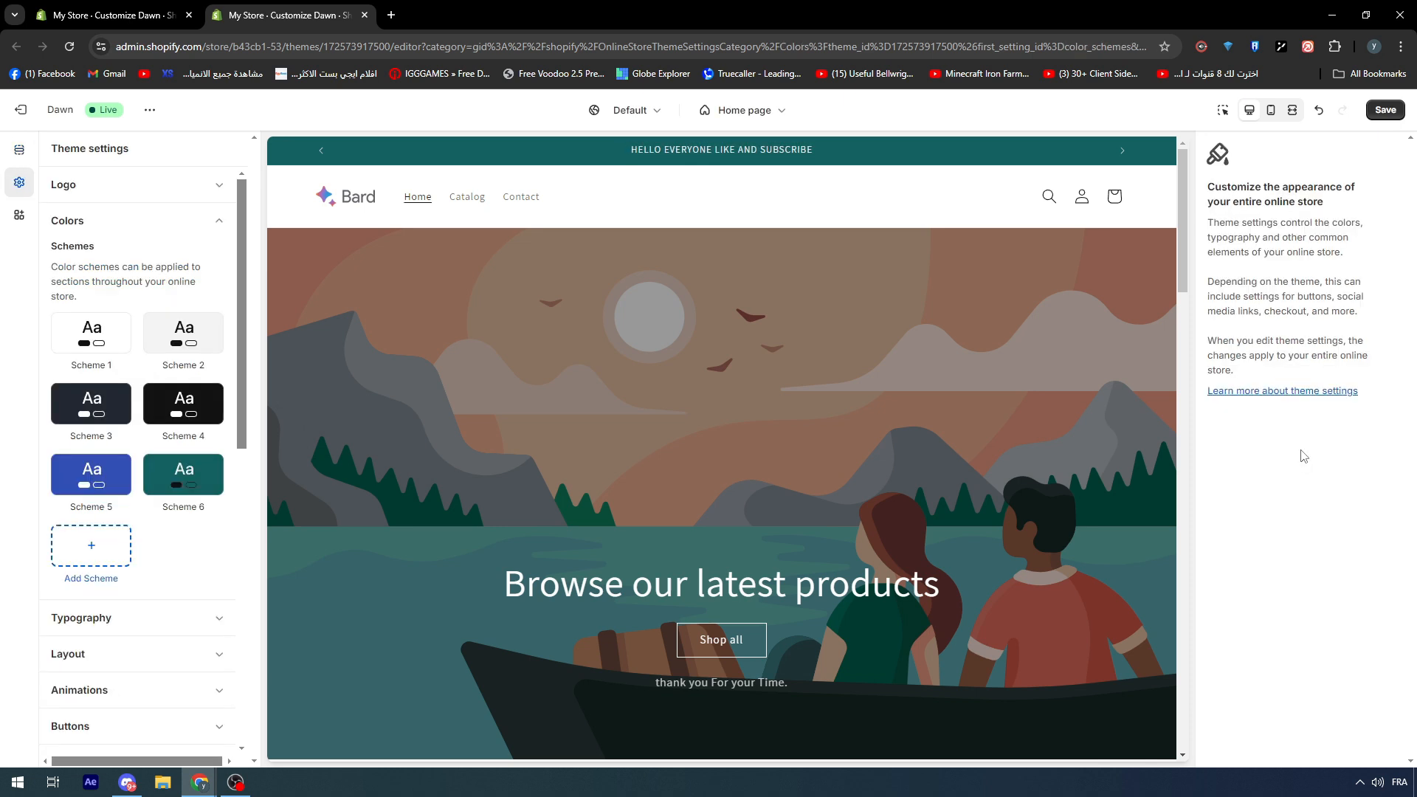
pyautogui.click(91, 545)
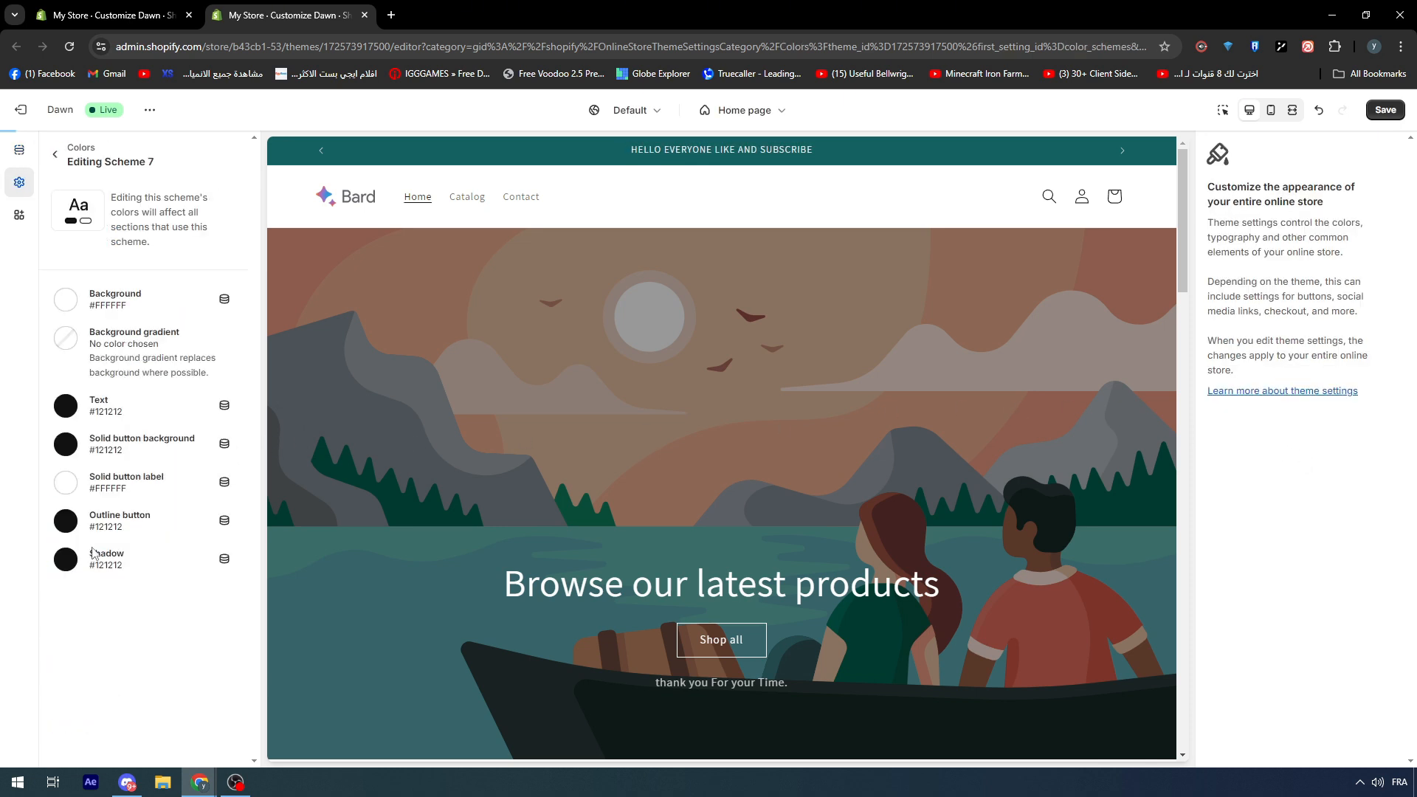
pyautogui.click(65, 299)
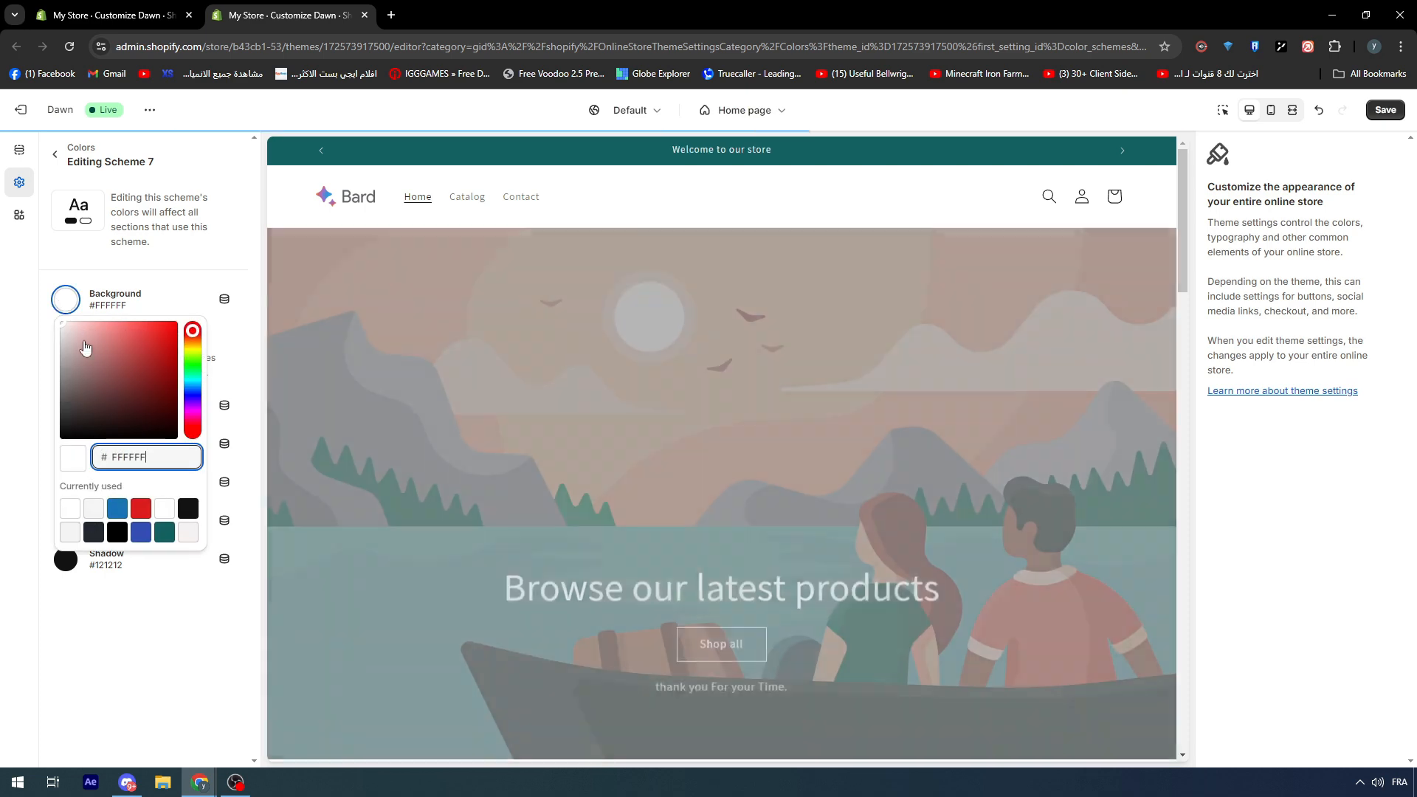
pyautogui.click(119, 340)
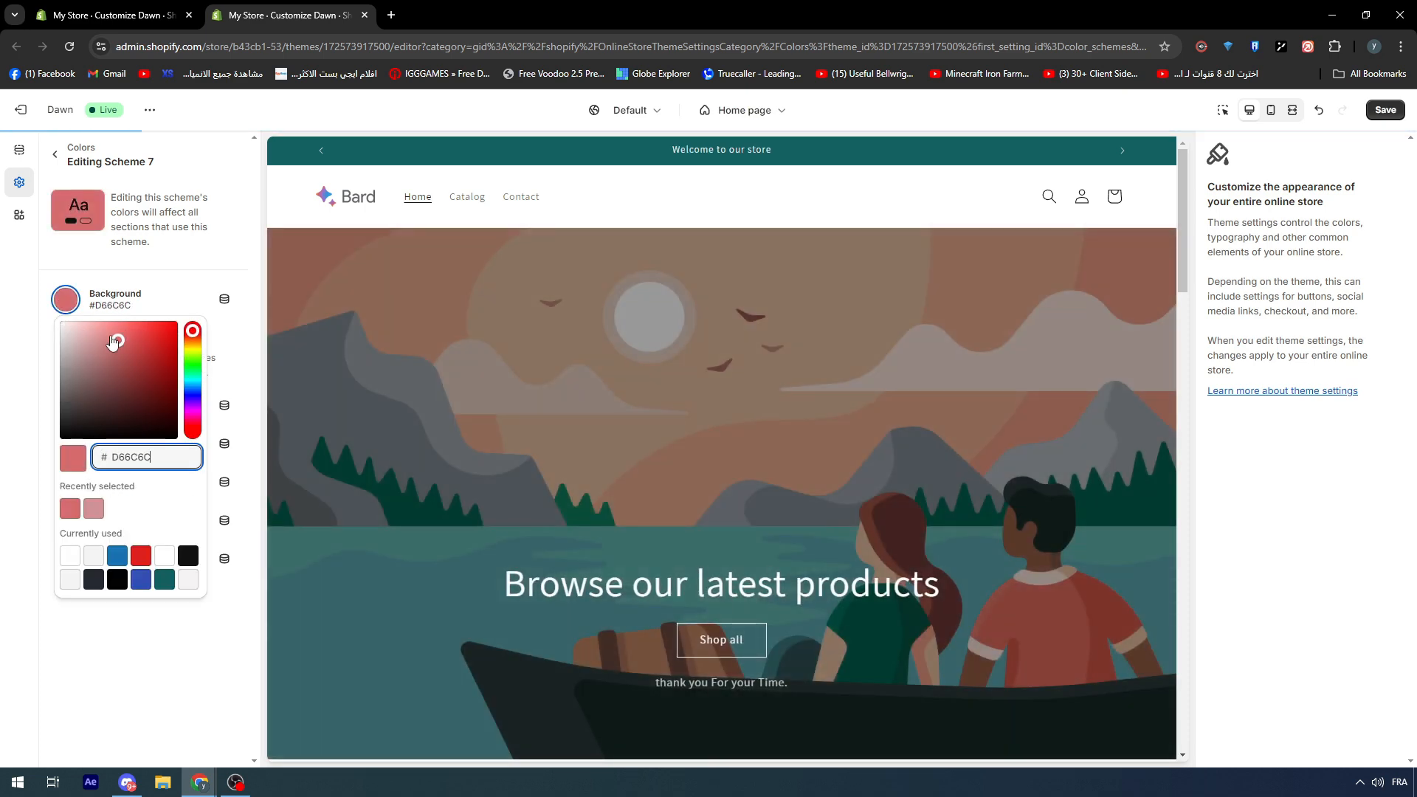
pyautogui.moveTo(111, 338); pyautogui.dragTo(98, 311)
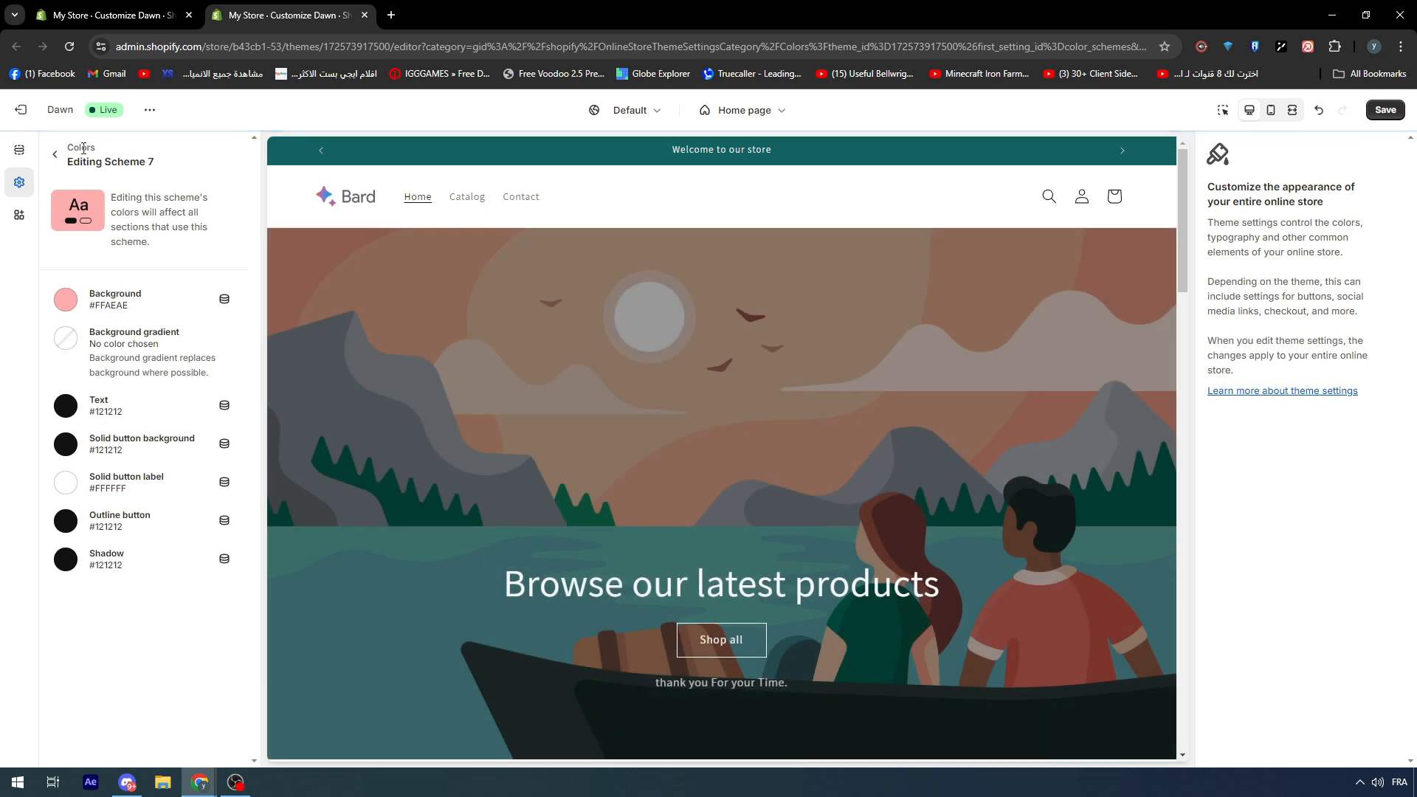
pyautogui.click(56, 153)
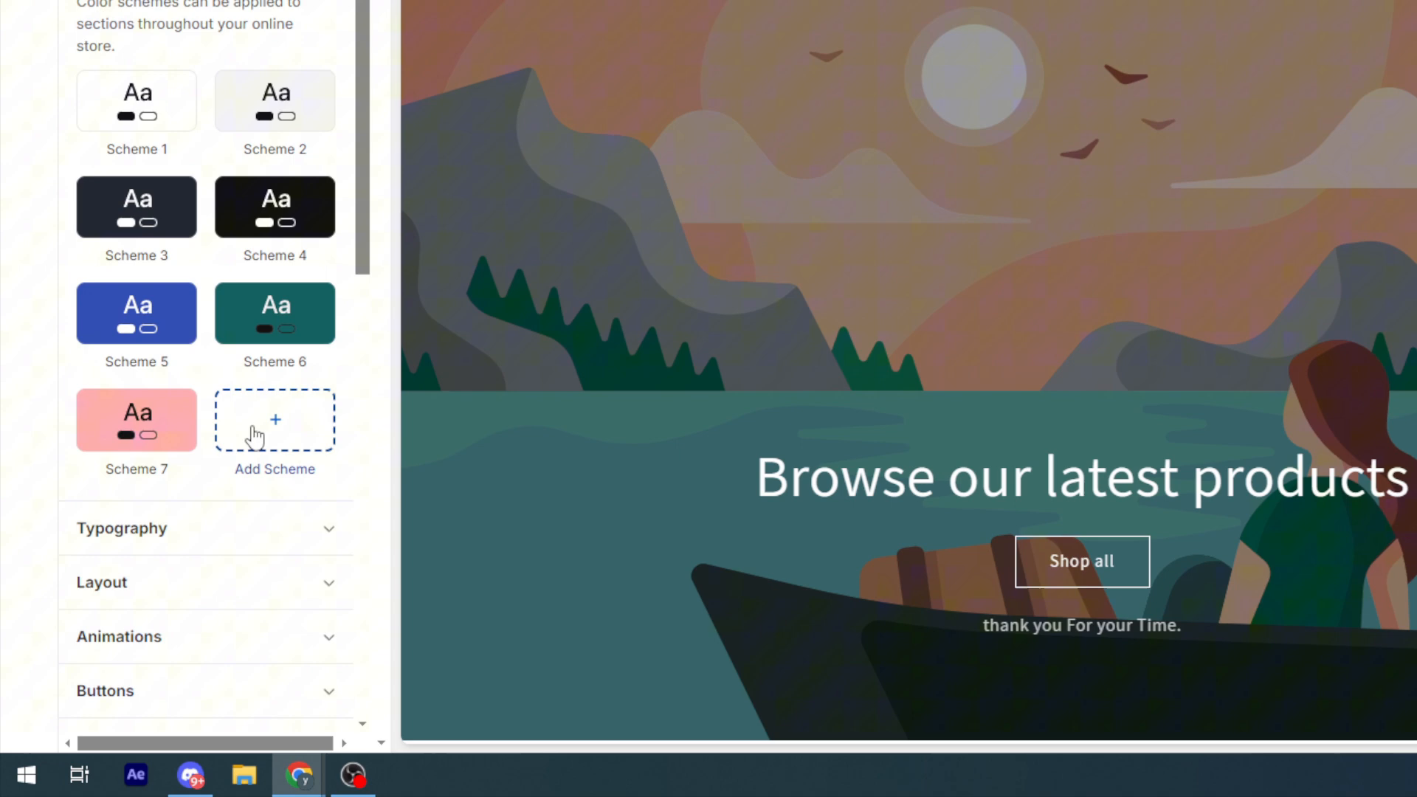
# - Add another color scheme with its default colors and return to the header section's settings
pyautogui.click(175, 555)
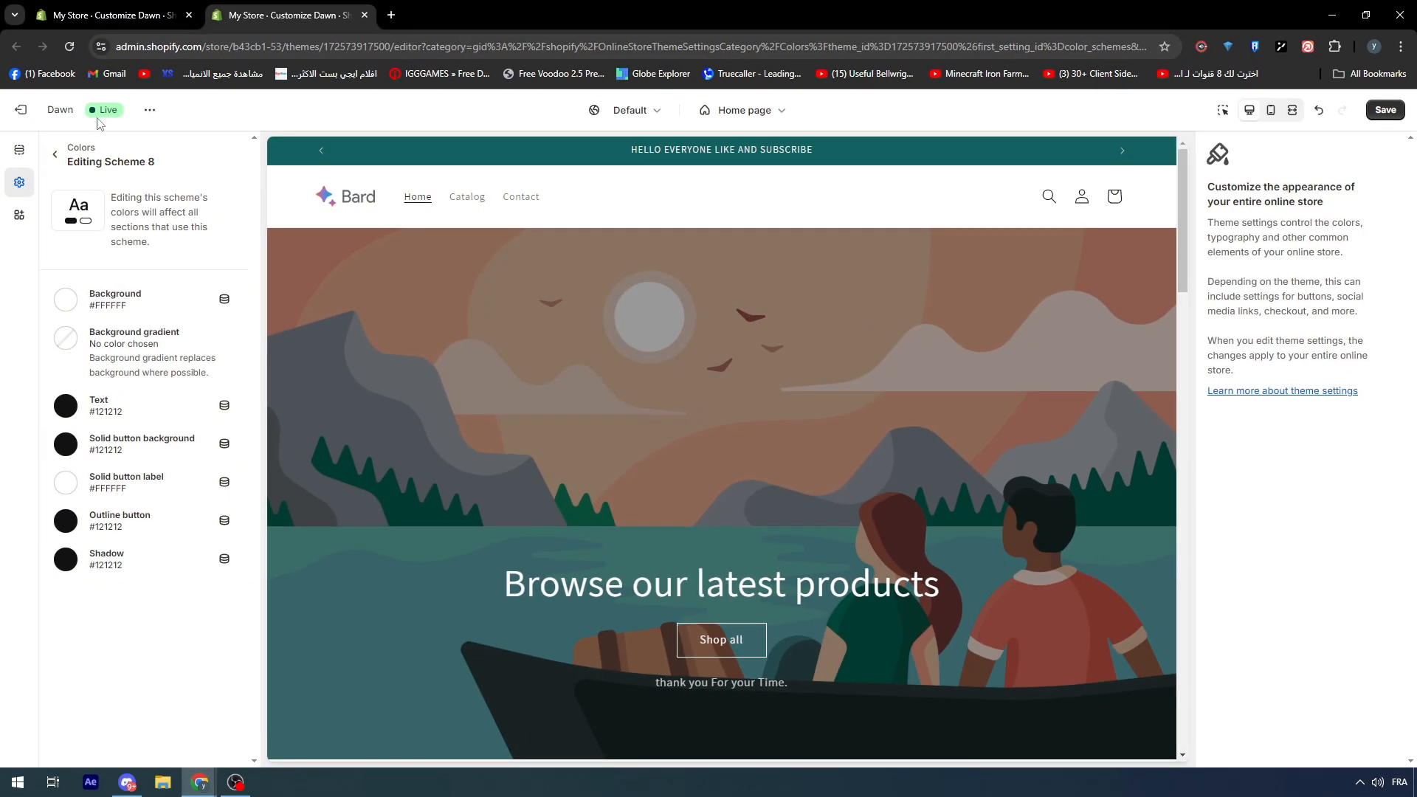
pyautogui.doubleClick(50, 154)
pyautogui.click(19, 150)
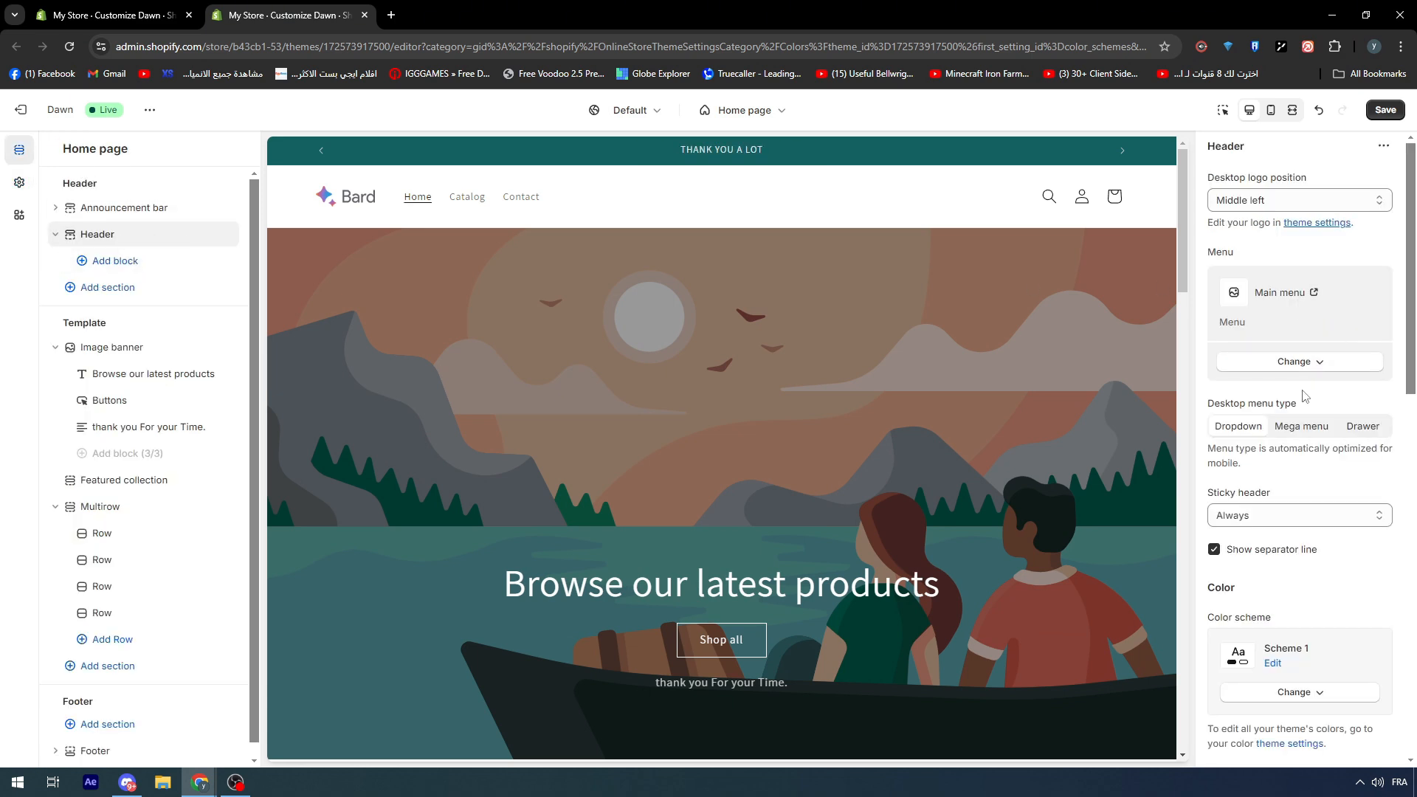
# - Disable the header's country/region selector and enable it again
pyautogui.scroll(-7, 1303, 396)
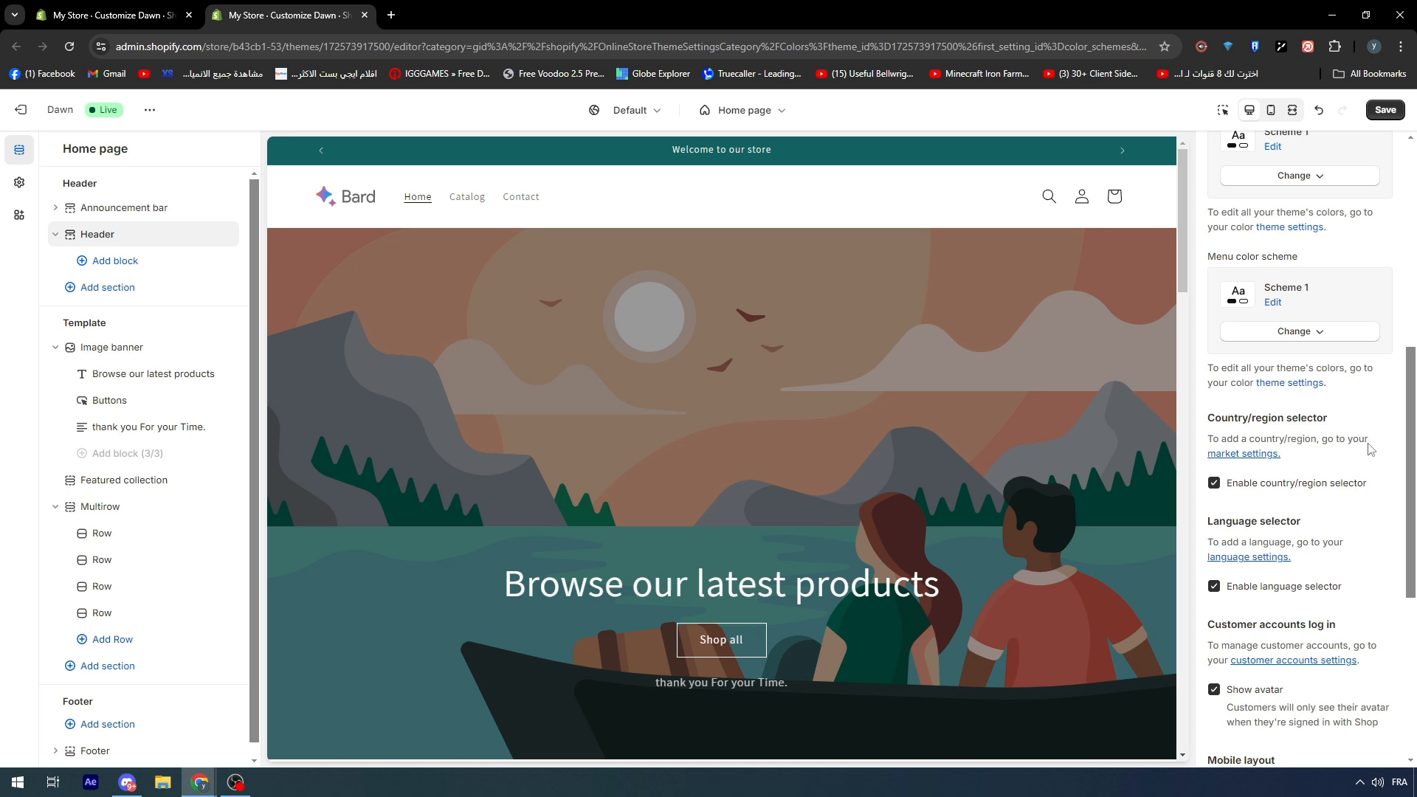
pyautogui.click(1213, 484)
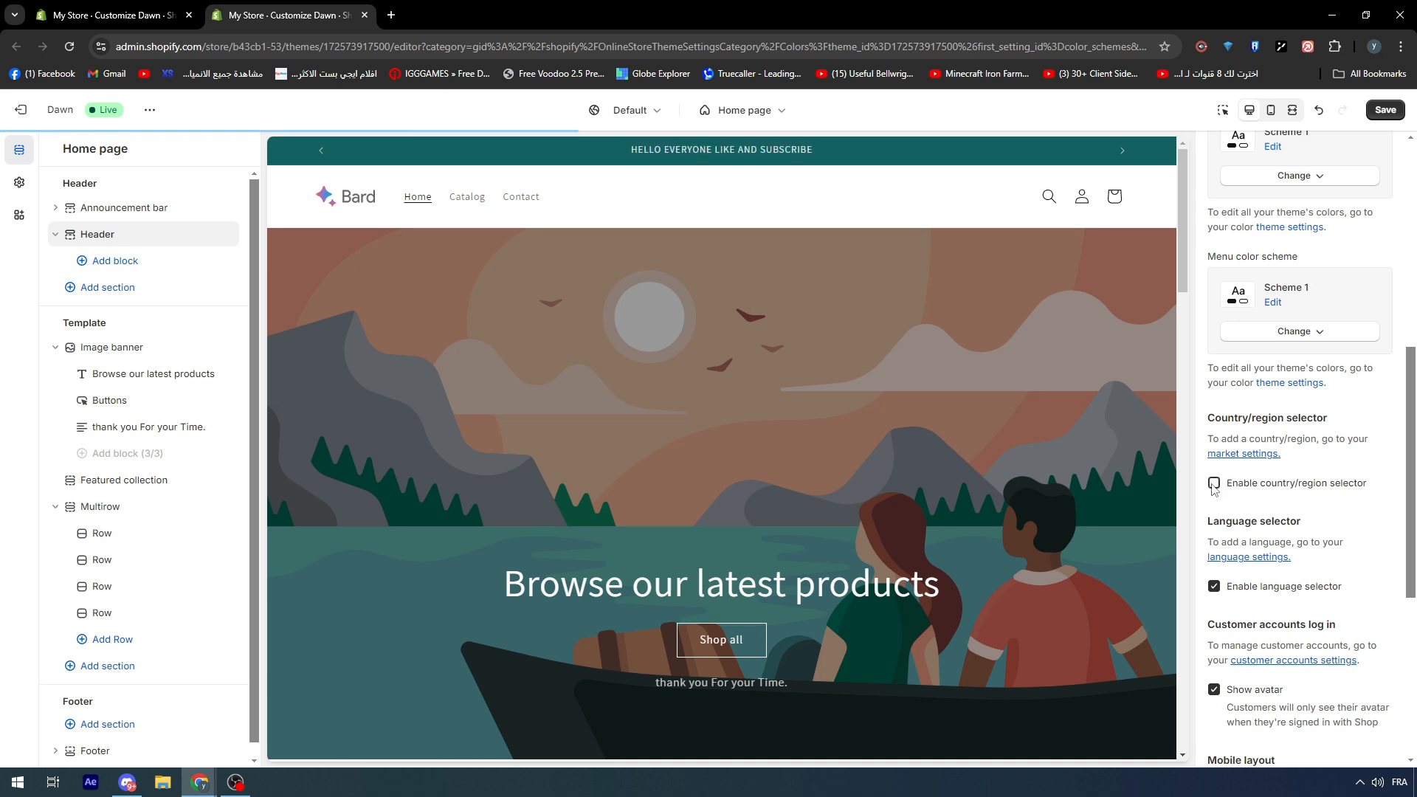
pyautogui.click(1212, 484)
# - Set the header's top padding to 0 px and its bottom padding to 4 px, keeping the bottom margin at 0 px
pyautogui.scroll(-5, 1205, 421)
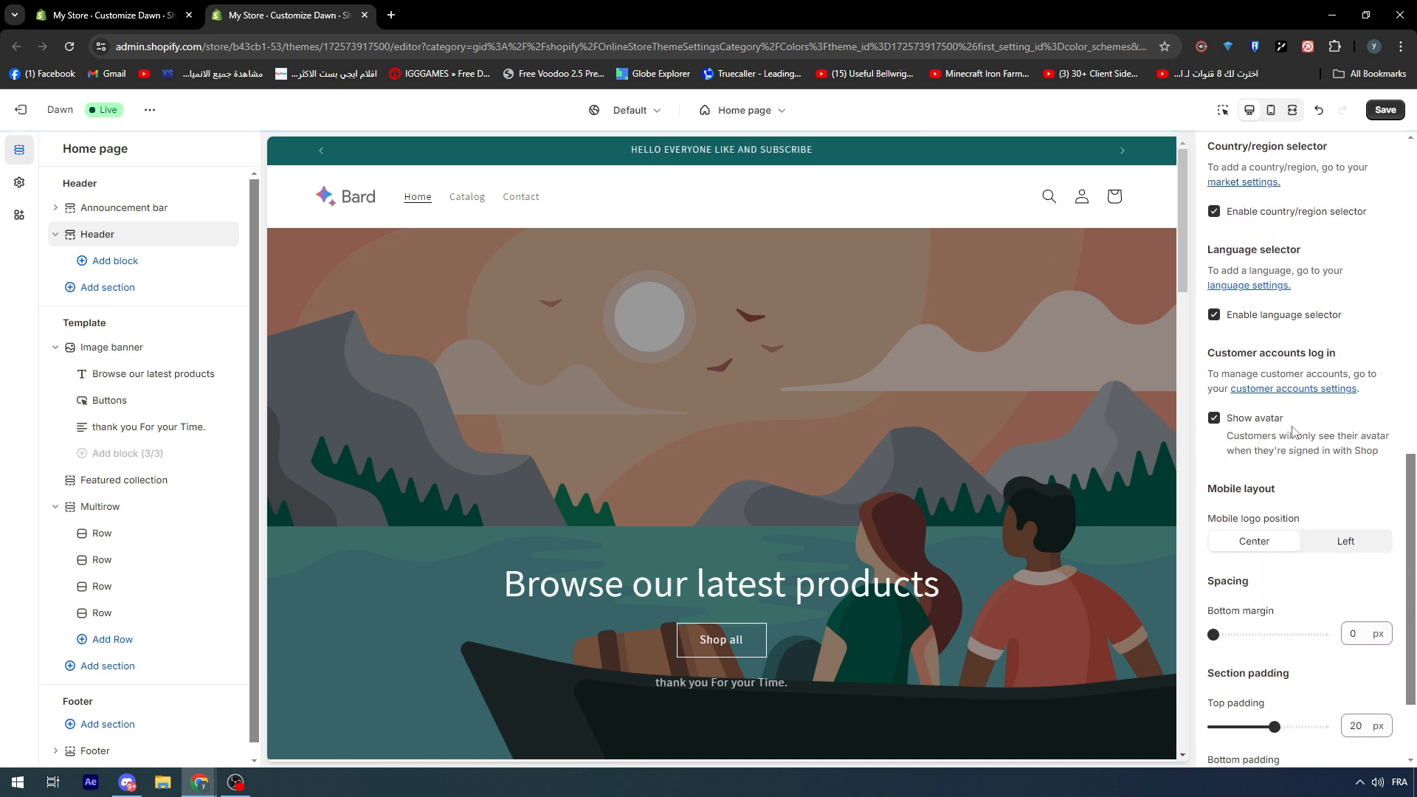
pyautogui.scroll(1, 1353, 409)
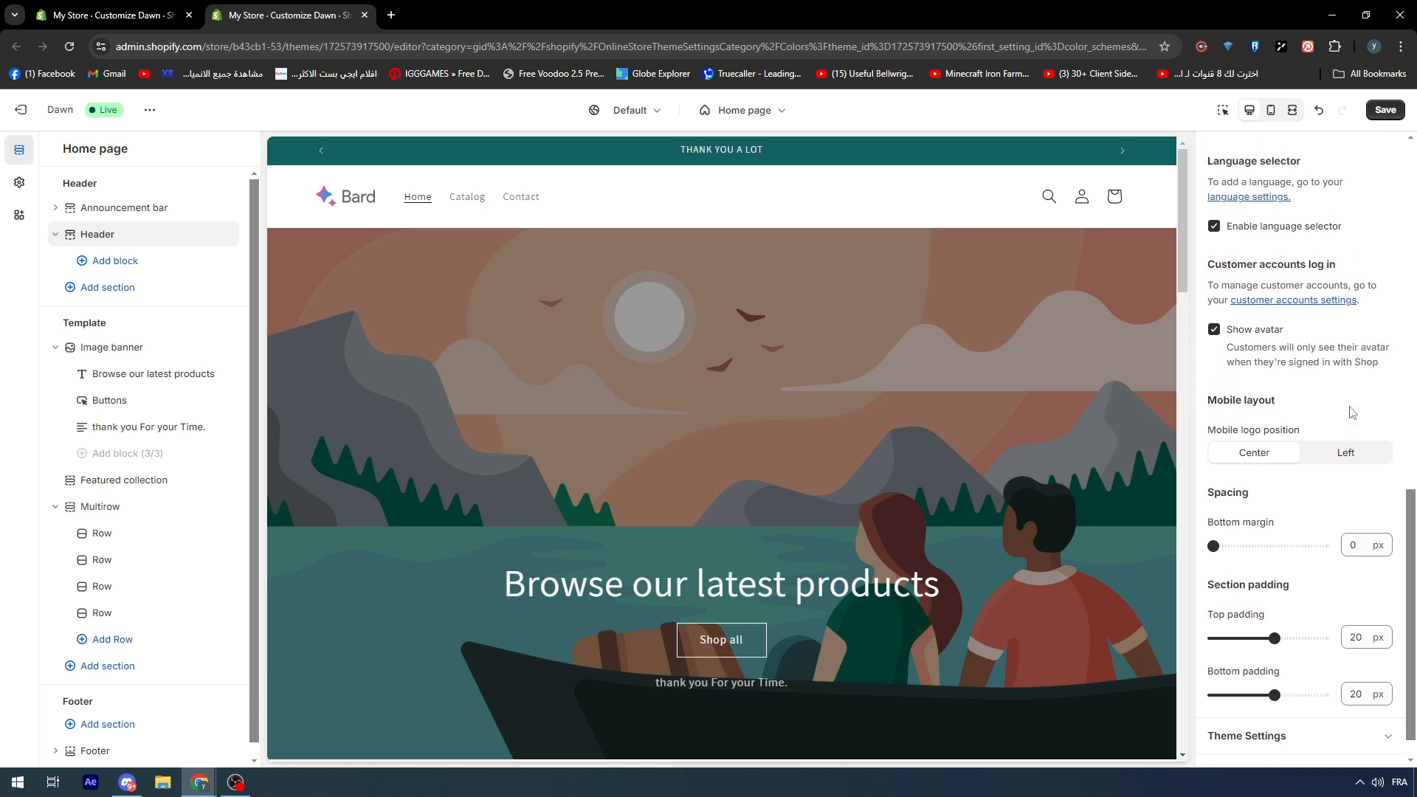
pyautogui.scroll(-1, 1355, 409)
pyautogui.moveTo(1213, 510)
pyautogui.mouseDown()
pyautogui.moveTo(1248, 511)
pyautogui.moveTo(1213, 510)
pyautogui.mouseUp()
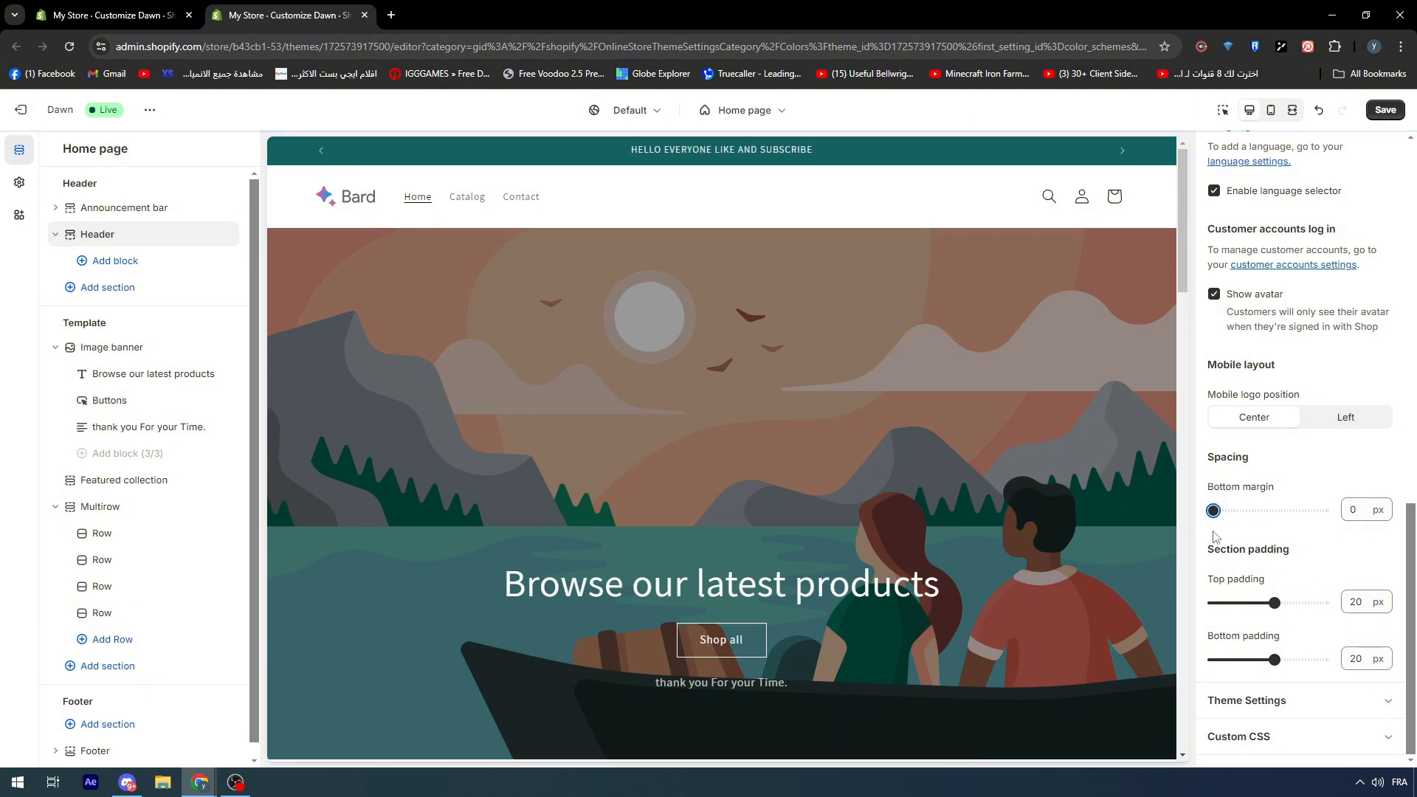
pyautogui.moveTo(1276, 600); pyautogui.dragTo(1206, 594)
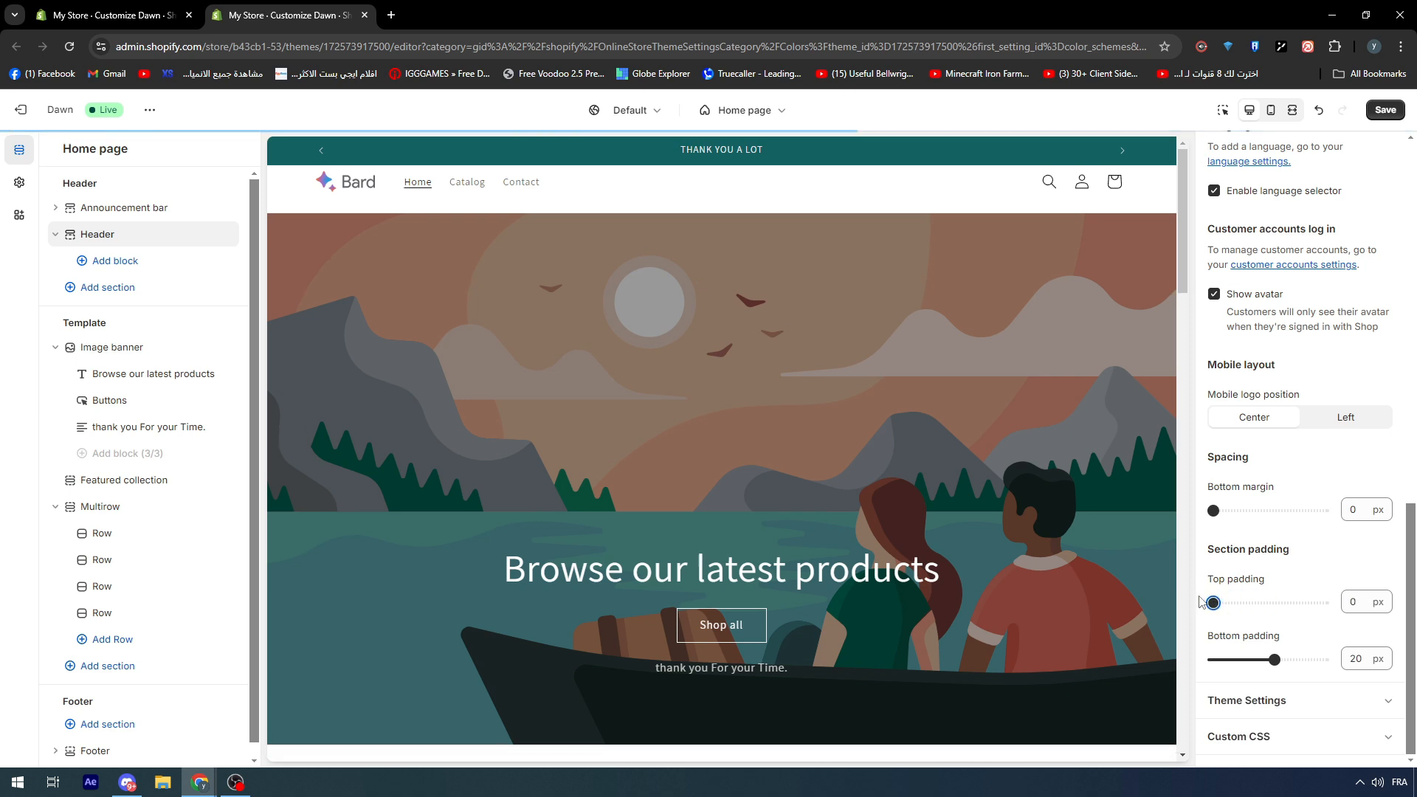
pyautogui.moveTo(1274, 658); pyautogui.dragTo(1213, 660)
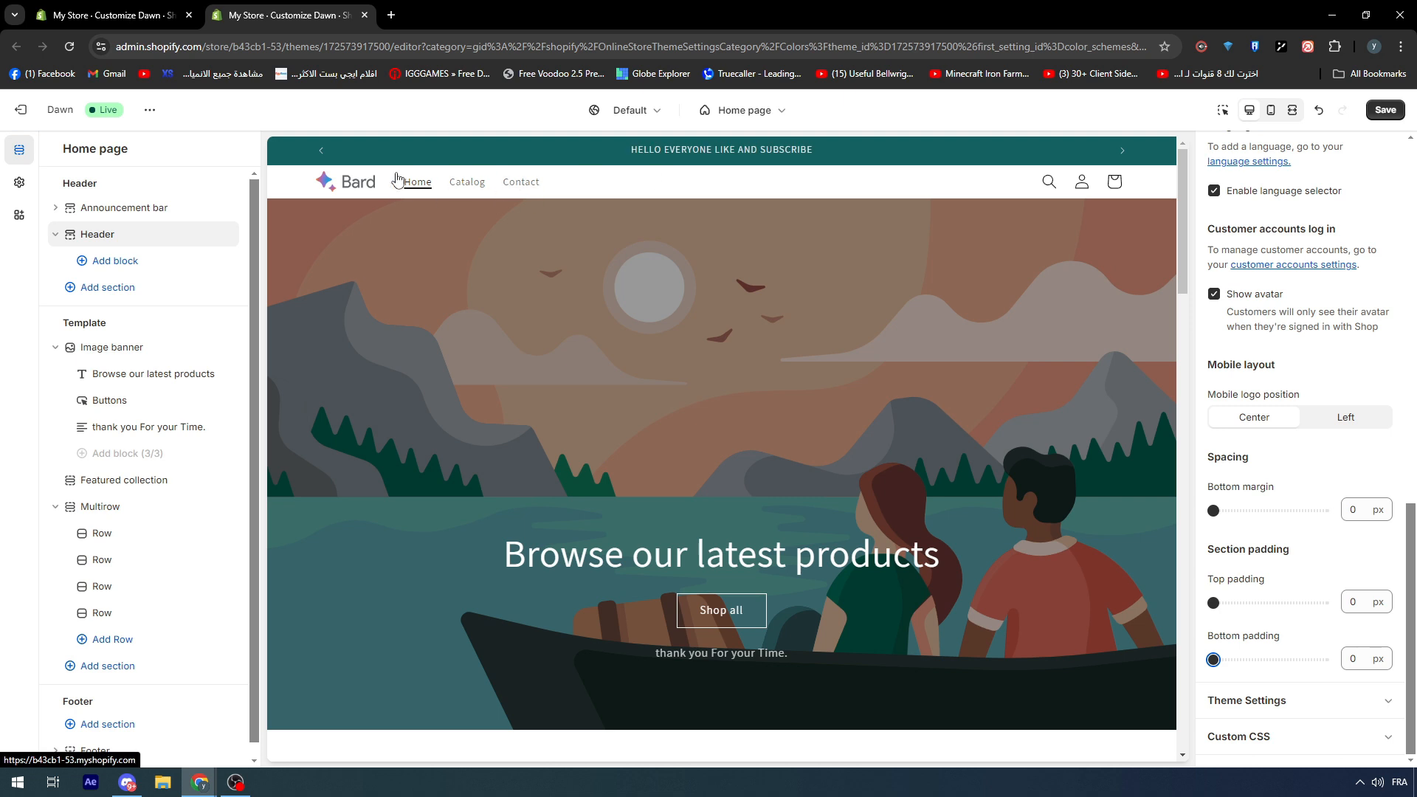
pyautogui.moveTo(1214, 659); pyautogui.dragTo(1225, 661)
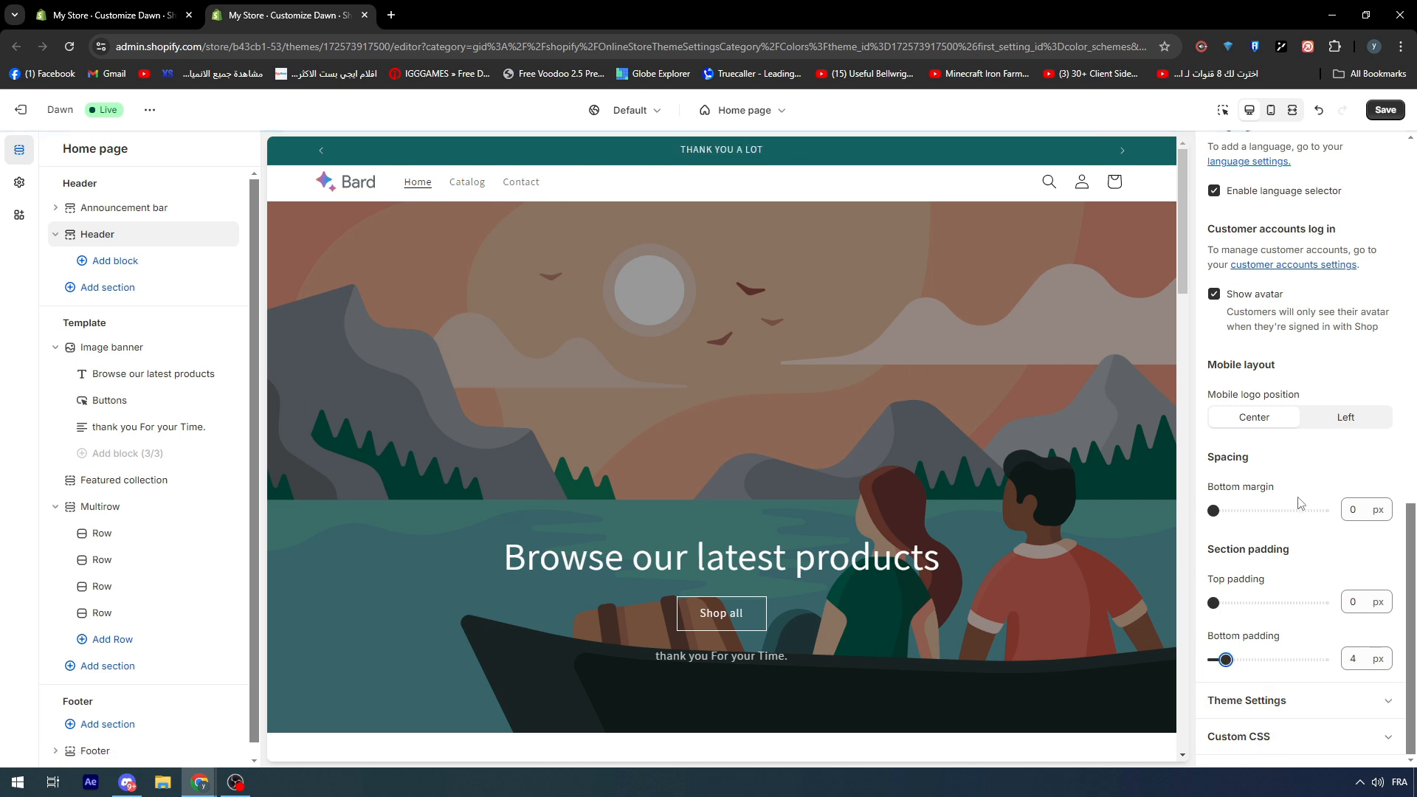
# - Review the header's theme settings for search suggestions, social media links and logo, and its Custom CSS area
pyautogui.click(1299, 701)
pyautogui.scroll(-5, 1297, 724)
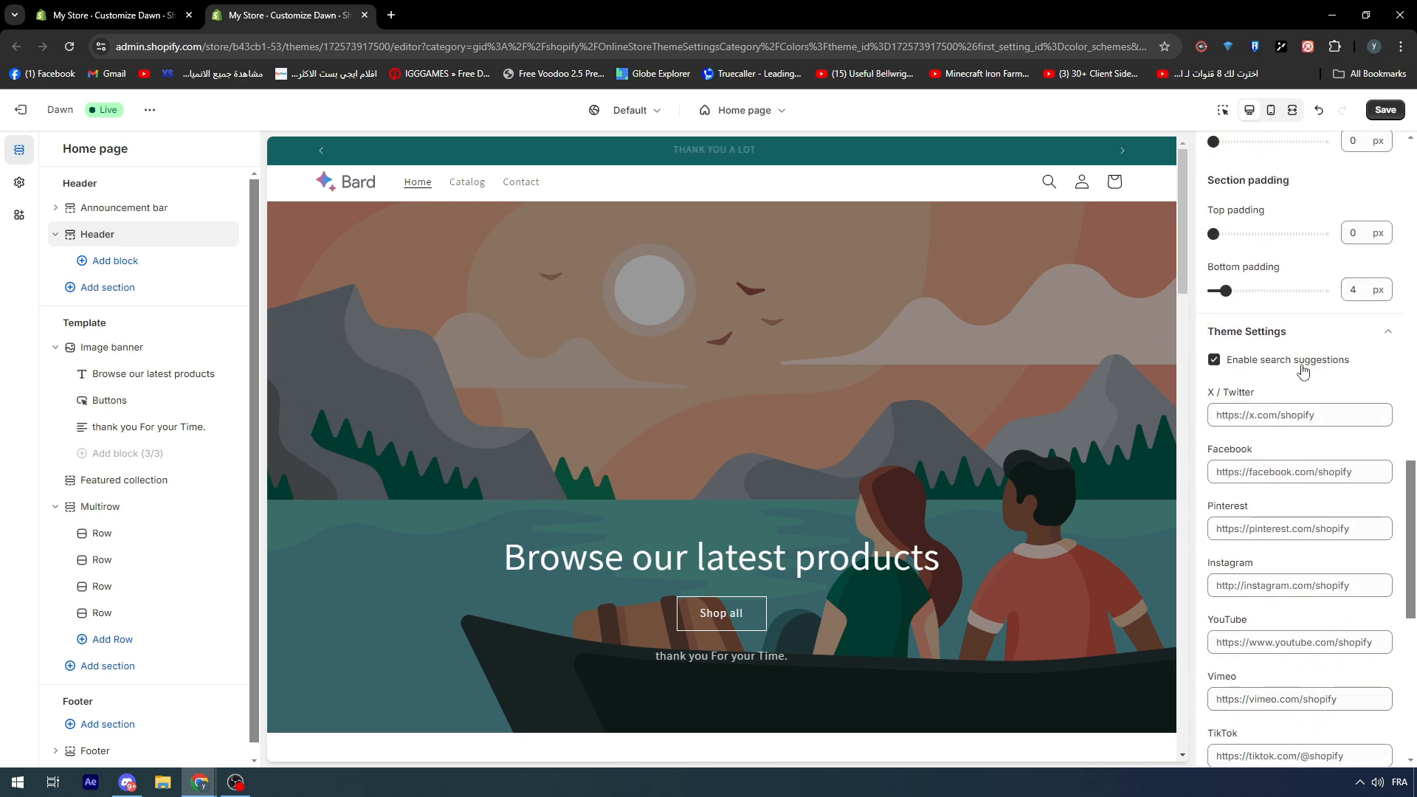
pyautogui.scroll(-1, 1299, 354)
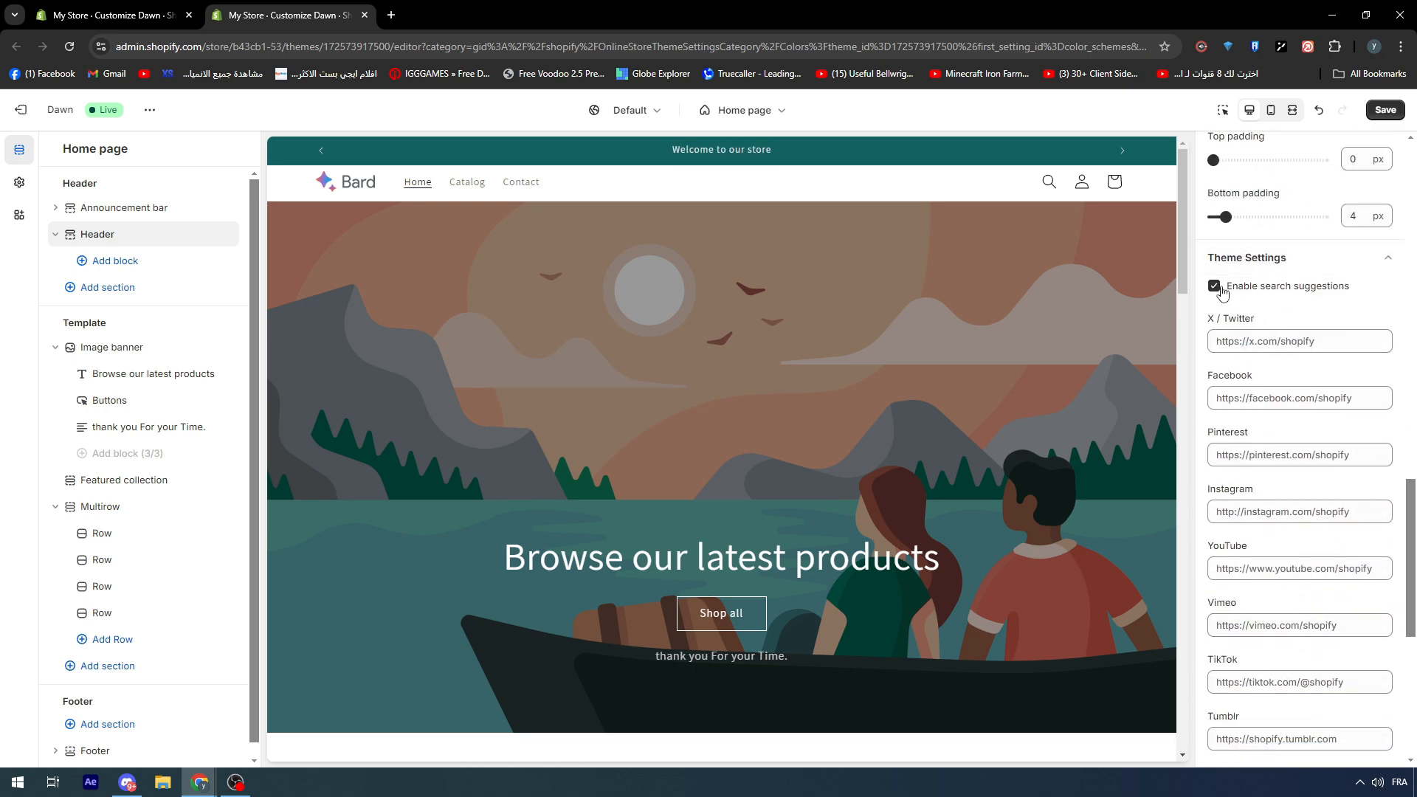
pyautogui.scroll(-2, 1285, 550)
pyautogui.scroll(-6, 1286, 544)
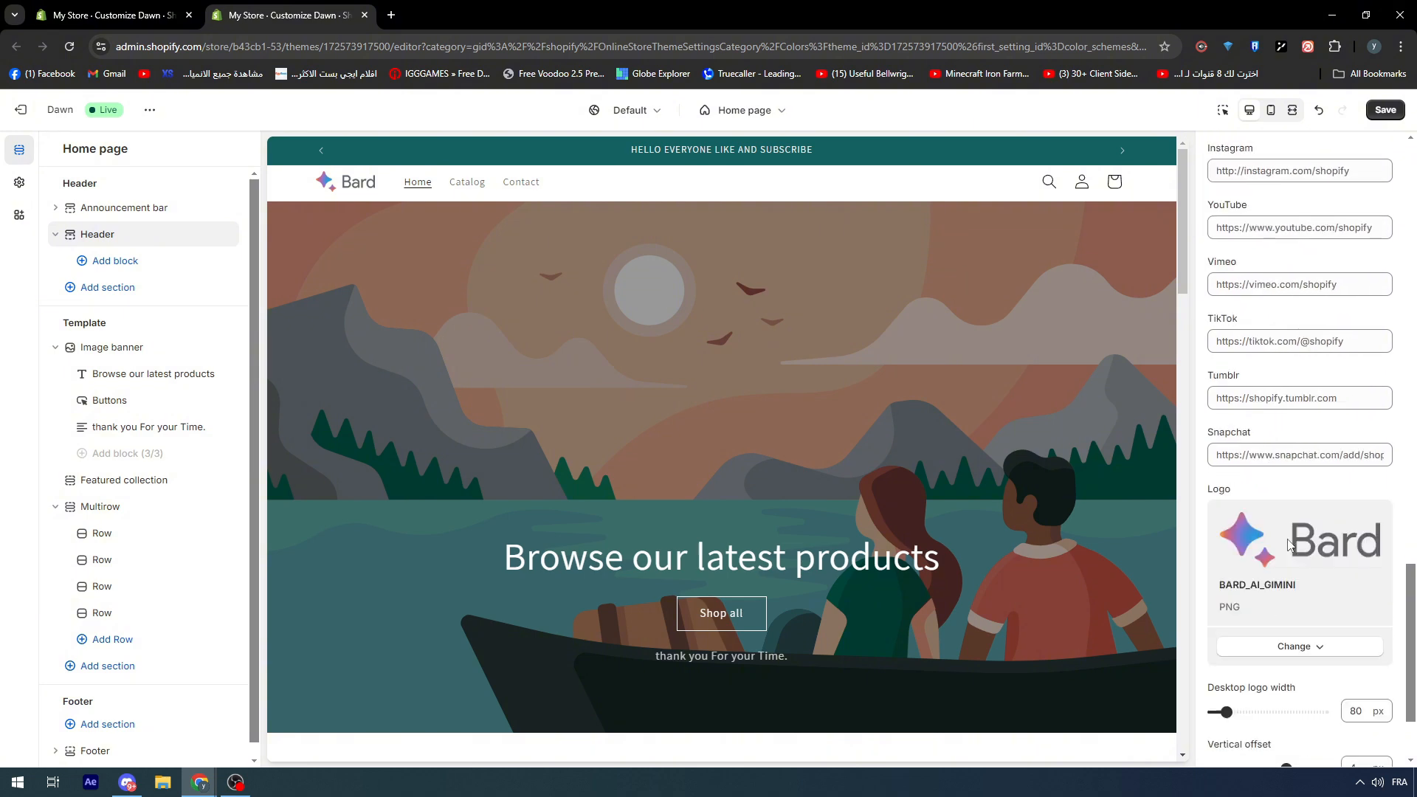
pyautogui.scroll(12, 1277, 576)
pyautogui.scroll(-1, 1276, 576)
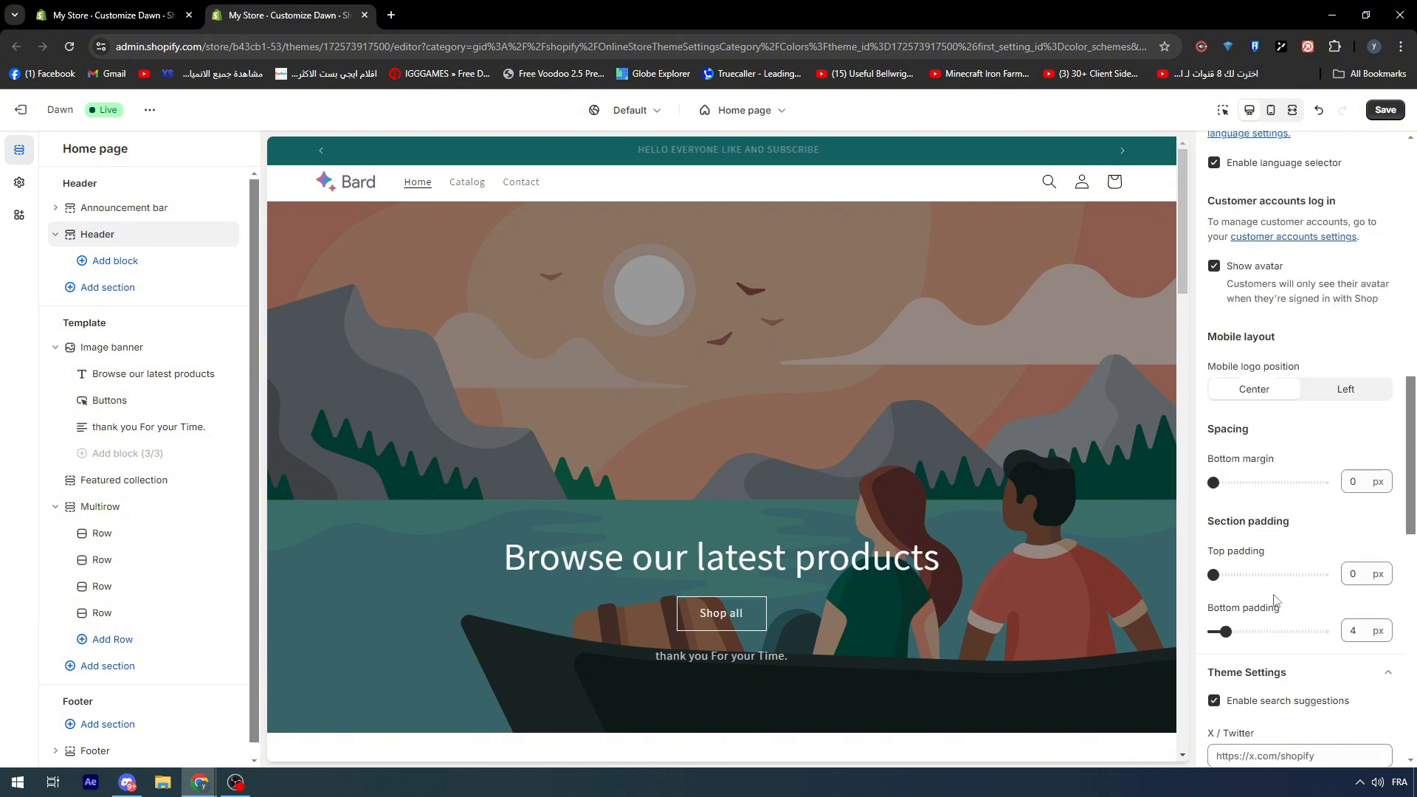
pyautogui.scroll(2, 1286, 480)
pyautogui.scroll(-2, 1293, 412)
pyautogui.scroll(-5, 1292, 411)
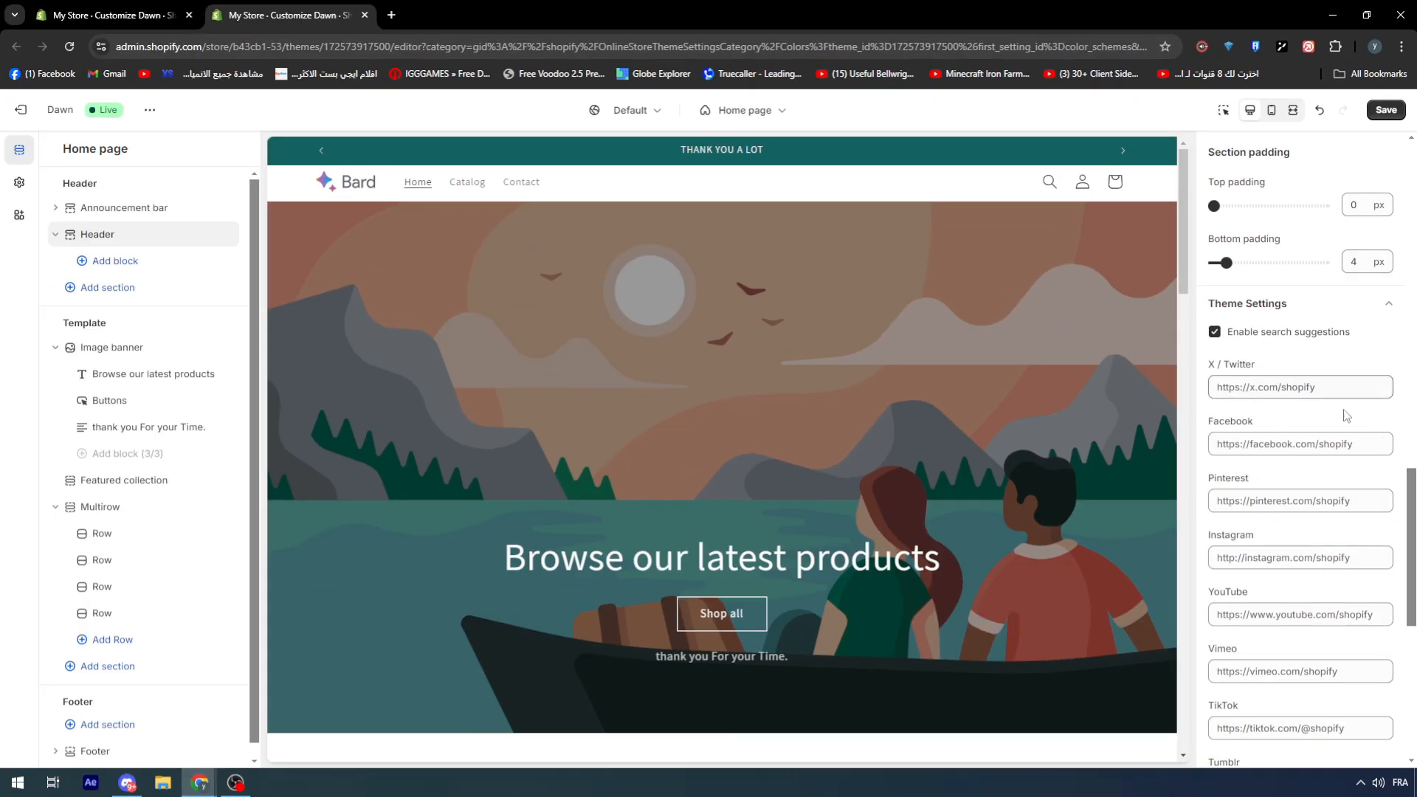
pyautogui.scroll(2, 1382, 389)
pyautogui.click(1383, 389)
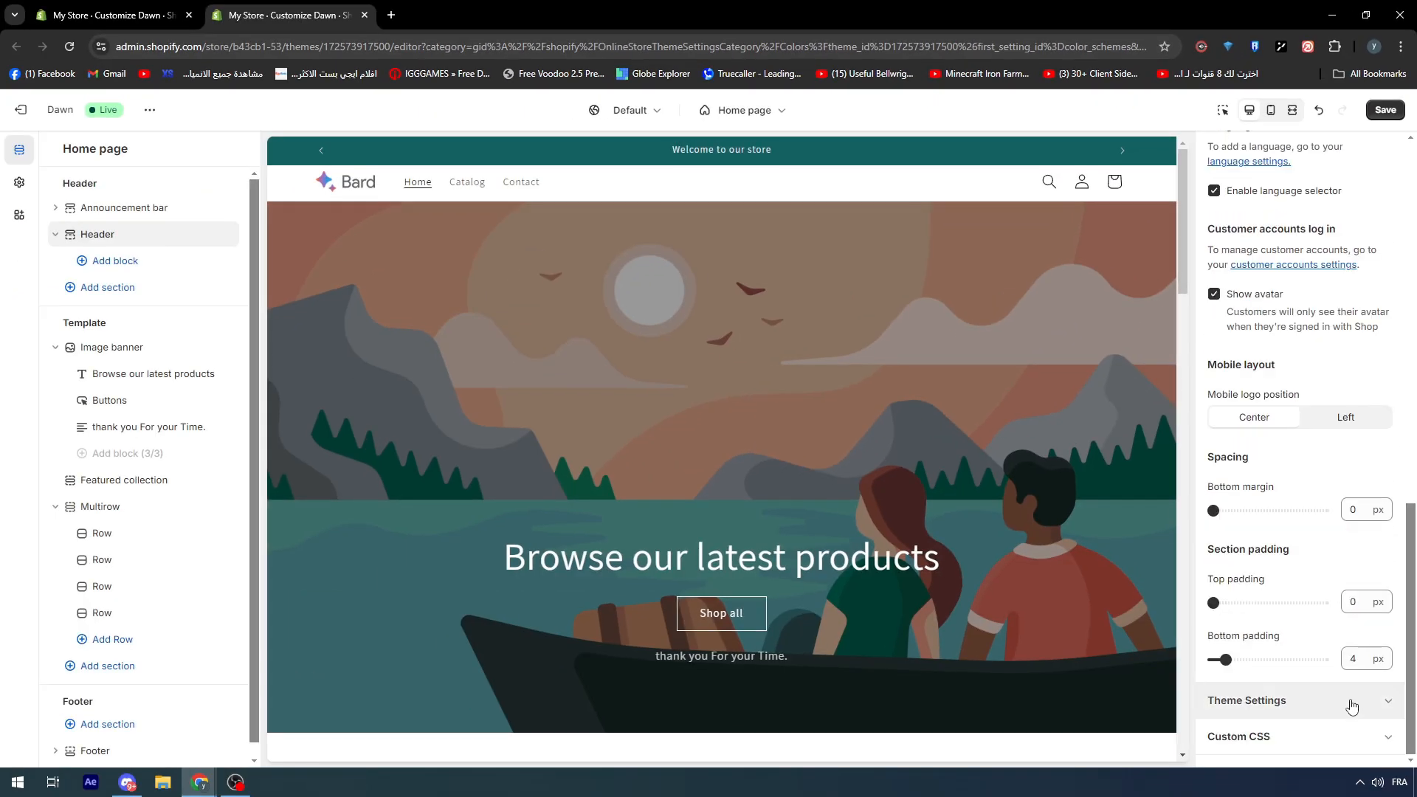
pyautogui.click(1329, 736)
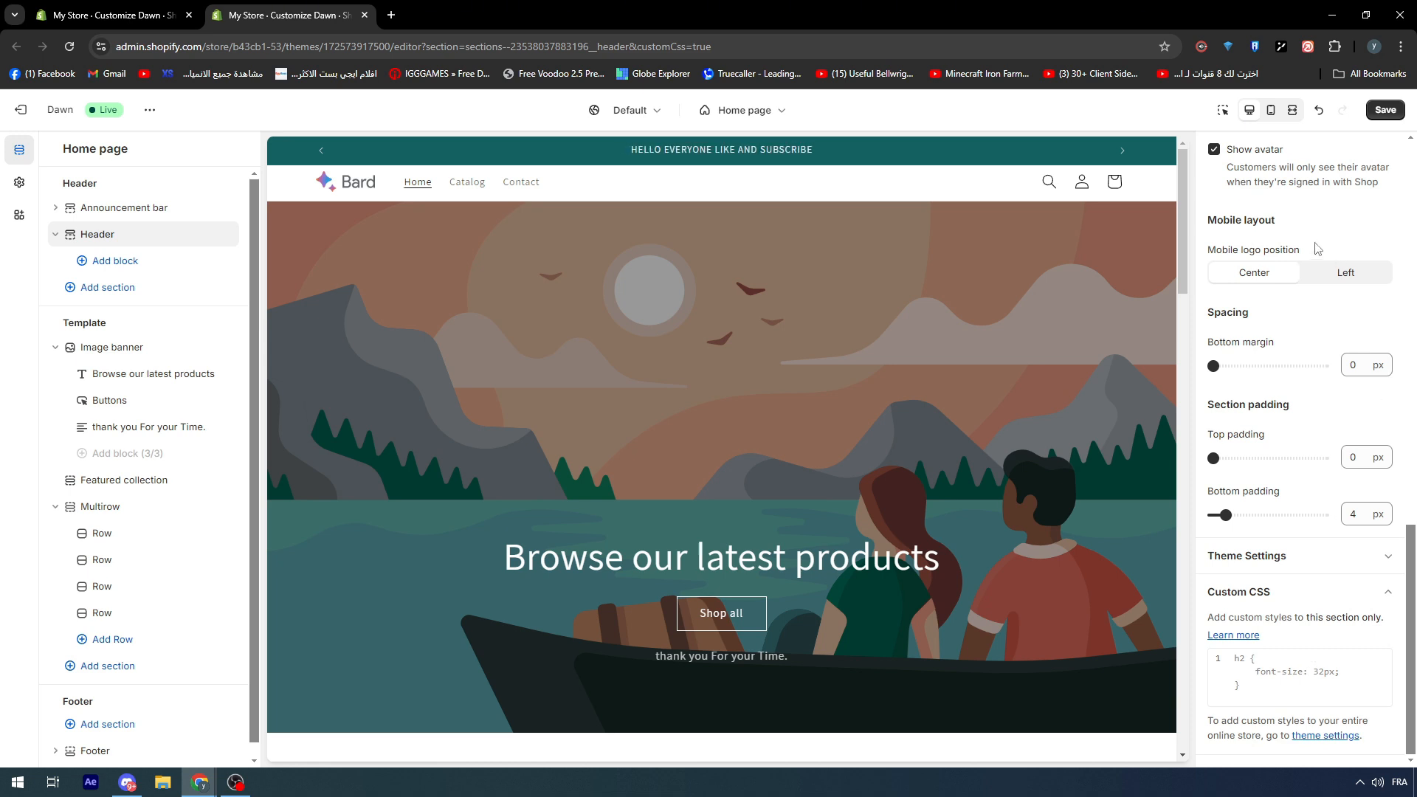
# - Save the header changes and open the Dawn theme's code for editing
pyautogui.click(1386, 110)
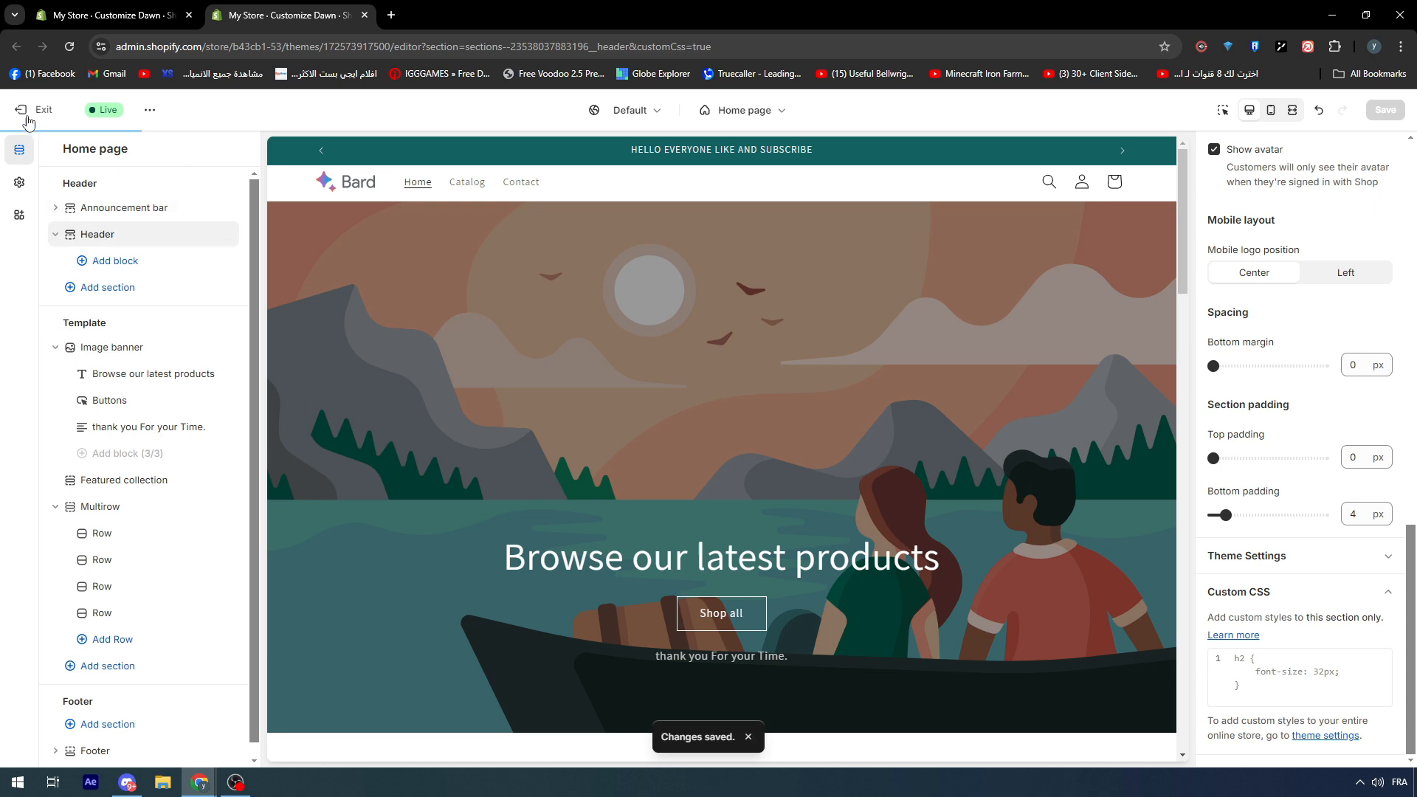
pyautogui.click(20, 109)
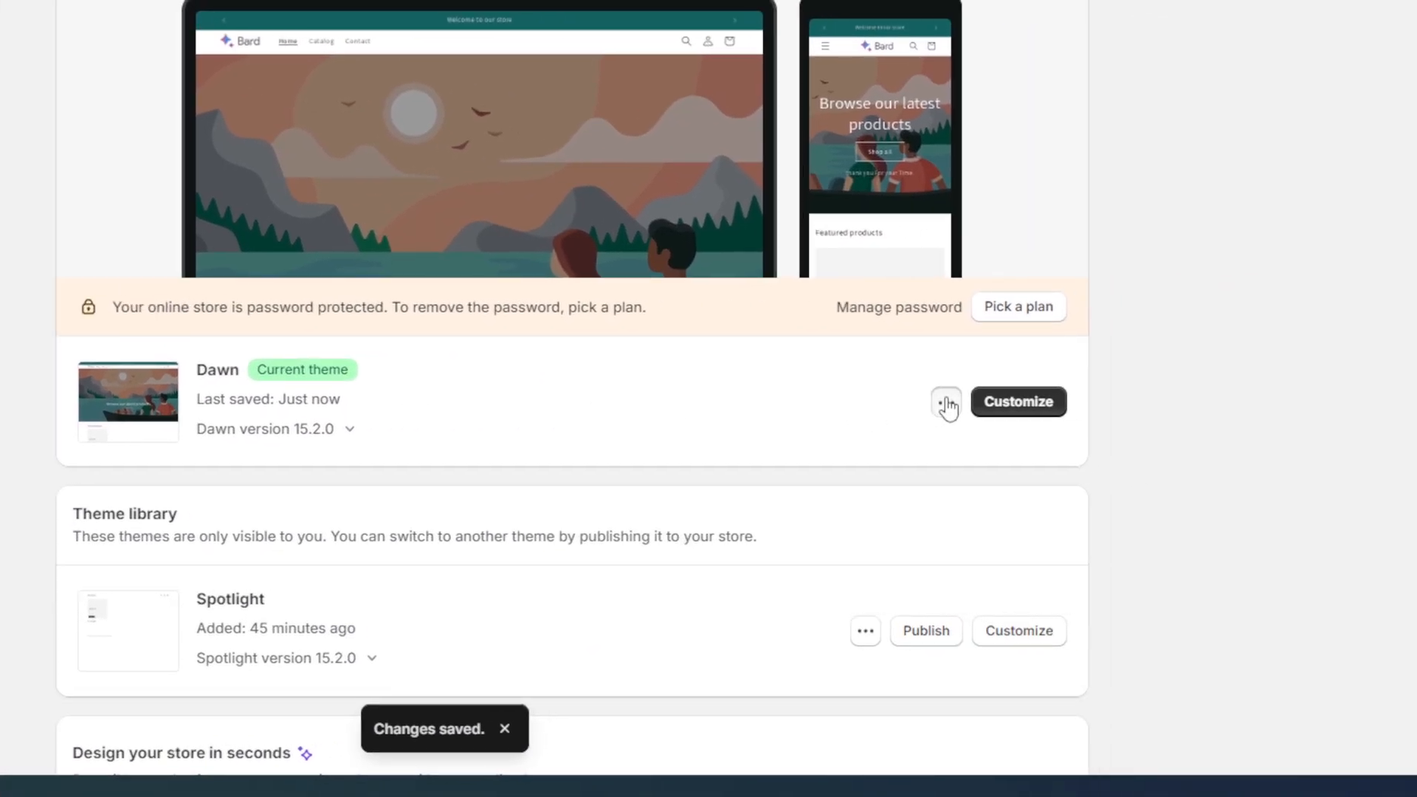
pyautogui.click(947, 405)
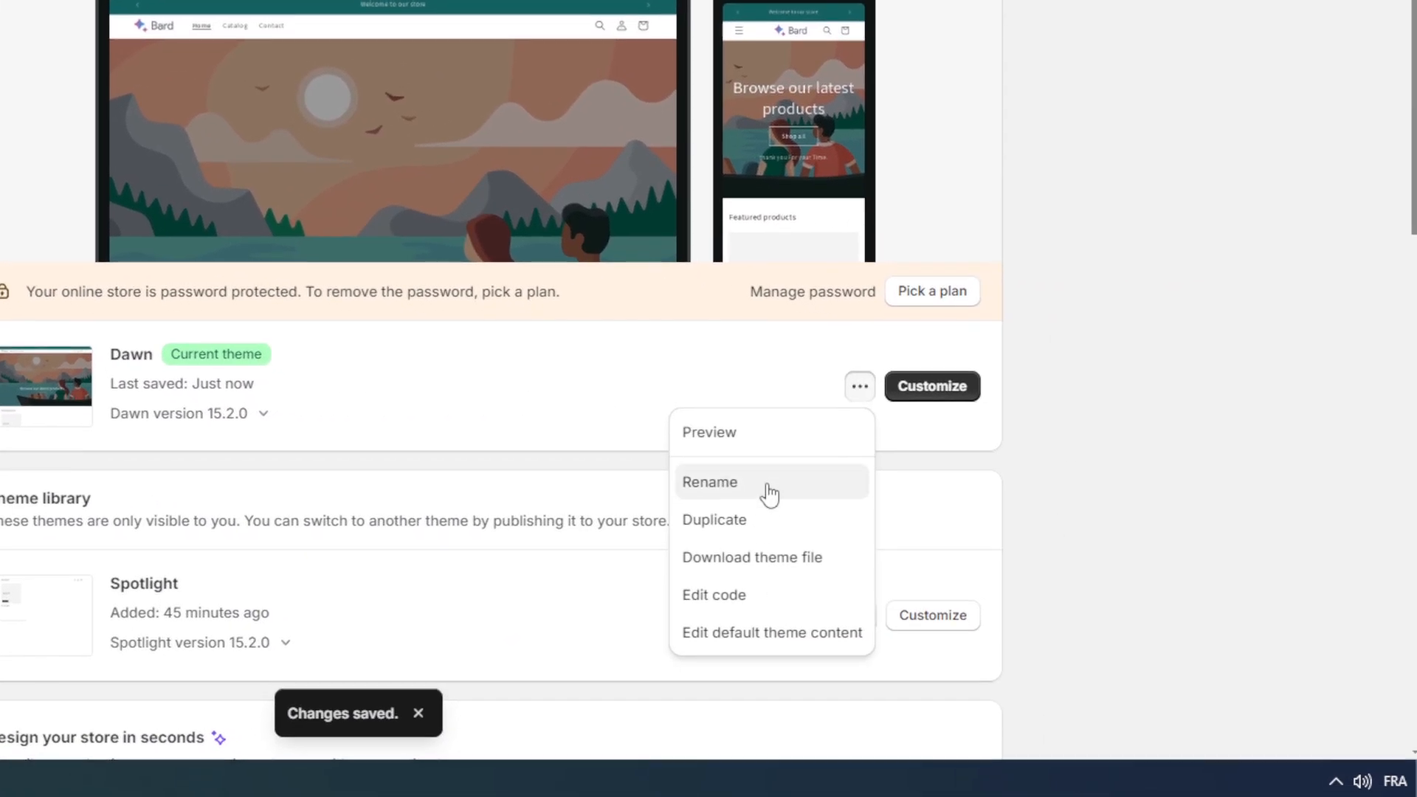
pyautogui.click(781, 587)
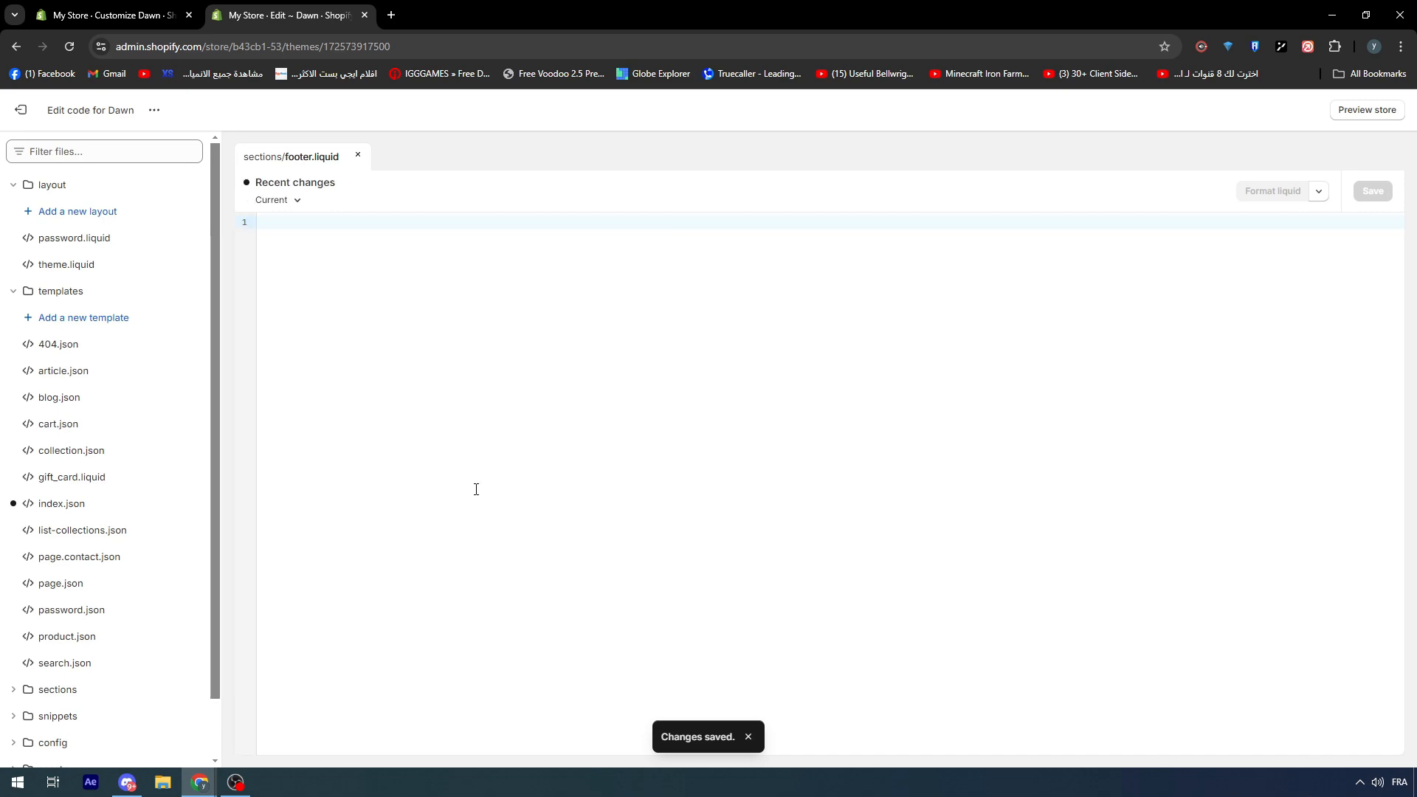
# - Expand the sections folder of the theme code and look through its files
pyautogui.scroll(-1, 78, 497)
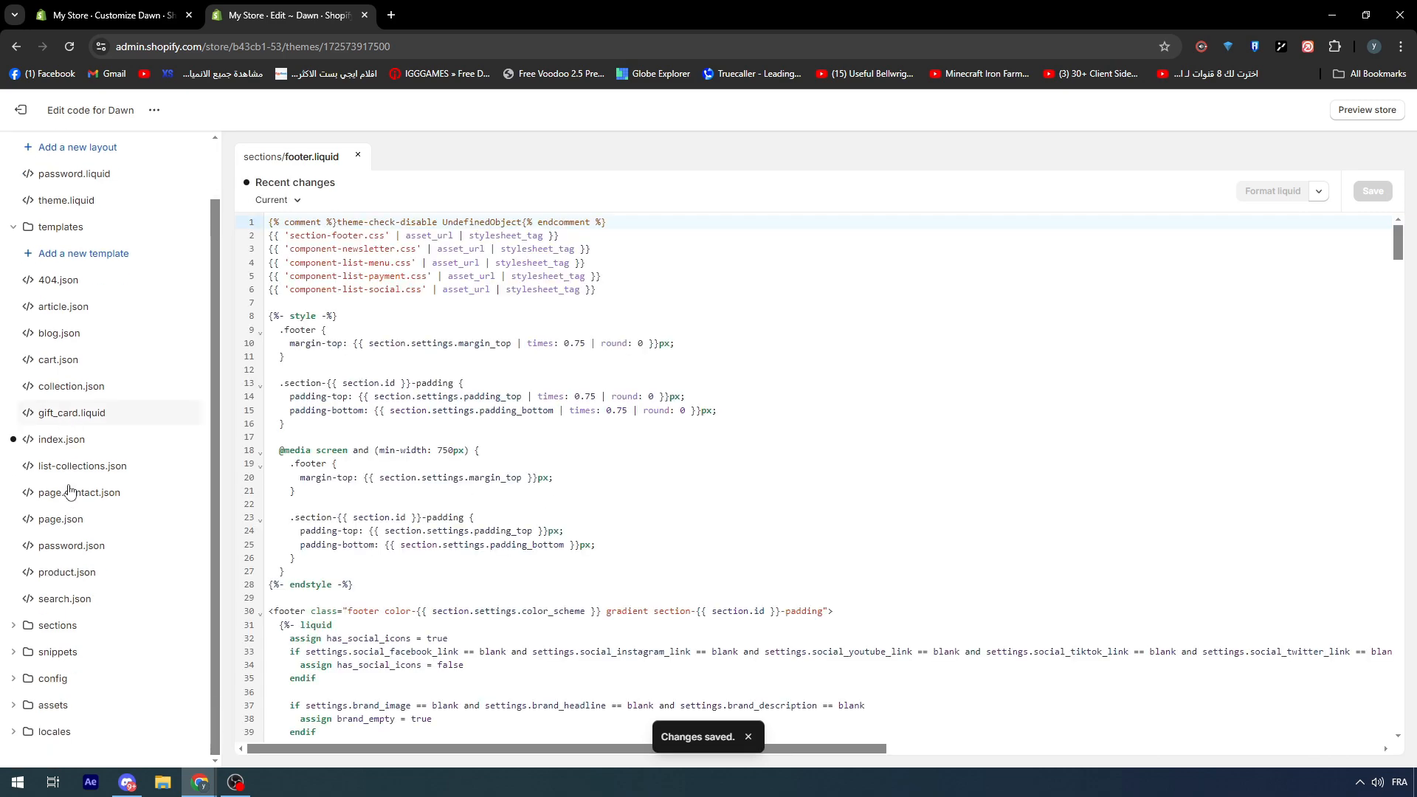
pyautogui.click(67, 625)
pyautogui.scroll(-7, 105, 617)
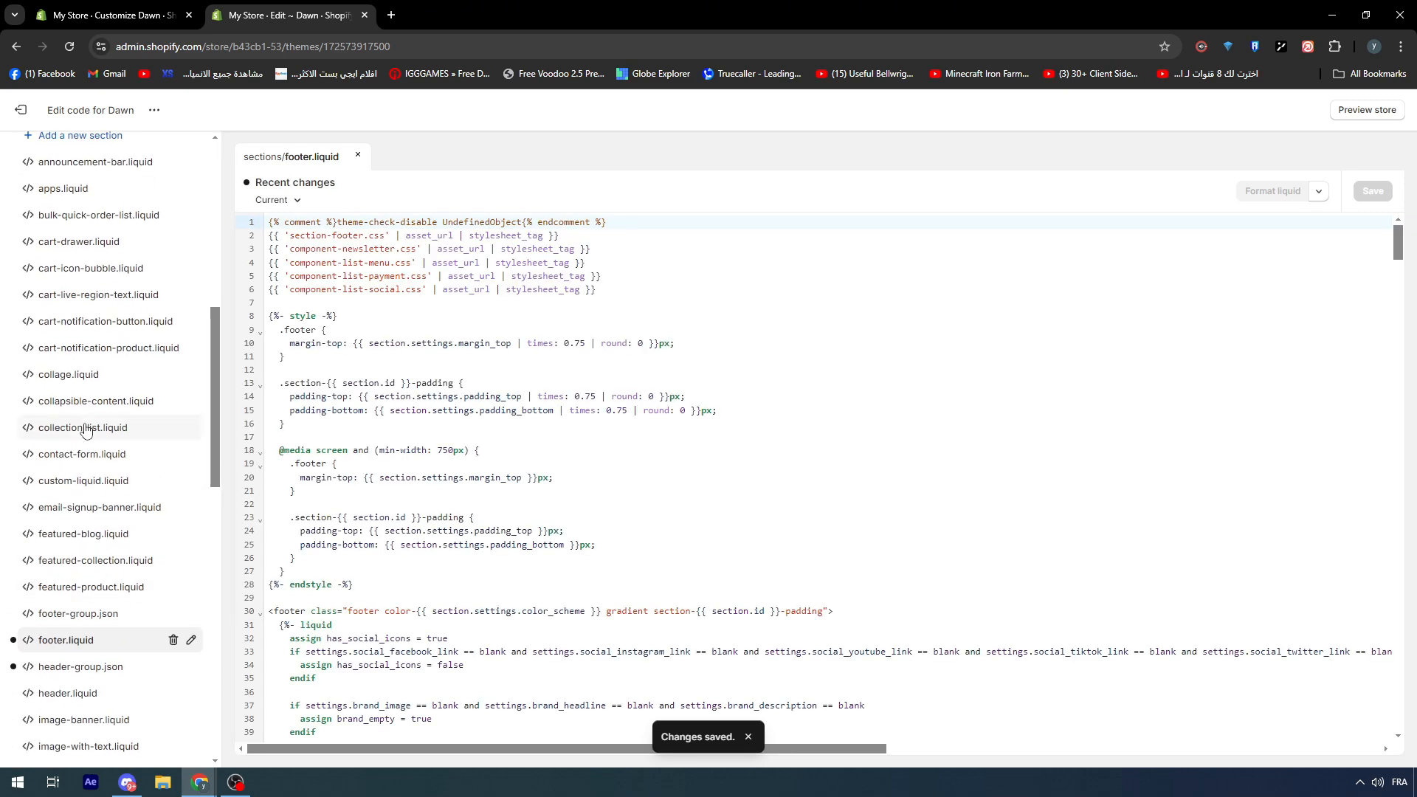
pyautogui.scroll(8, 85, 423)
pyautogui.scroll(-3, 104, 367)
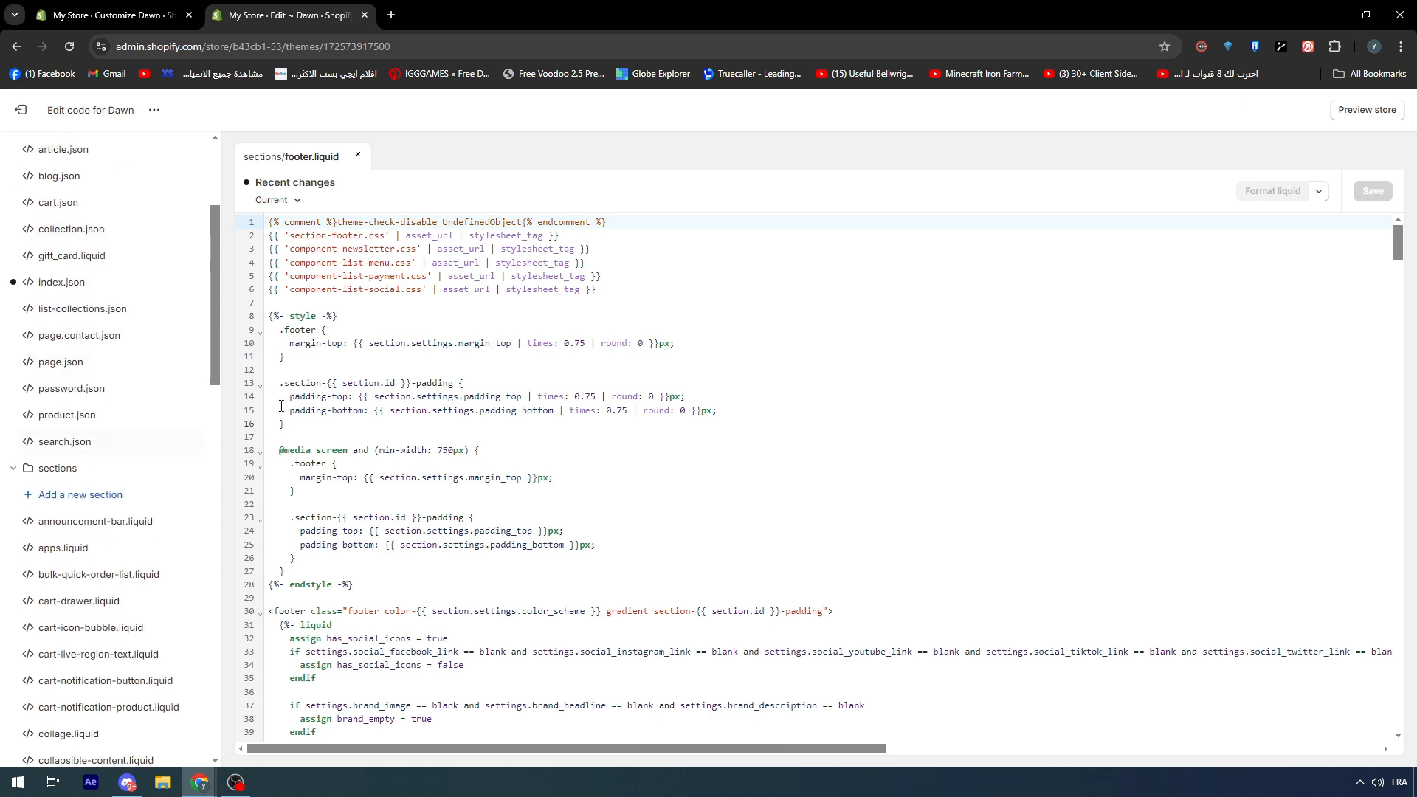